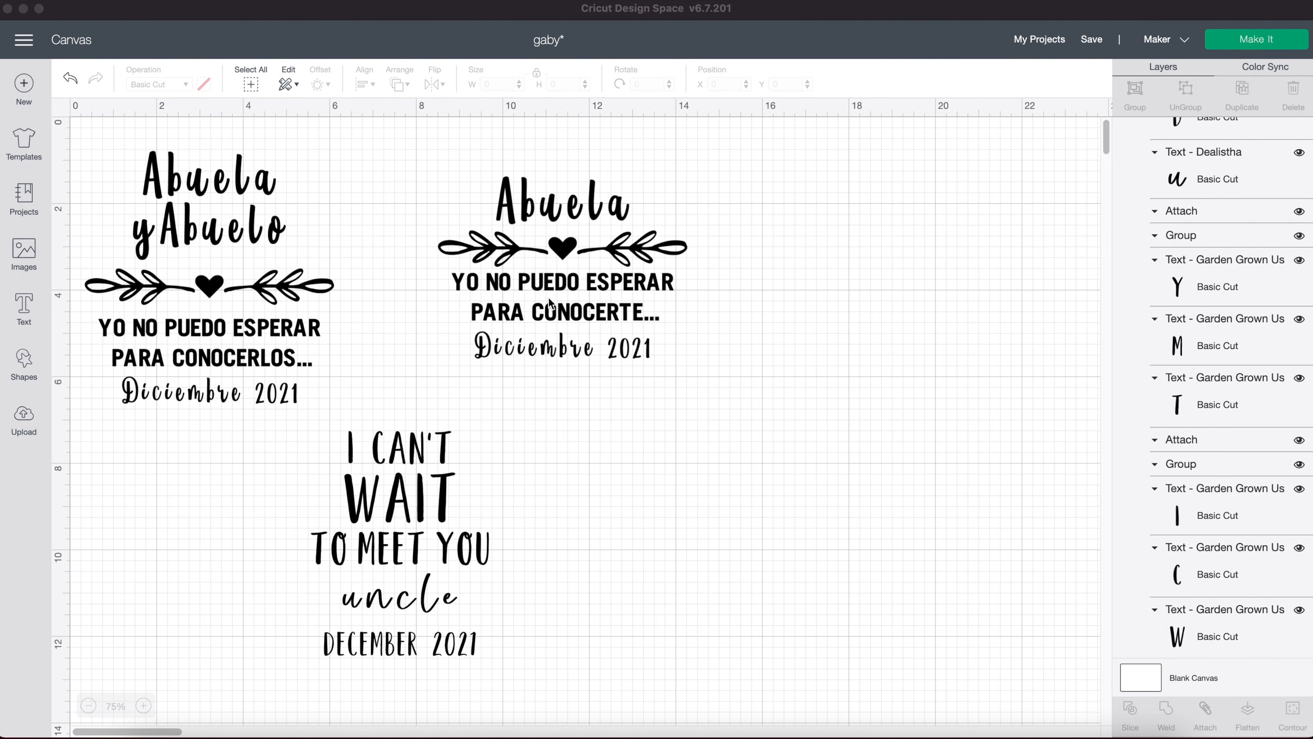
Duplicate the single "Abuela" design and place the copy in the empty canvas area beside the original.
left_click(543, 259)
left_click(558, 284)
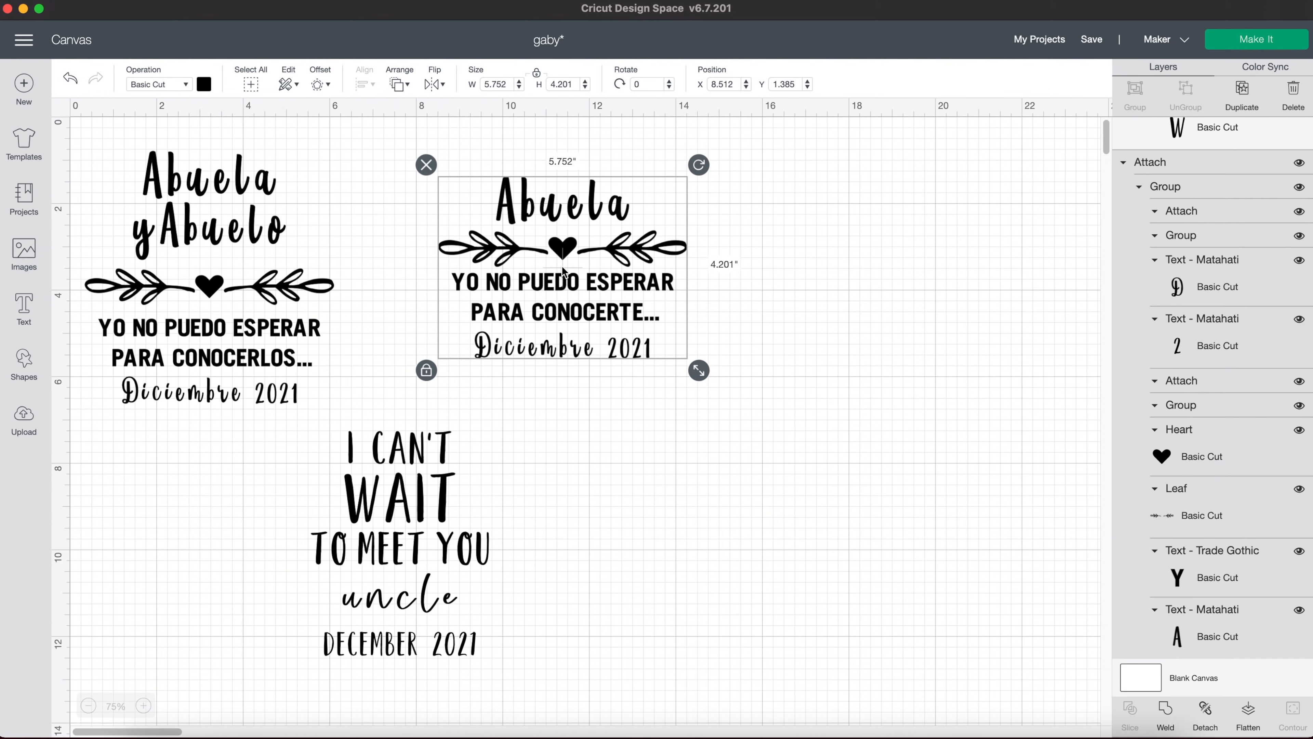
key("ctrl+d")
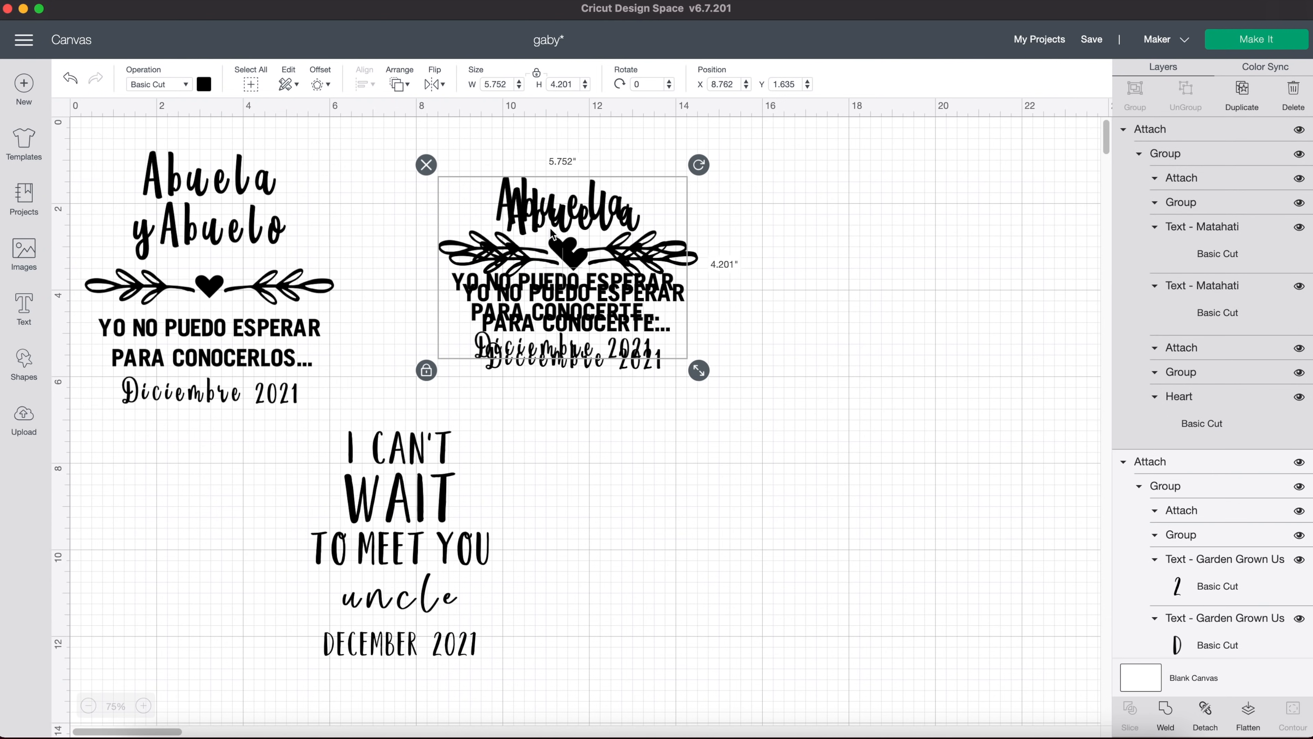
left_click_drag(706, 277, 999, 317)
scroll(999, 317, "right", 4)
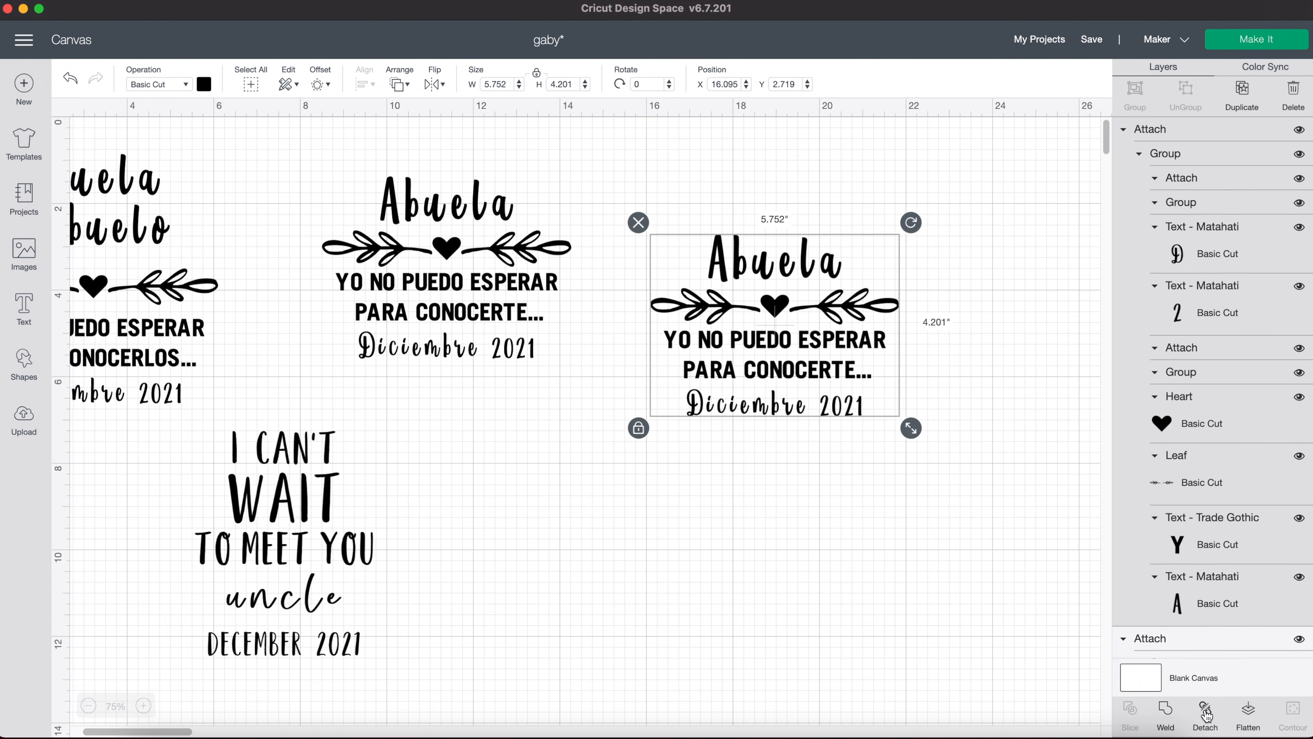
Detach and ungroup the copied "Abuela" design so its text lines and divider can be selected separately.
left_click(1206, 716)
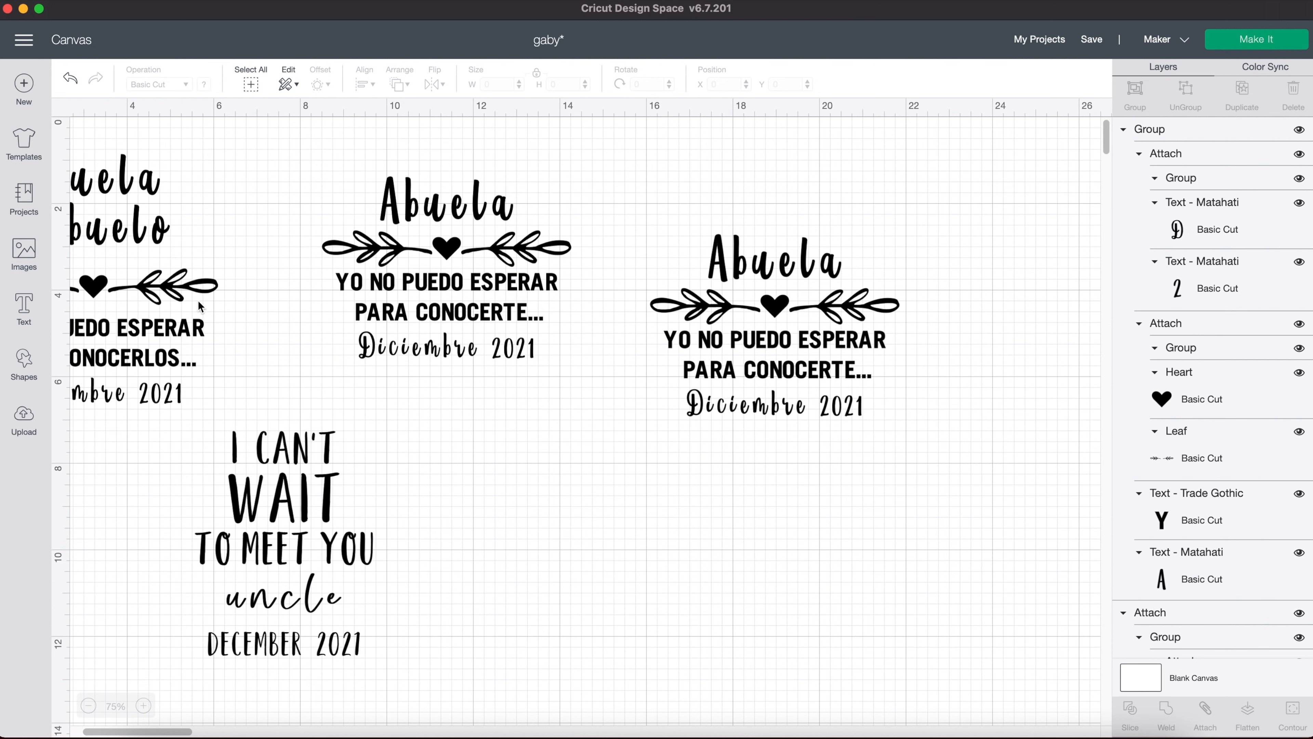
left_click(776, 256)
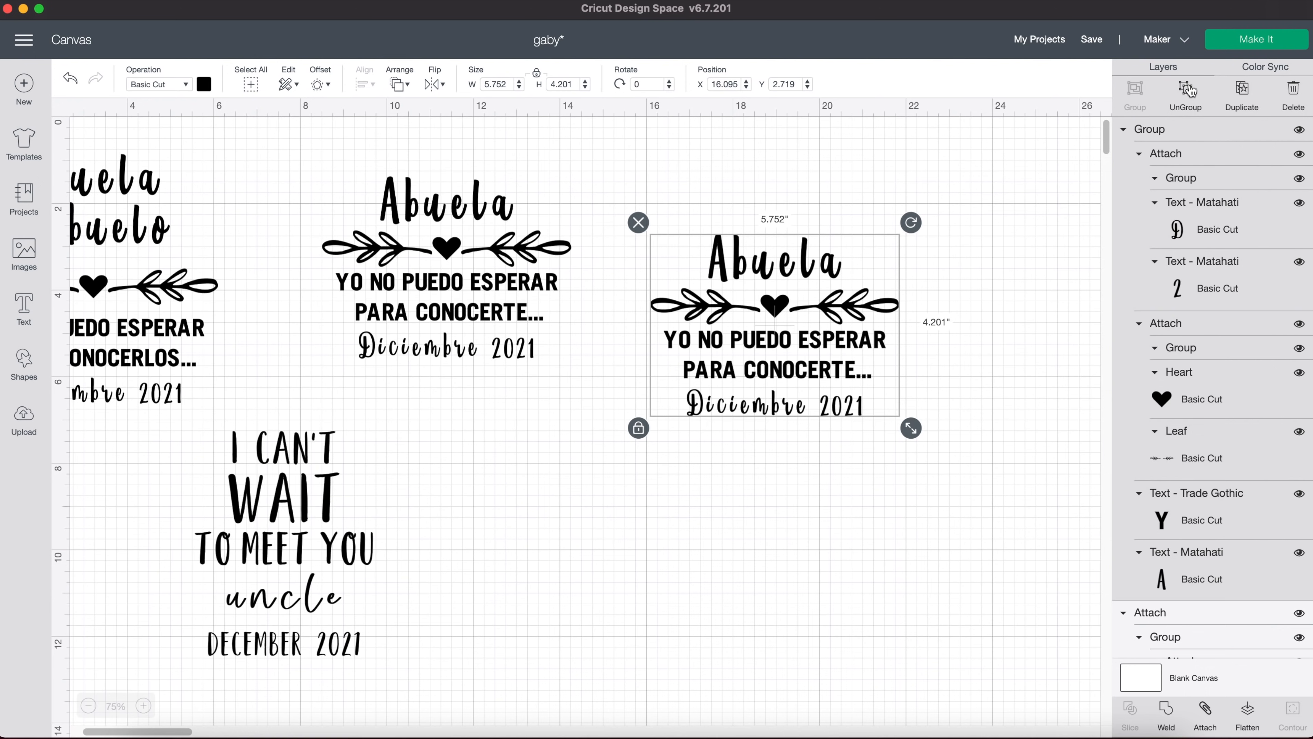
left_click(1188, 89)
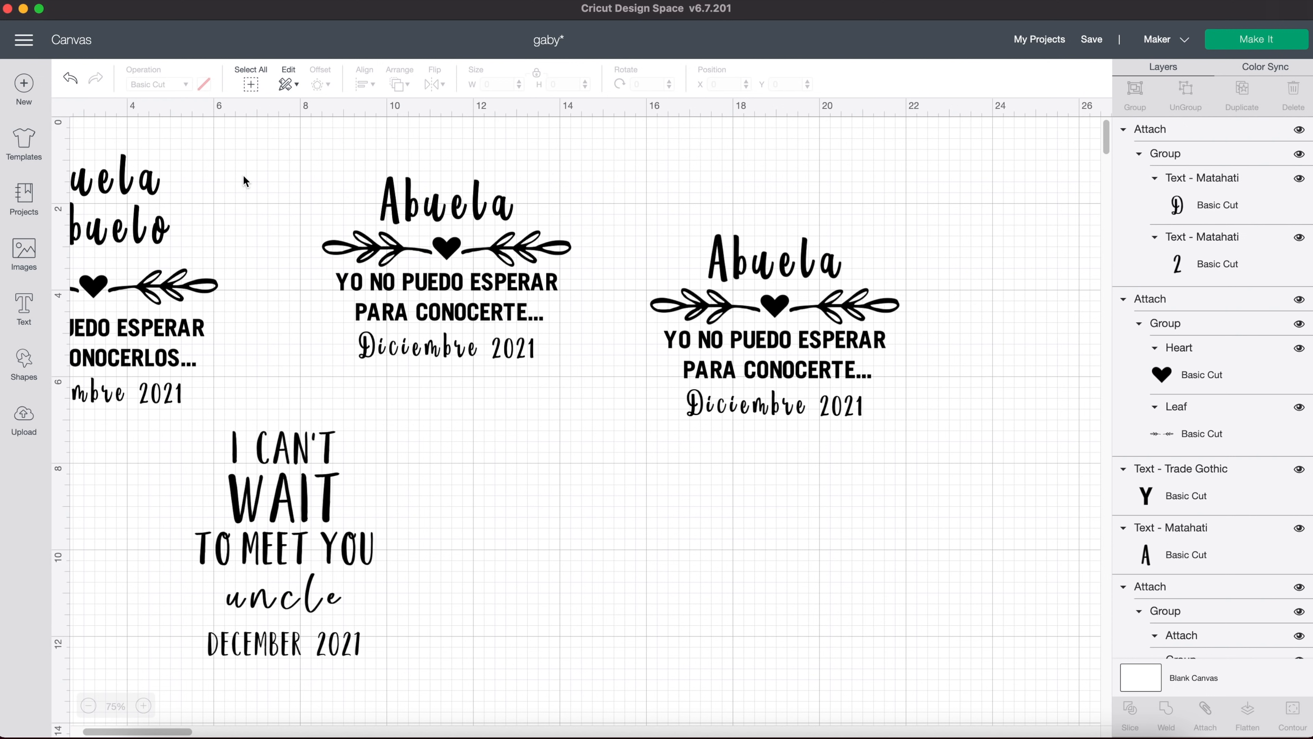
left_click(476, 313)
left_click_drag(476, 314, 476, 314)
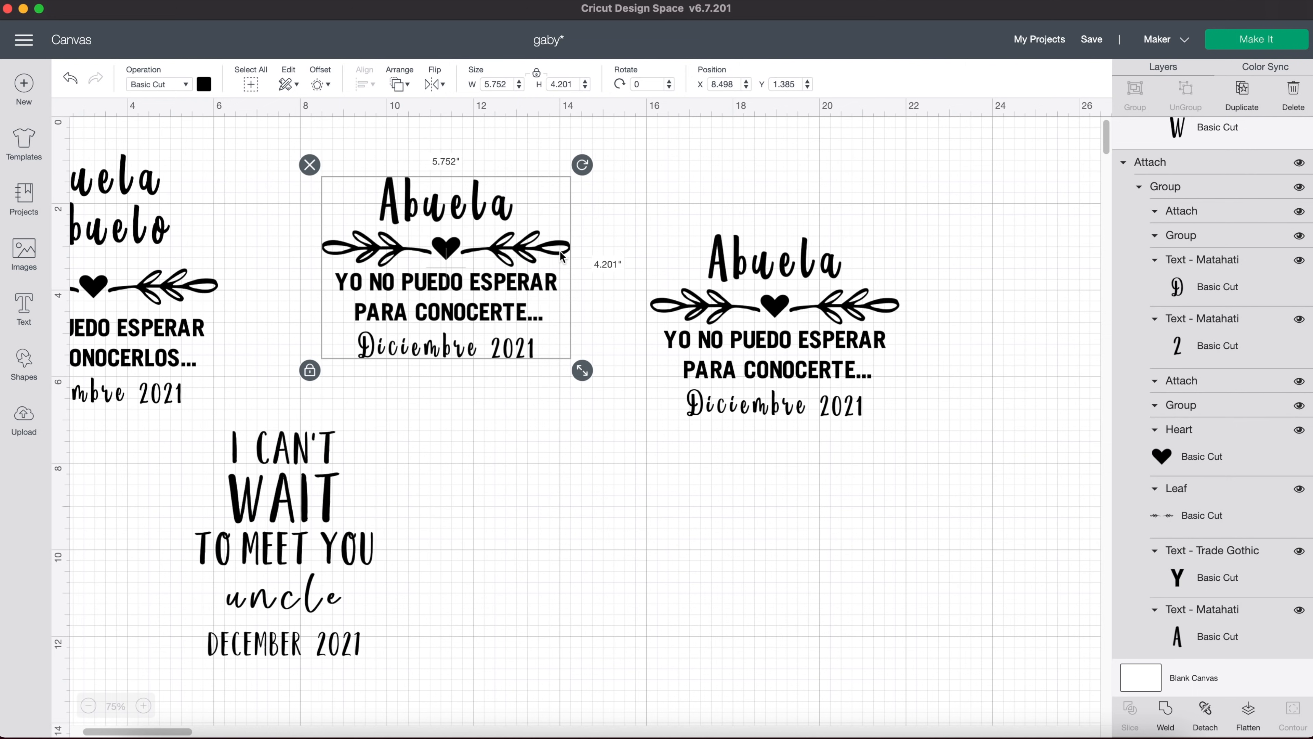
left_click(926, 466)
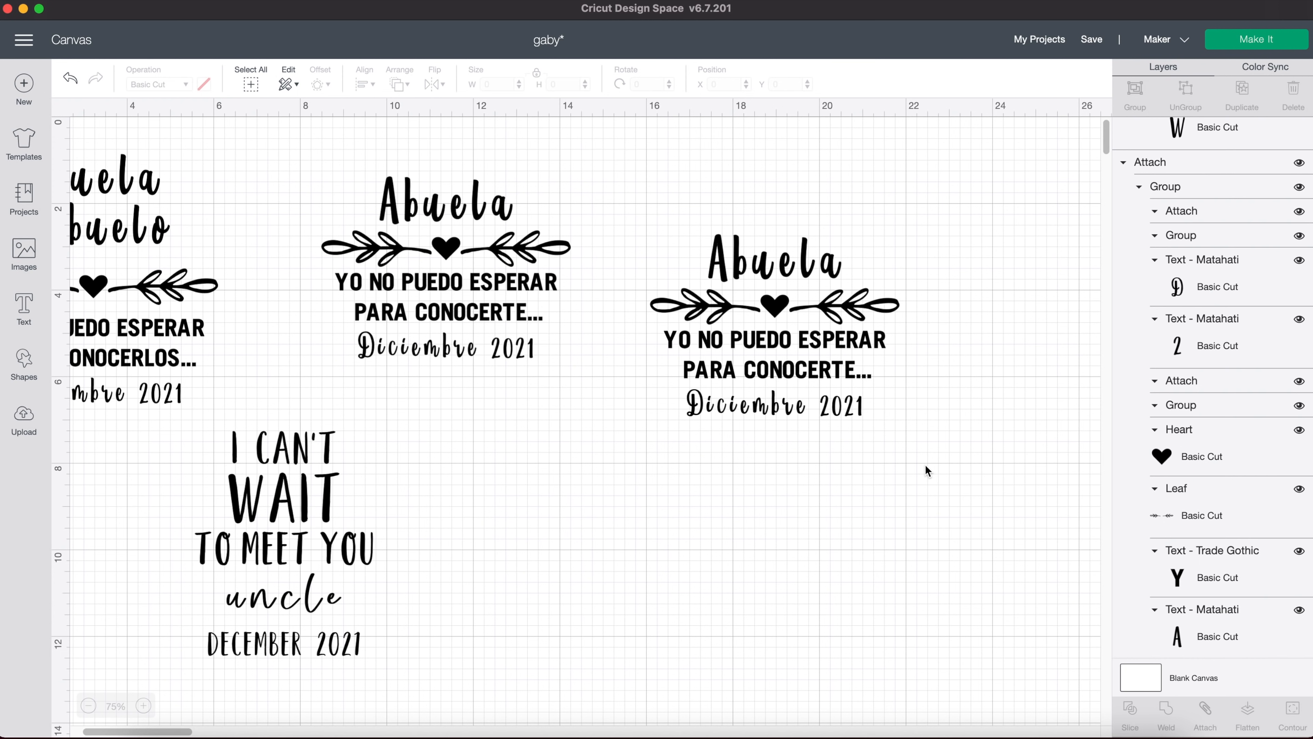
Examine the fonts of the copy's "Abuela", phrase and date texts, and inspect its heart-and-leaf divider.
left_click(760, 268)
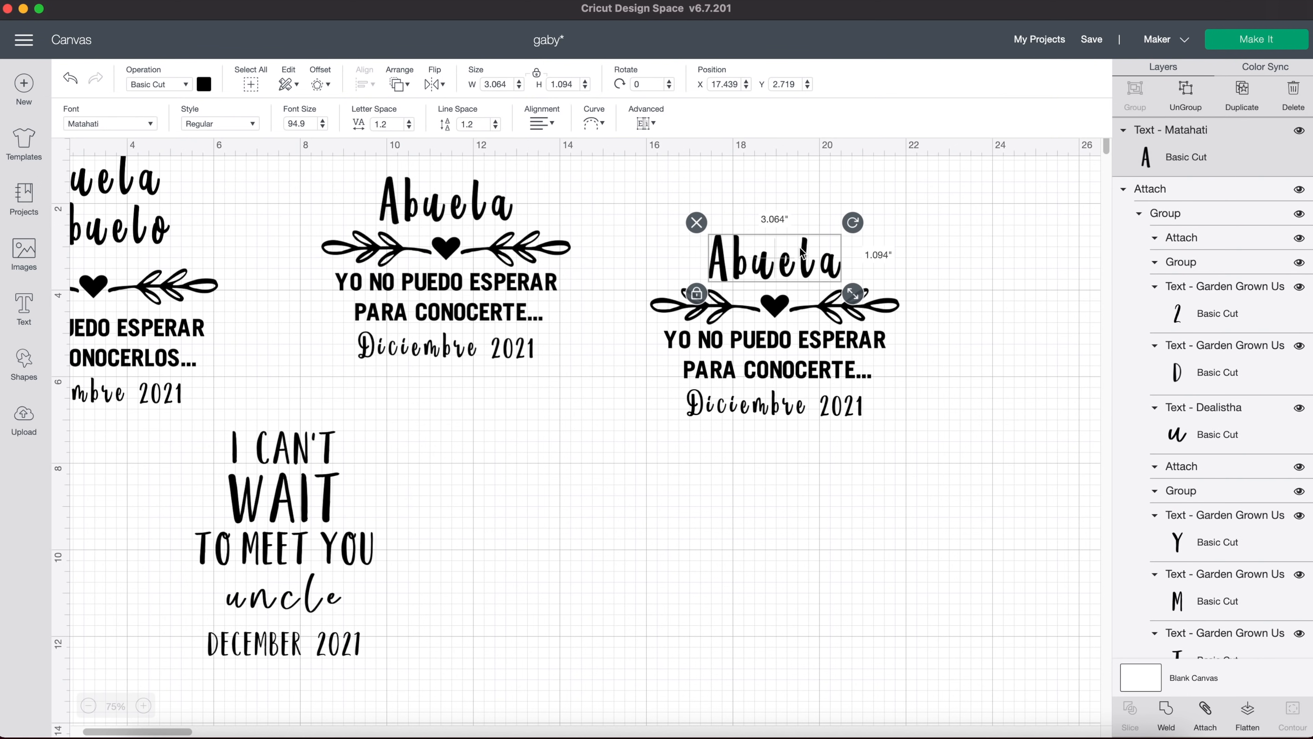
left_click(750, 353)
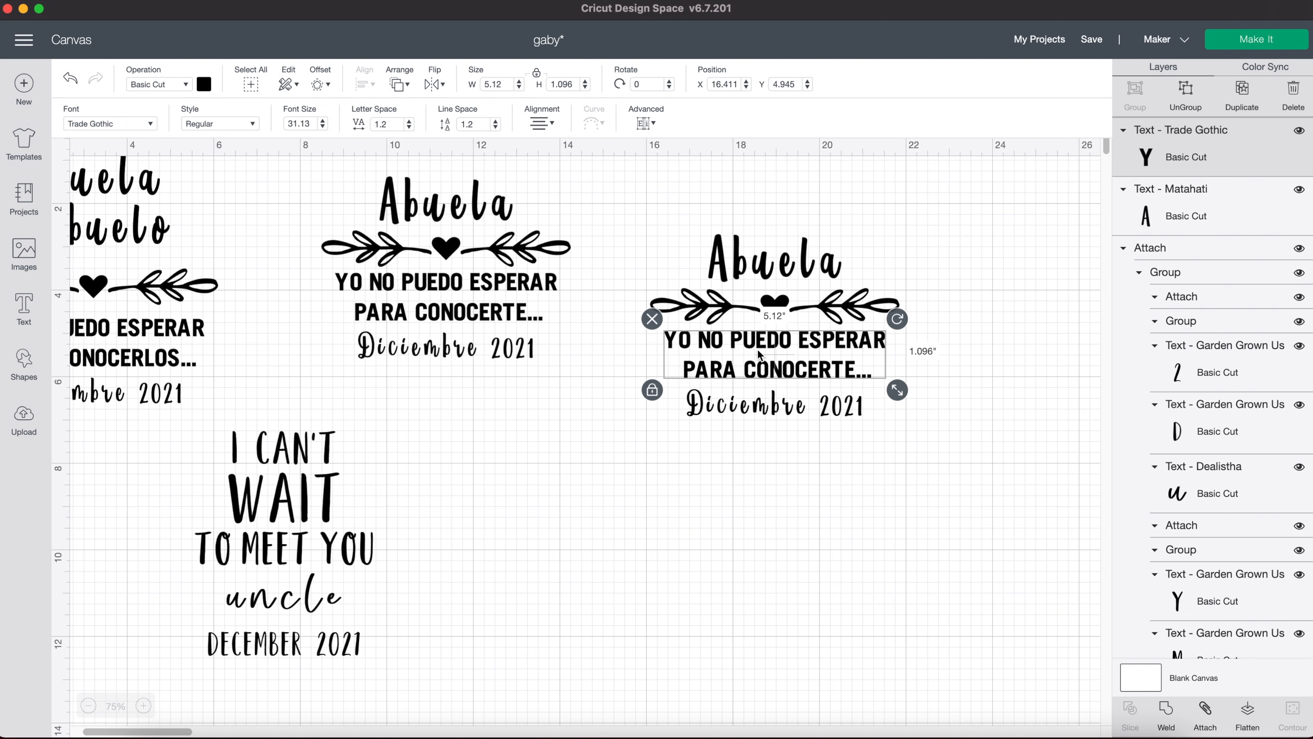
left_click(754, 406)
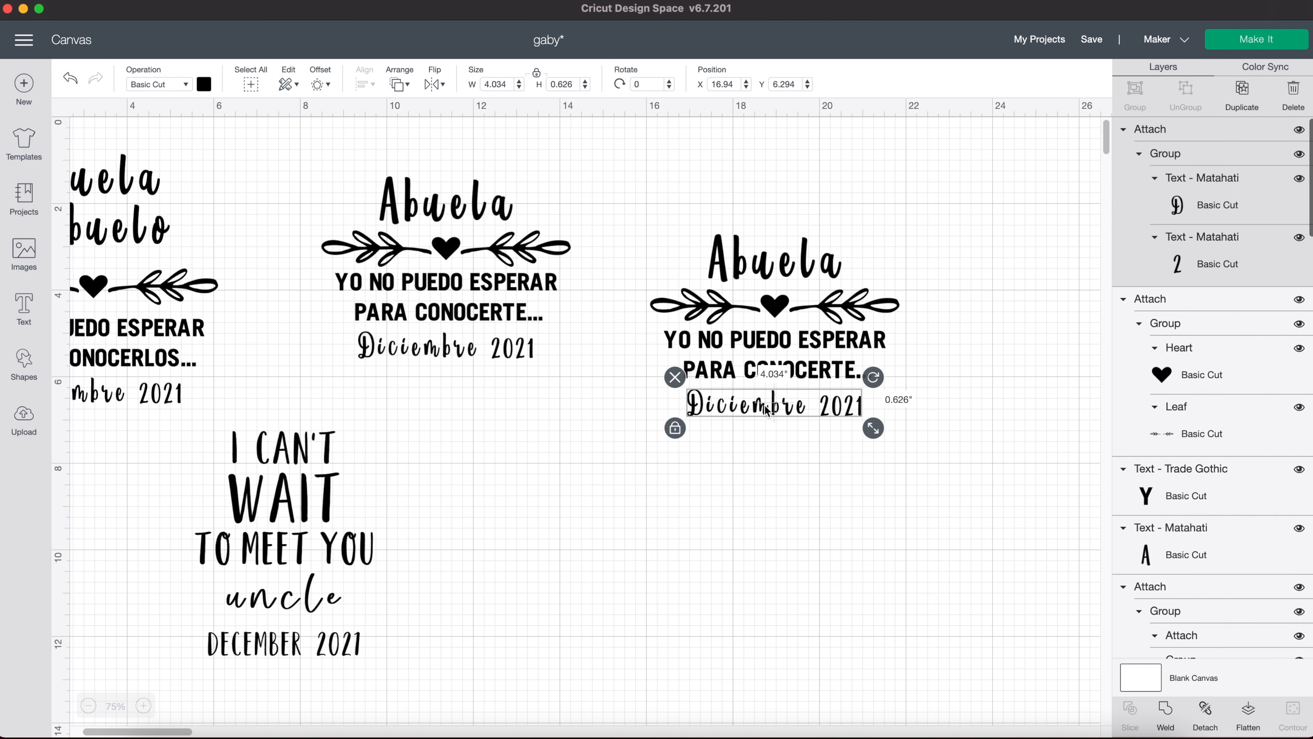
left_click(760, 275)
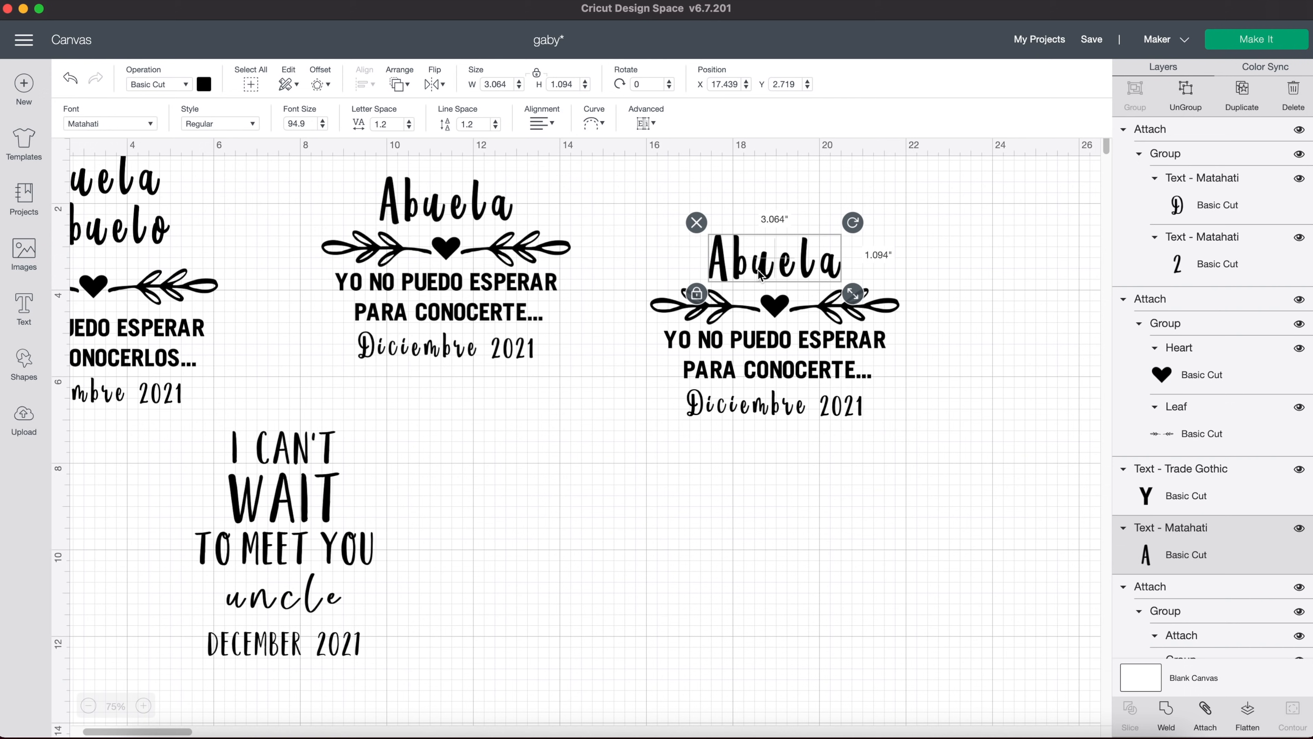
left_click(791, 412)
left_click(772, 274)
left_click(90, 125)
left_click(689, 569)
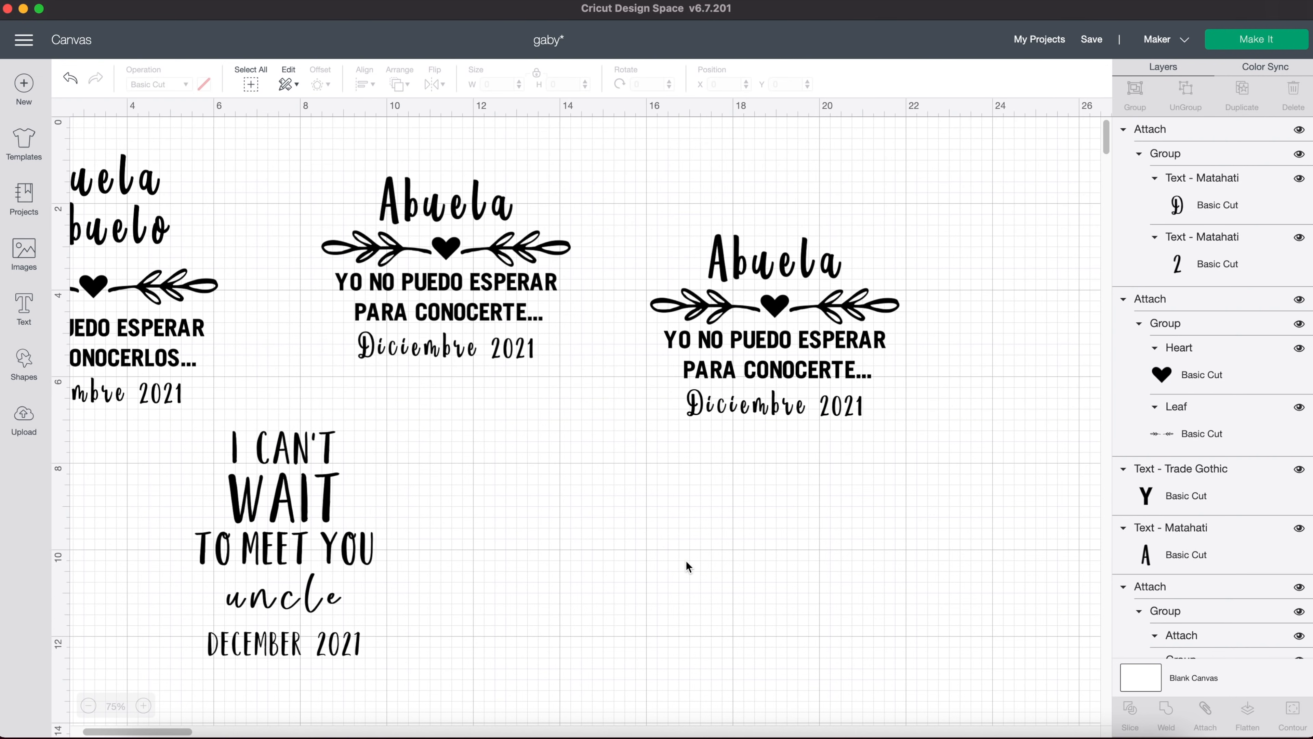
left_click(746, 258)
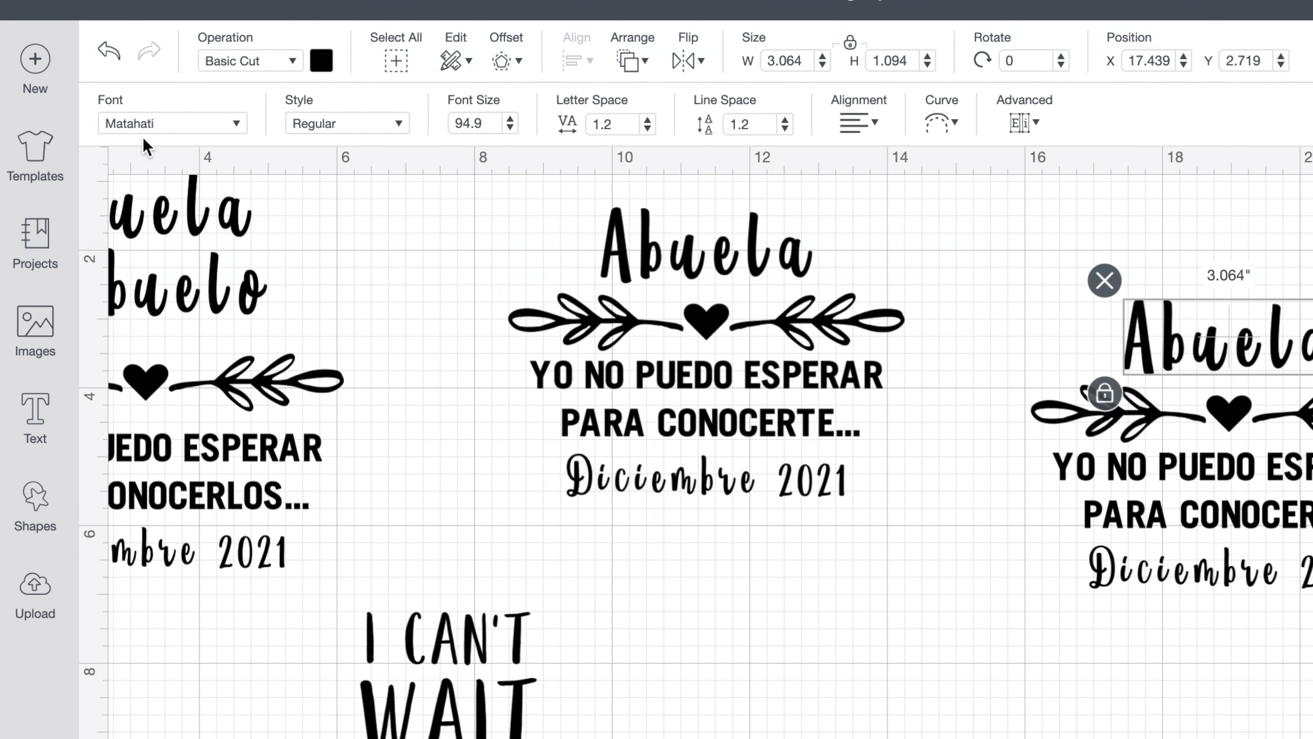
left_click(1154, 572)
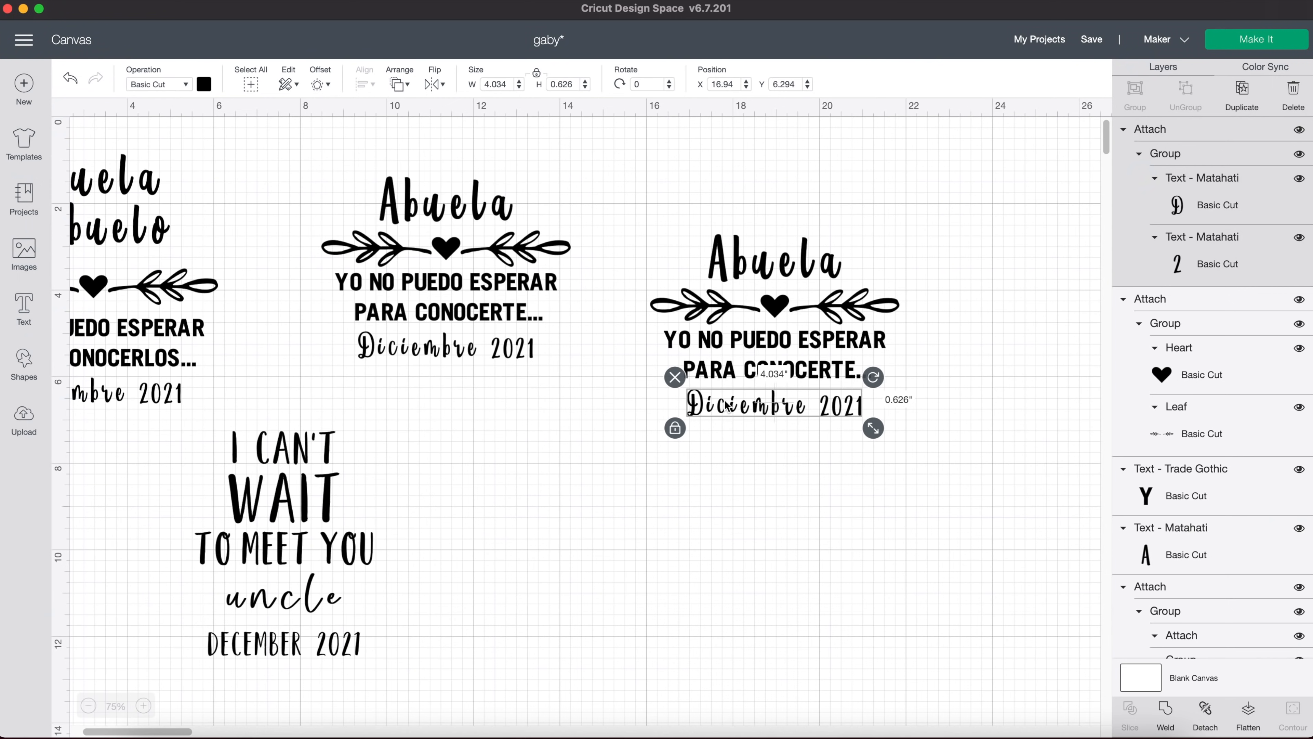
left_click(722, 274)
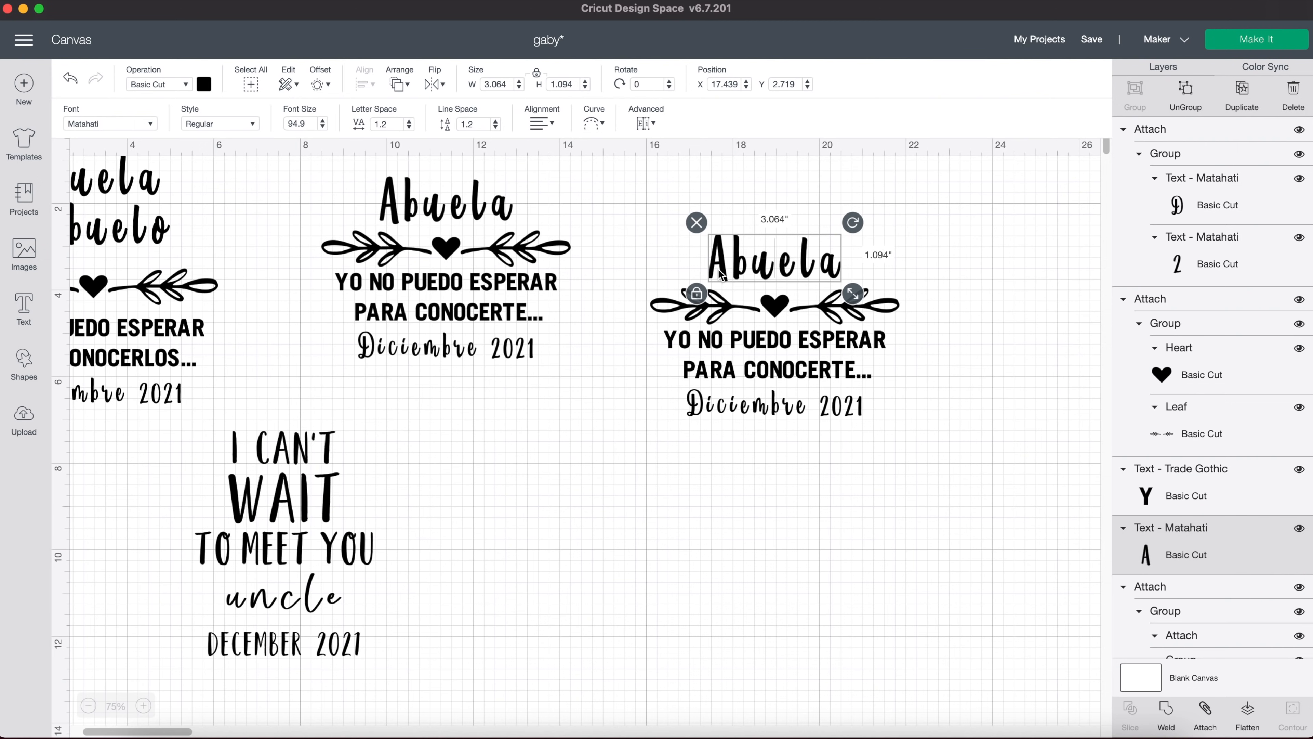
left_click(760, 411)
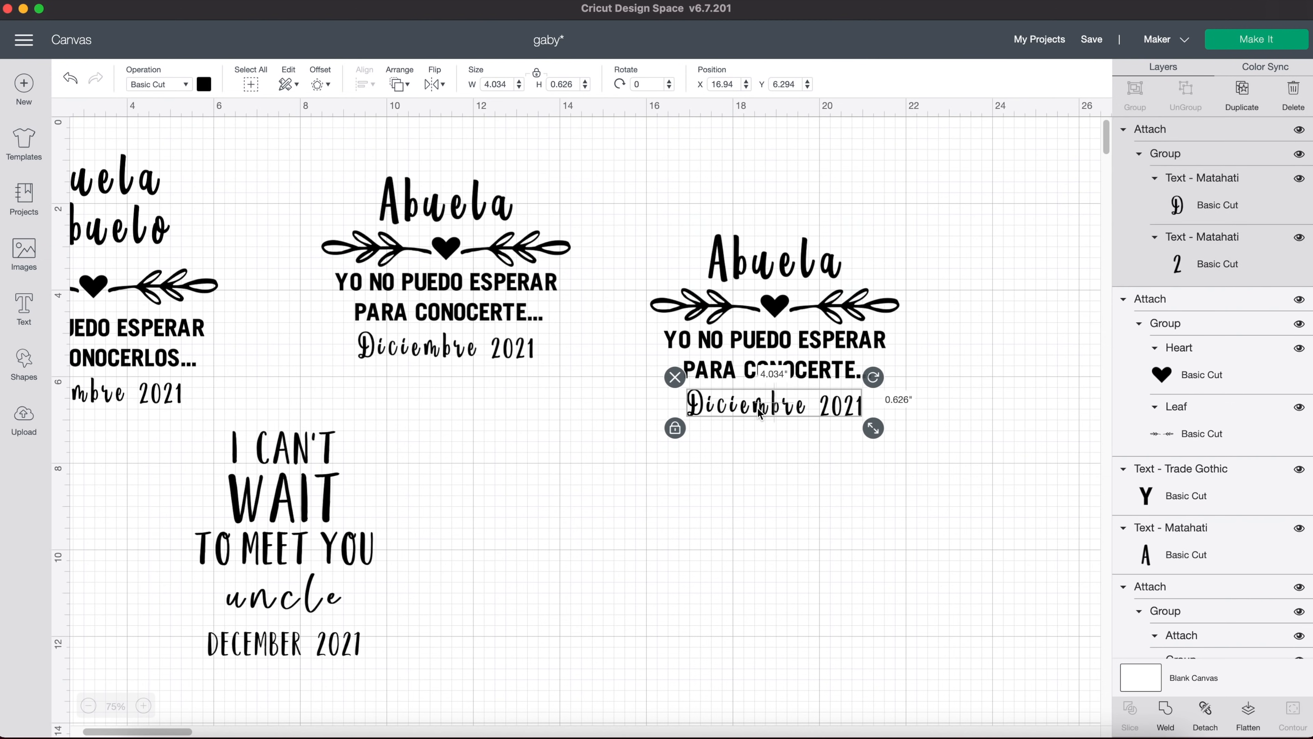
left_click(717, 361)
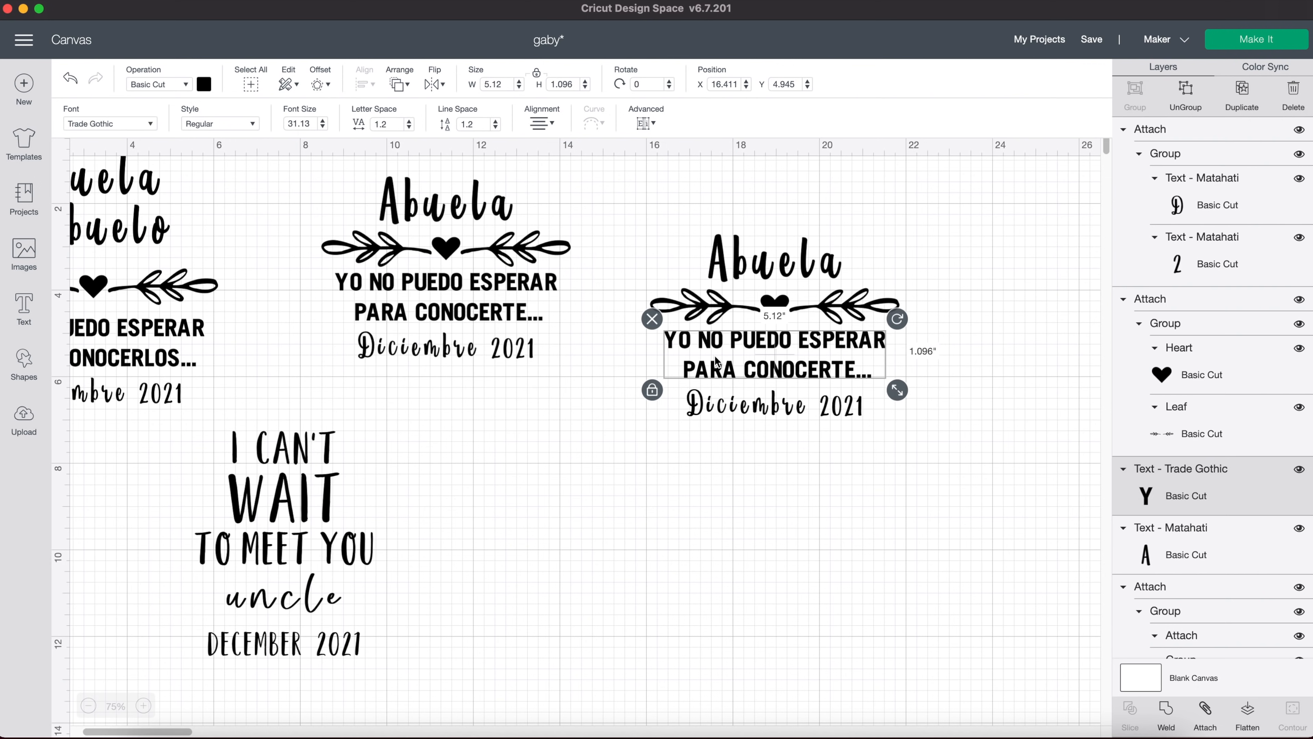
left_click(729, 307)
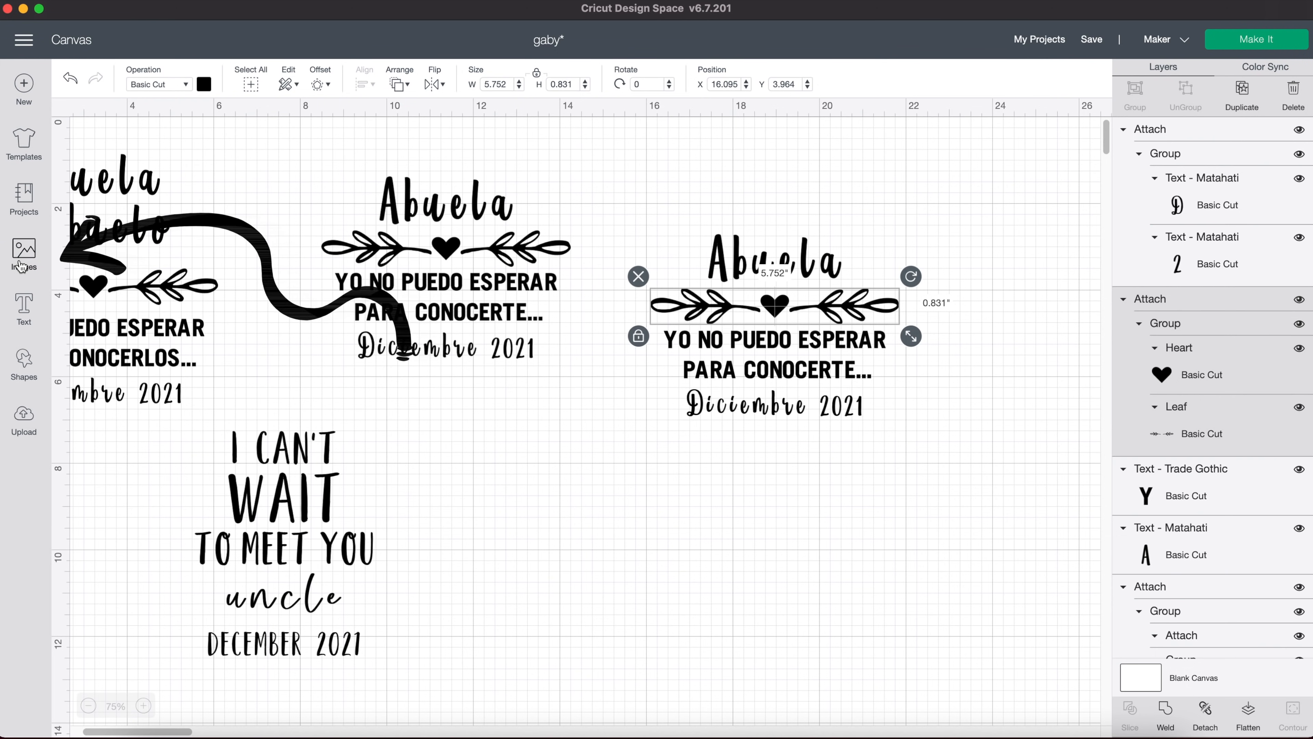
Search the image library for "HEART" and look through the matching images.
left_click(21, 266)
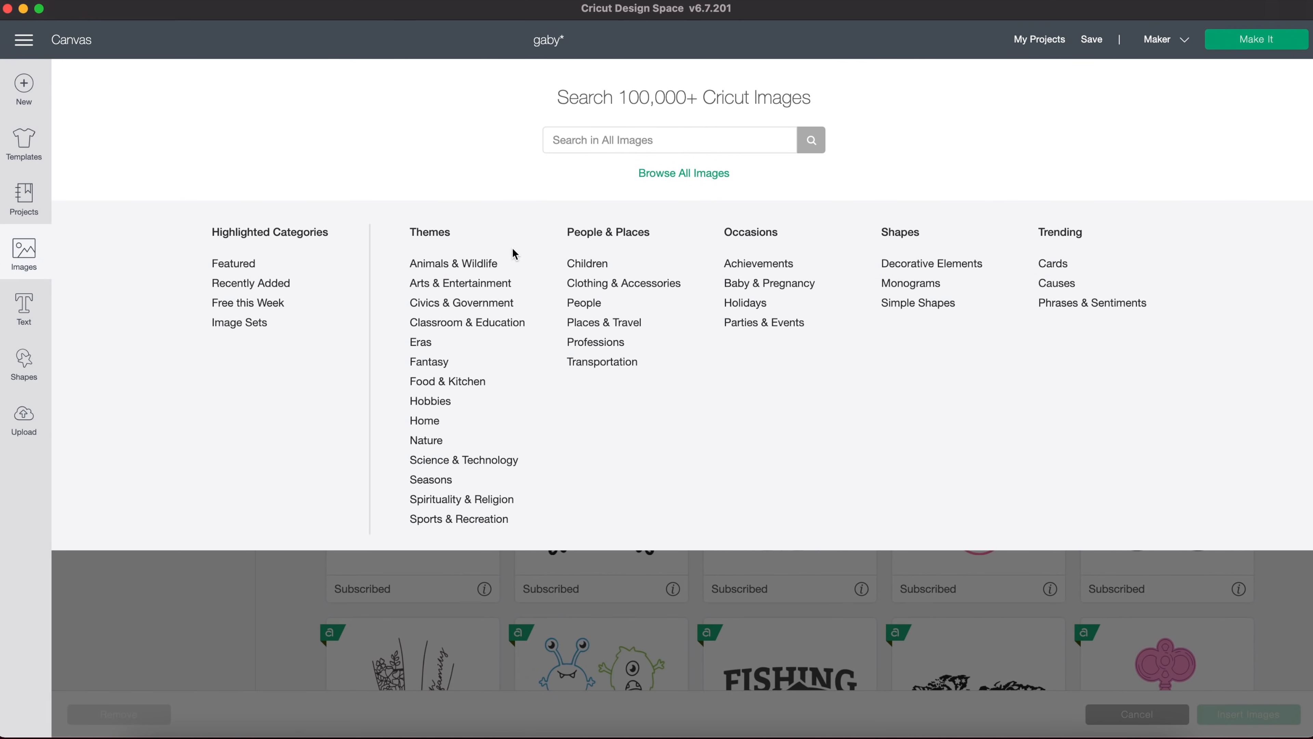
left_click(591, 140)
type("HEART")
key("Return")
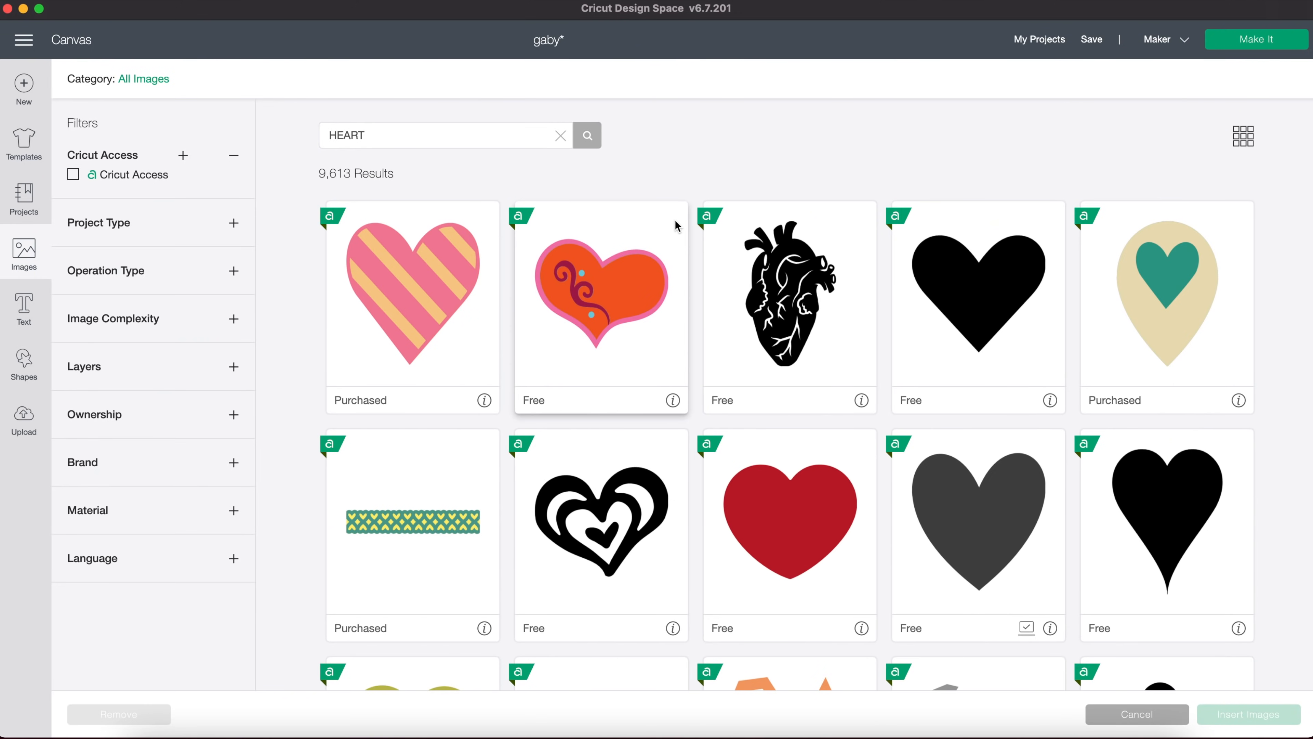
scroll(721, 355, "down", 5)
scroll(722, 356, "down", 10)
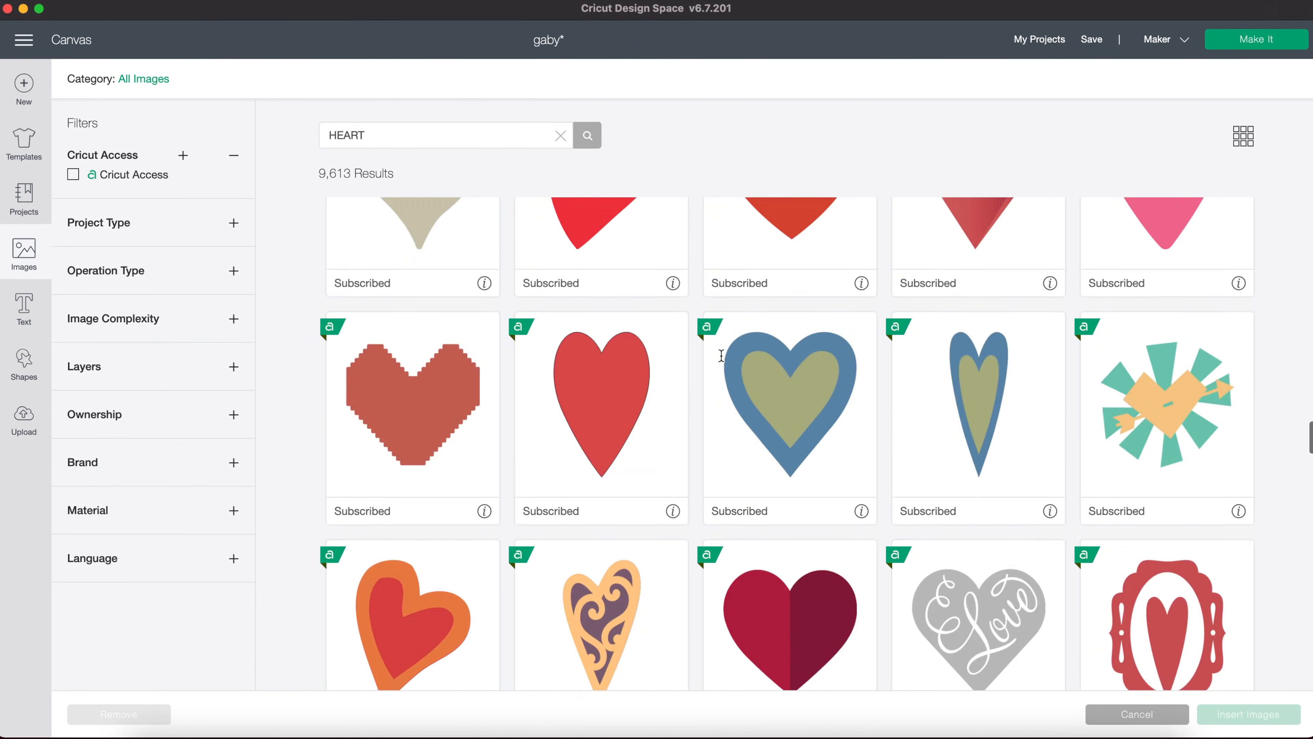
Filter the heart images to single-layer designs and look through them.
left_click(236, 368)
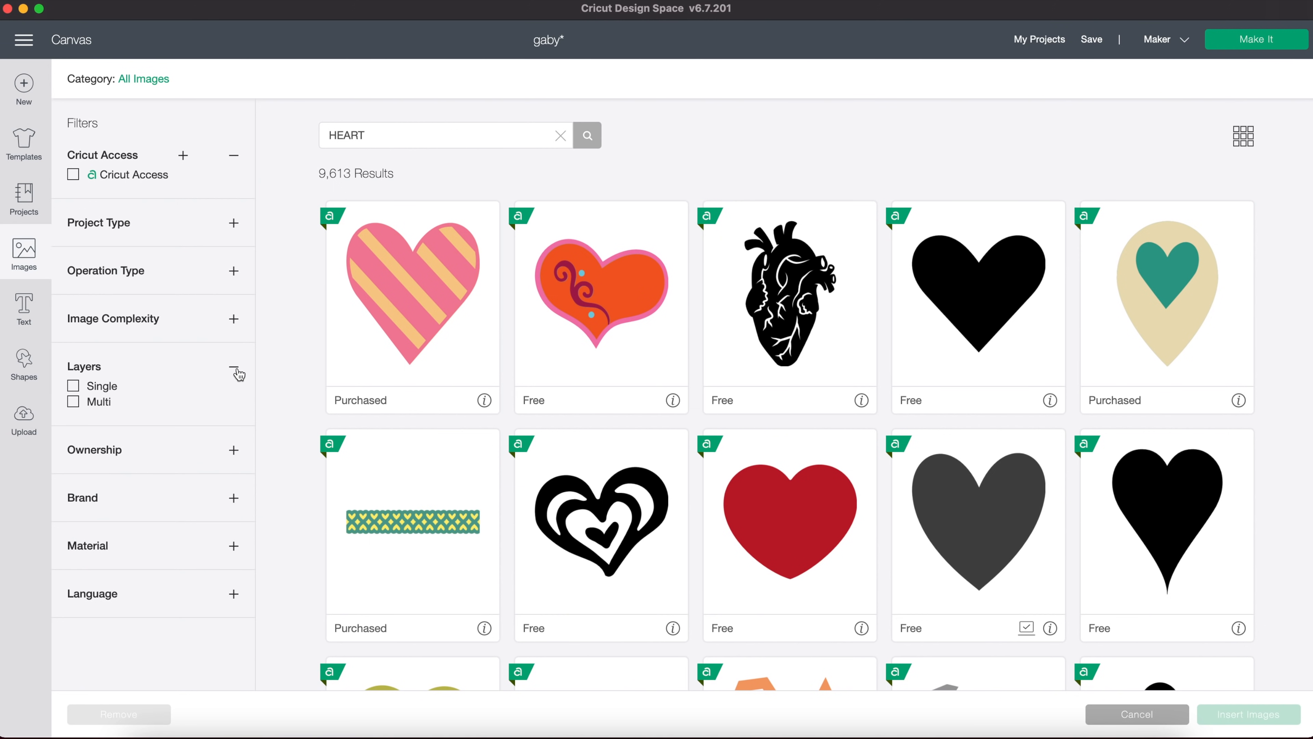
left_click(74, 385)
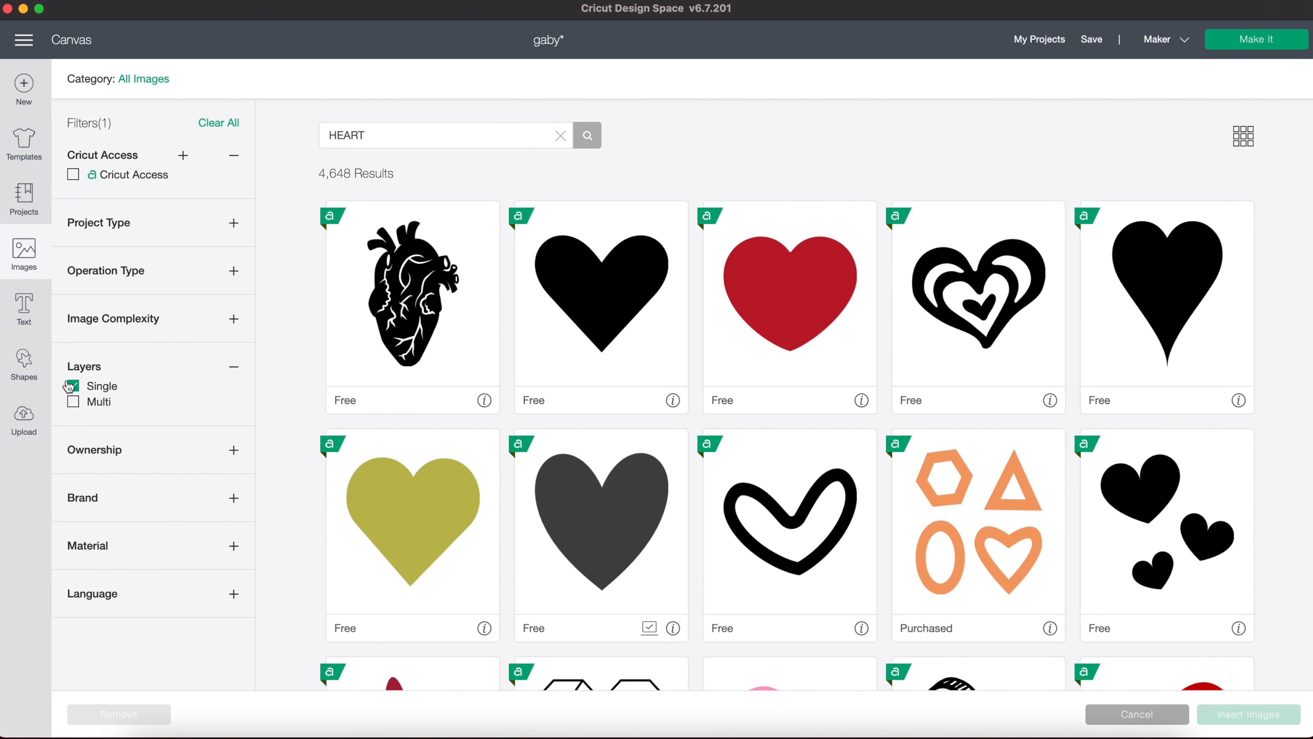
left_click(74, 386)
left_click(74, 386)
scroll(787, 410, "down", 5)
scroll(787, 409, "down", 3)
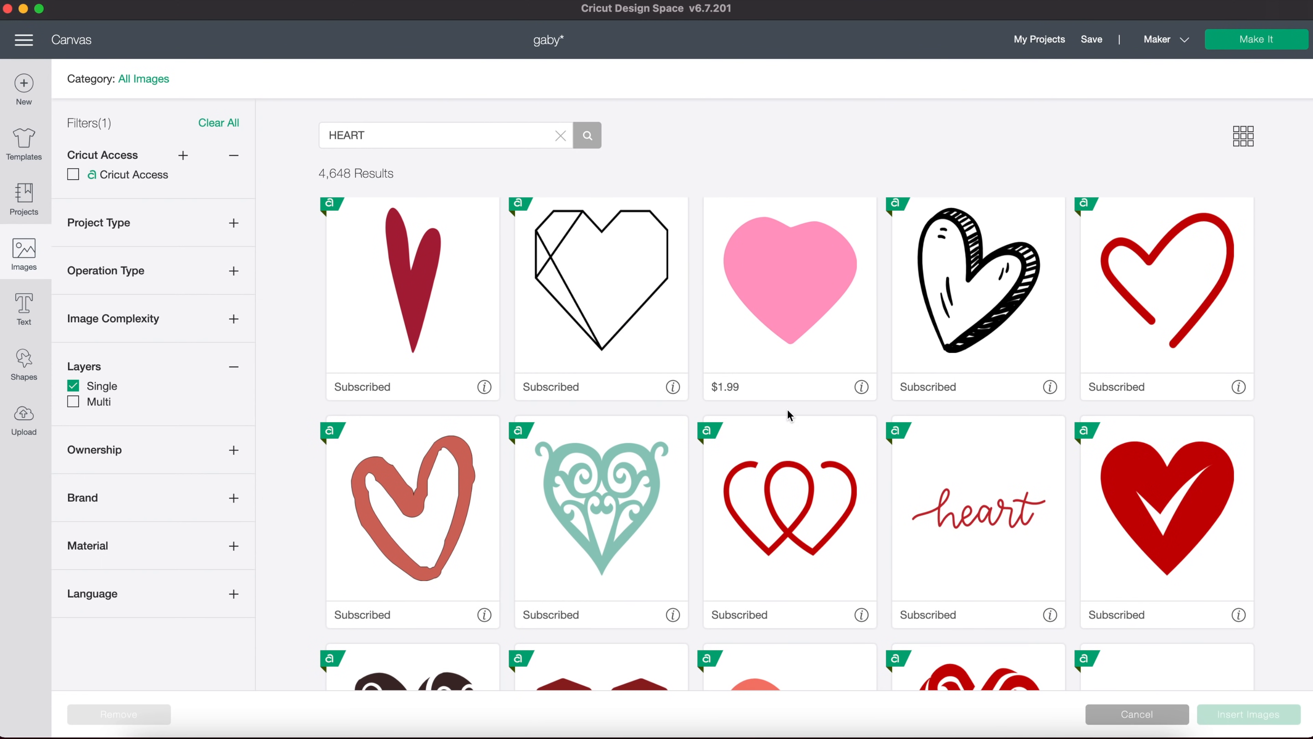
scroll(788, 414, "down", 5)
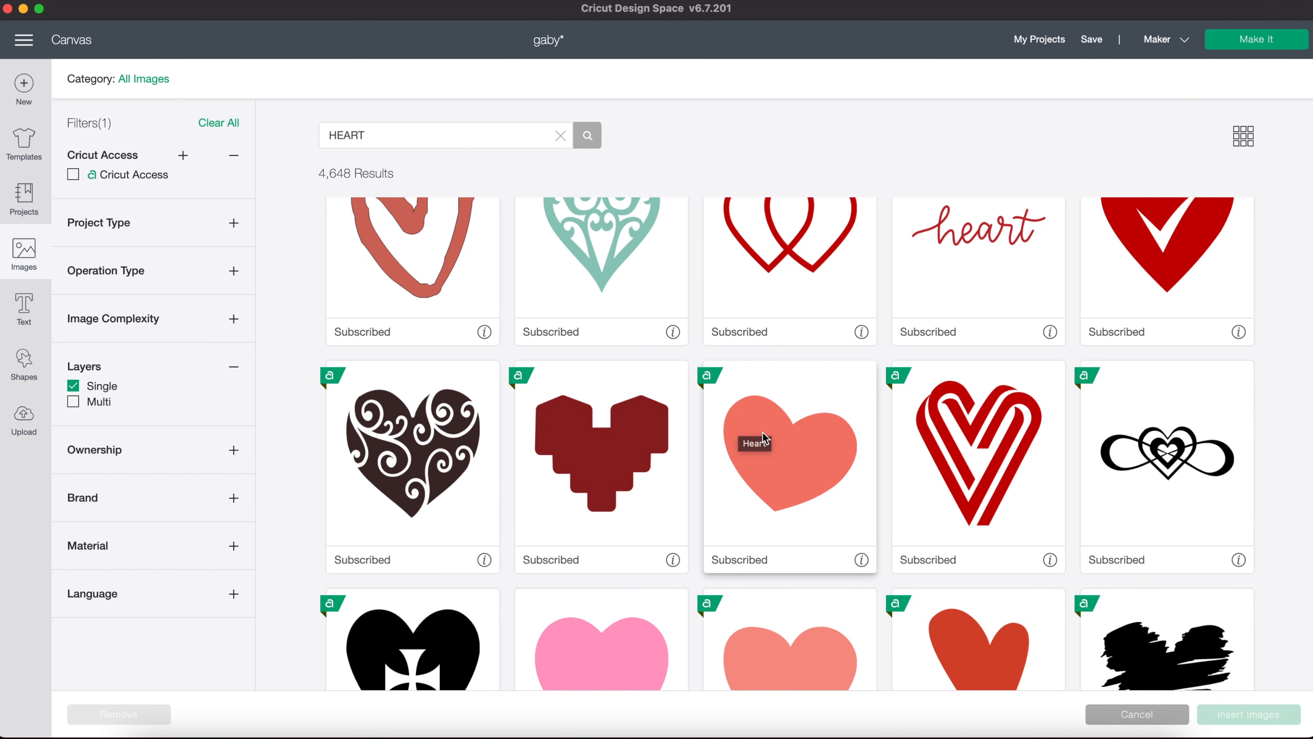
Switch the layer filter from Single to Multi and look through the multi-layer heart images.
left_click(73, 386)
left_click(74, 402)
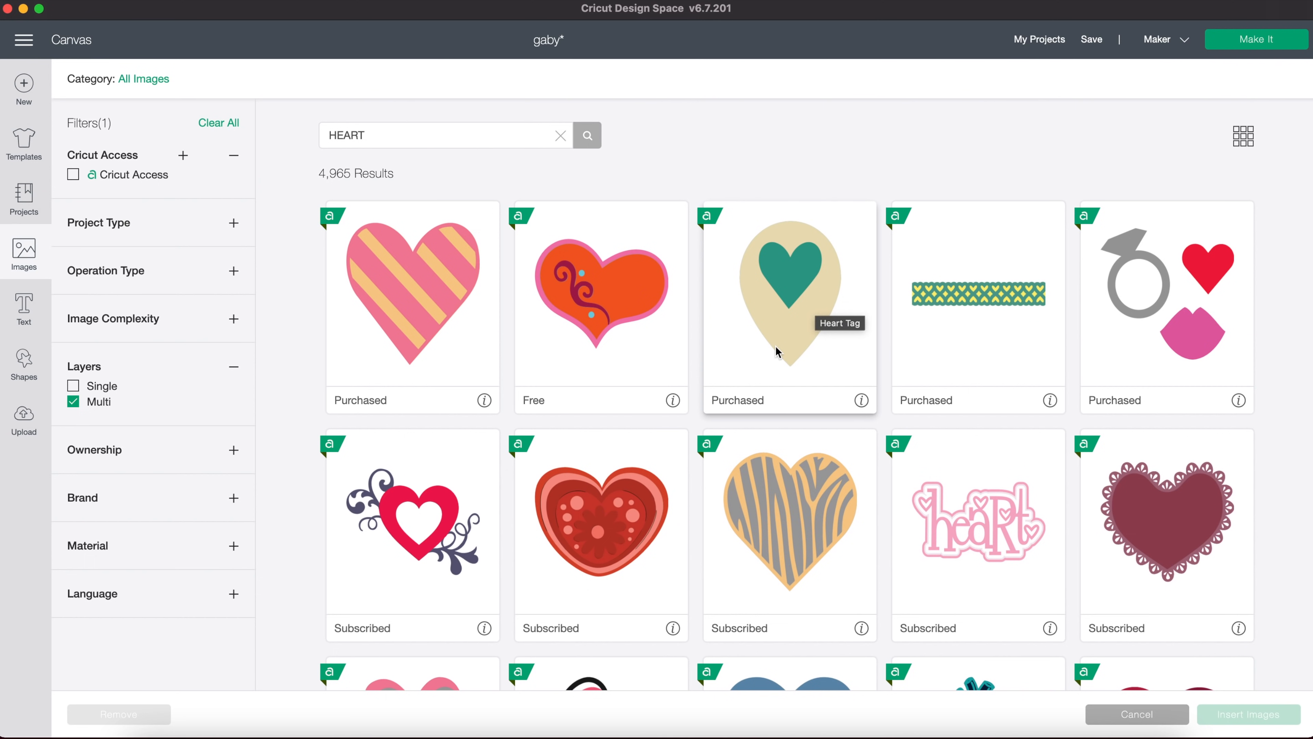
scroll(776, 346, "down", 6)
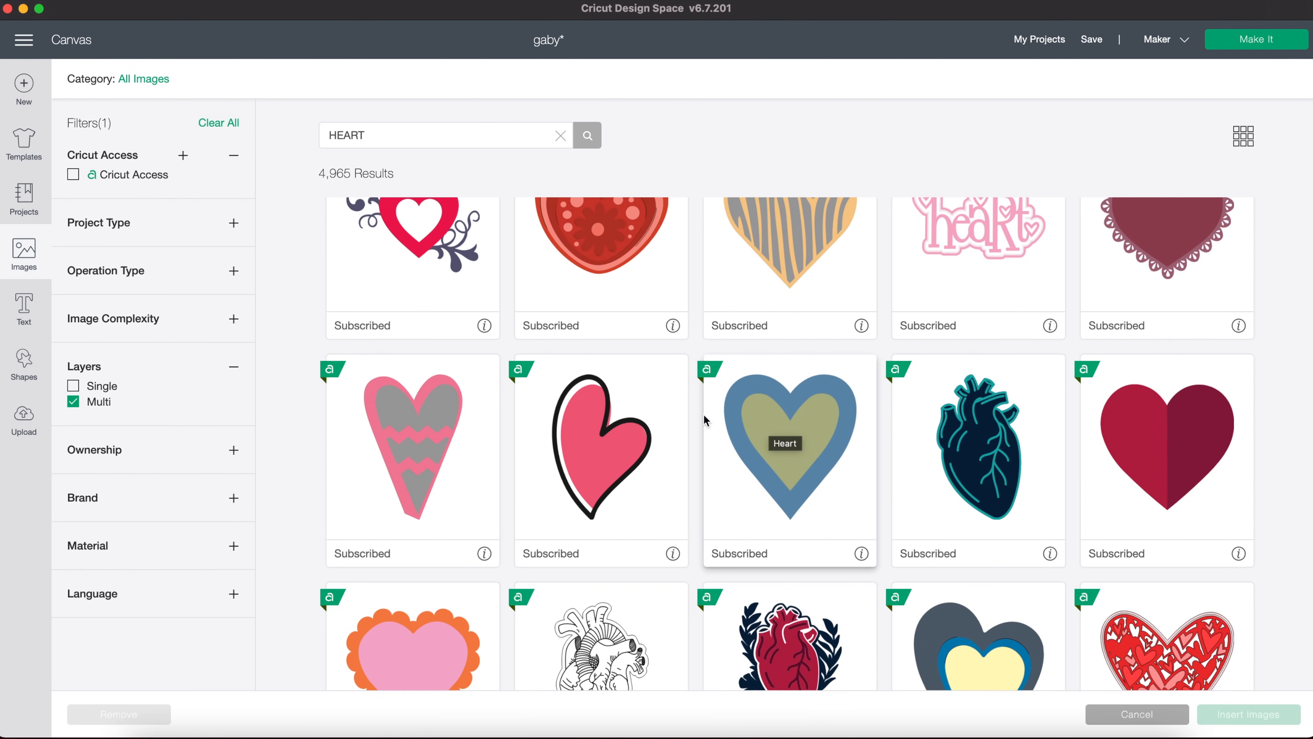
Switch the layer filter back from Multi to Single for the heart images.
left_click(73, 386)
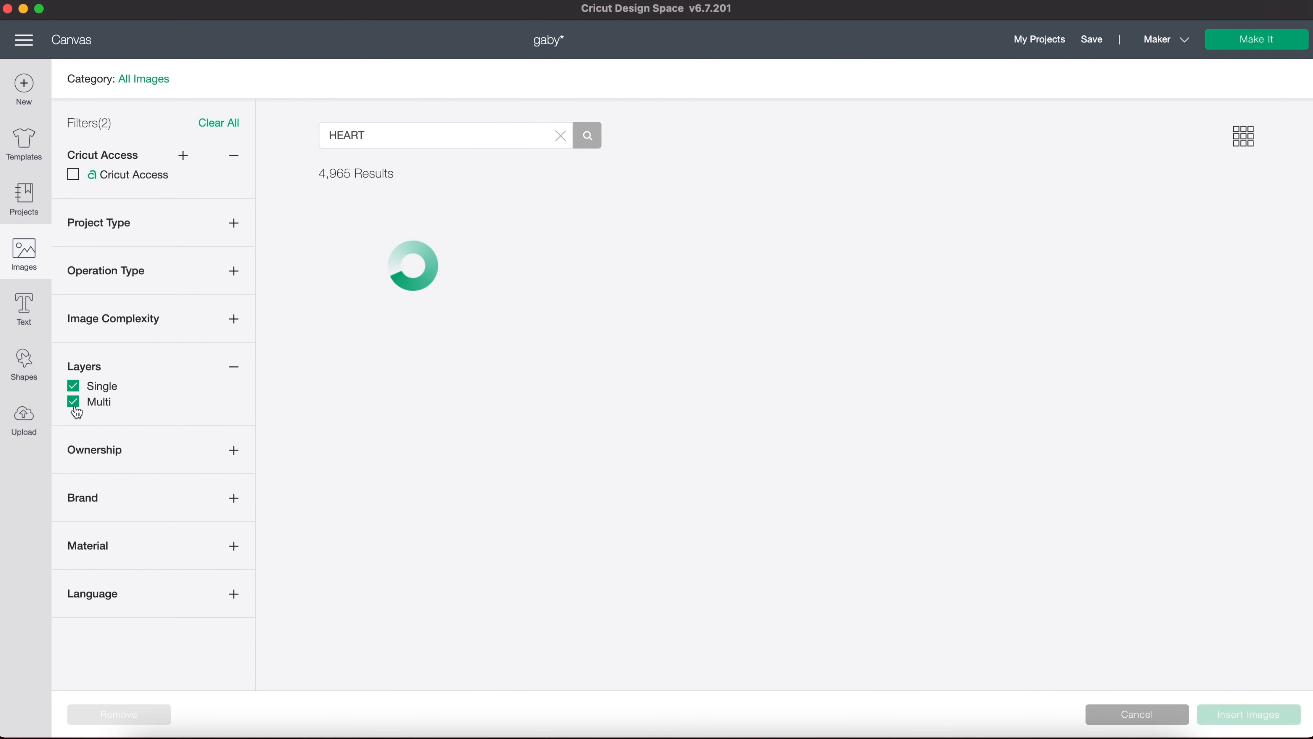
left_click(74, 404)
scroll(754, 406, "down", 2)
scroll(754, 406, "up", 2)
scroll(753, 406, "down", 4)
scroll(672, 341, "up", 4)
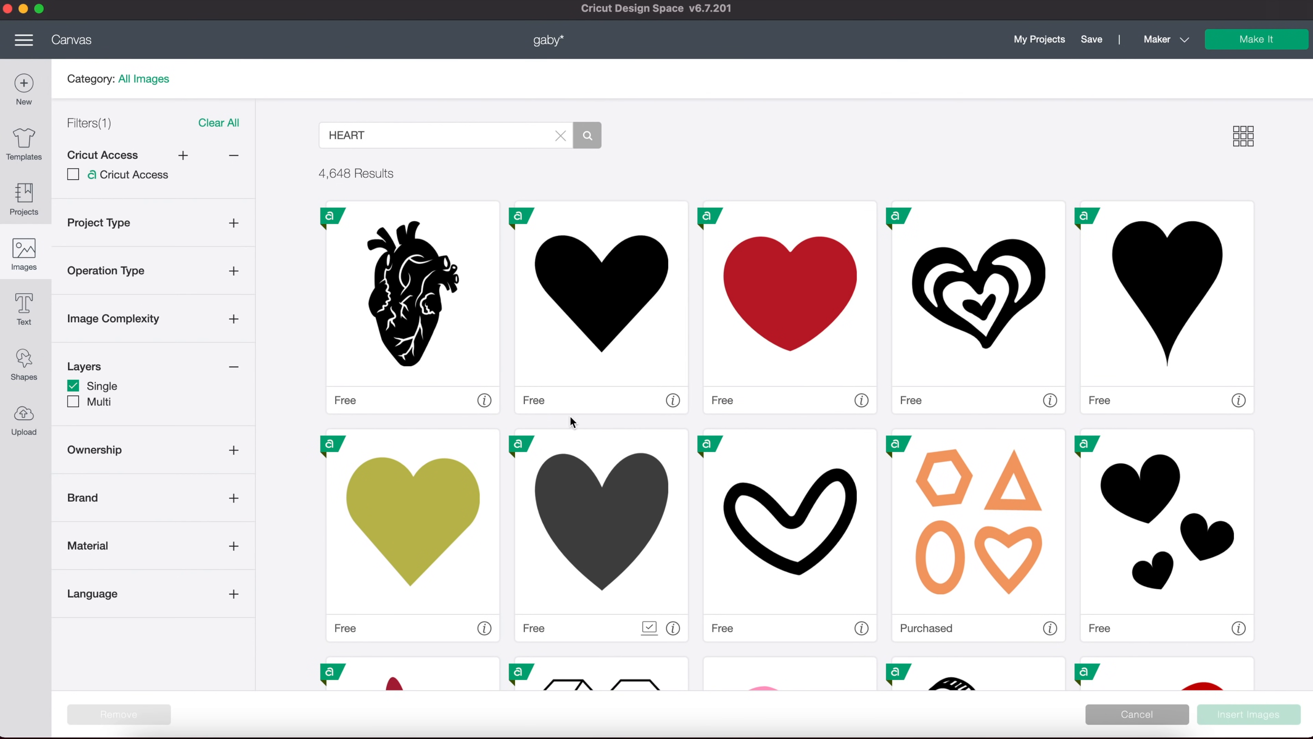
Browse the single-layer heart images for shapes suitable for the design's divider.
scroll(900, 427, "down", 5)
scroll(900, 428, "up", 1)
scroll(918, 391, "up", 1)
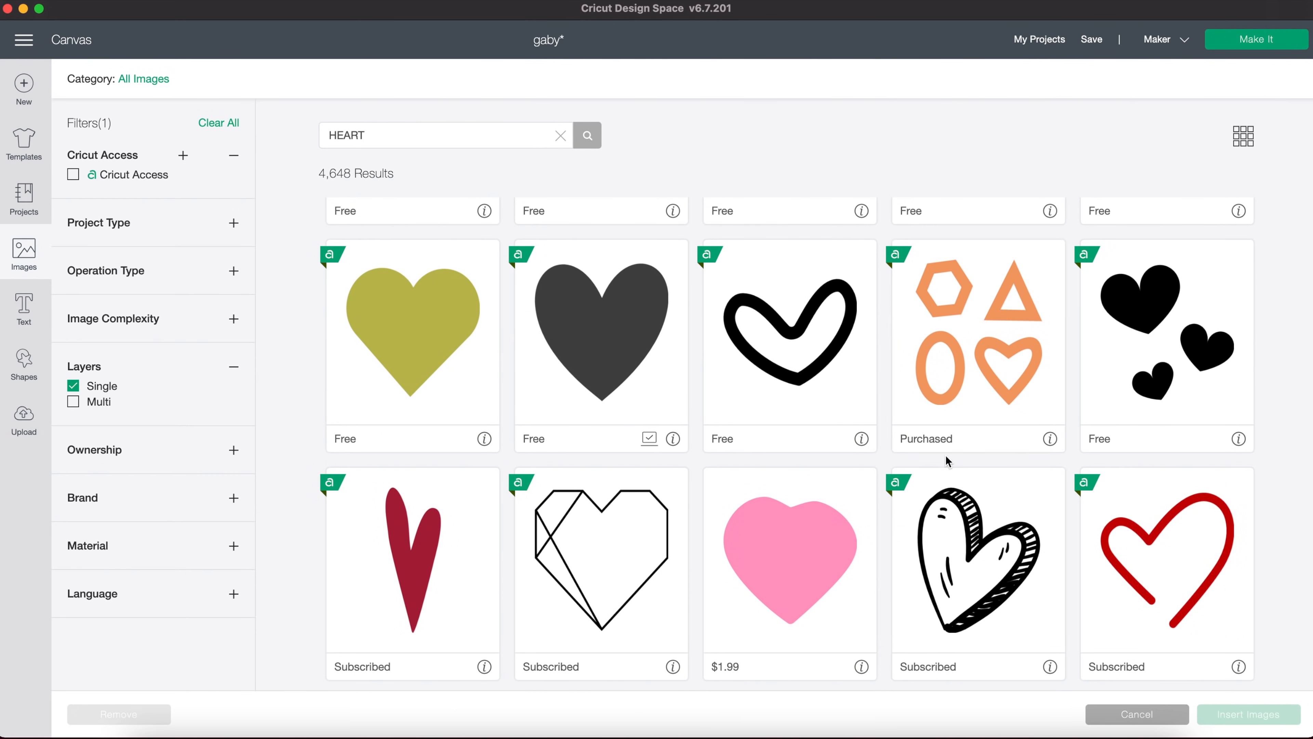
scroll(858, 453, "down", 5)
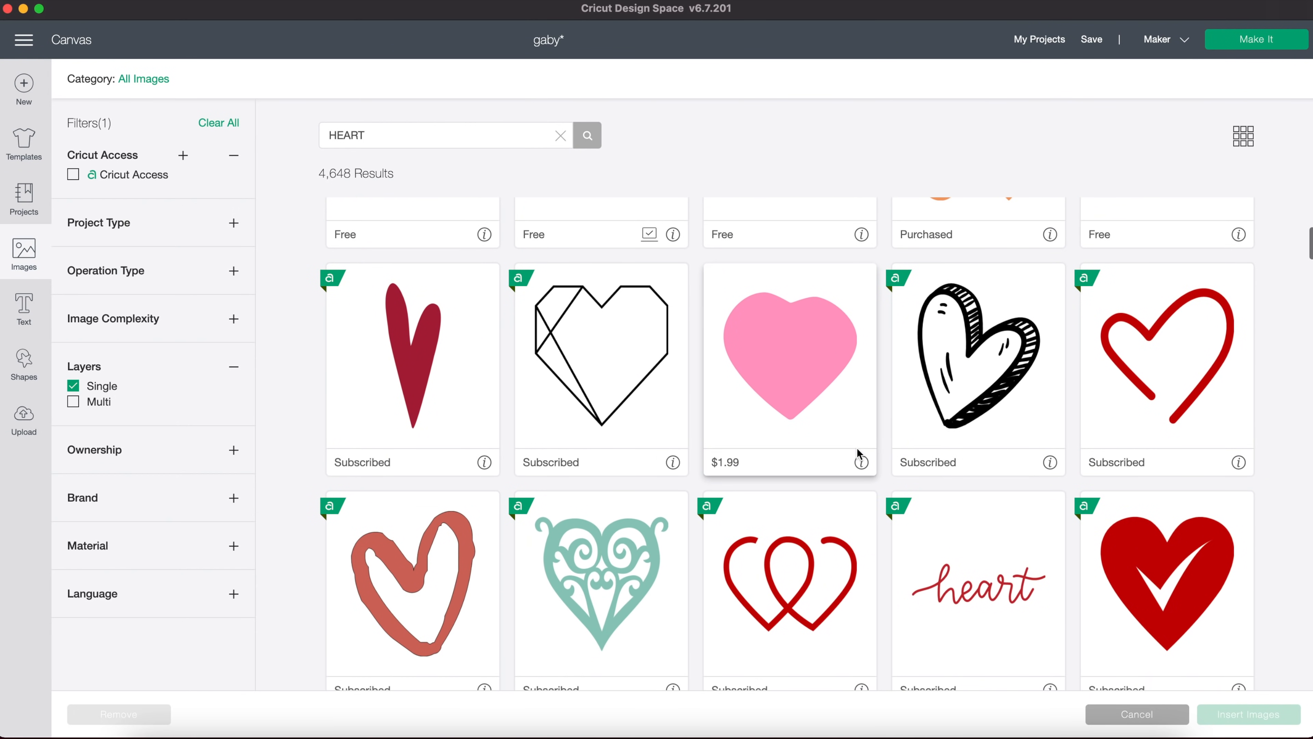
scroll(857, 449, "down", 1)
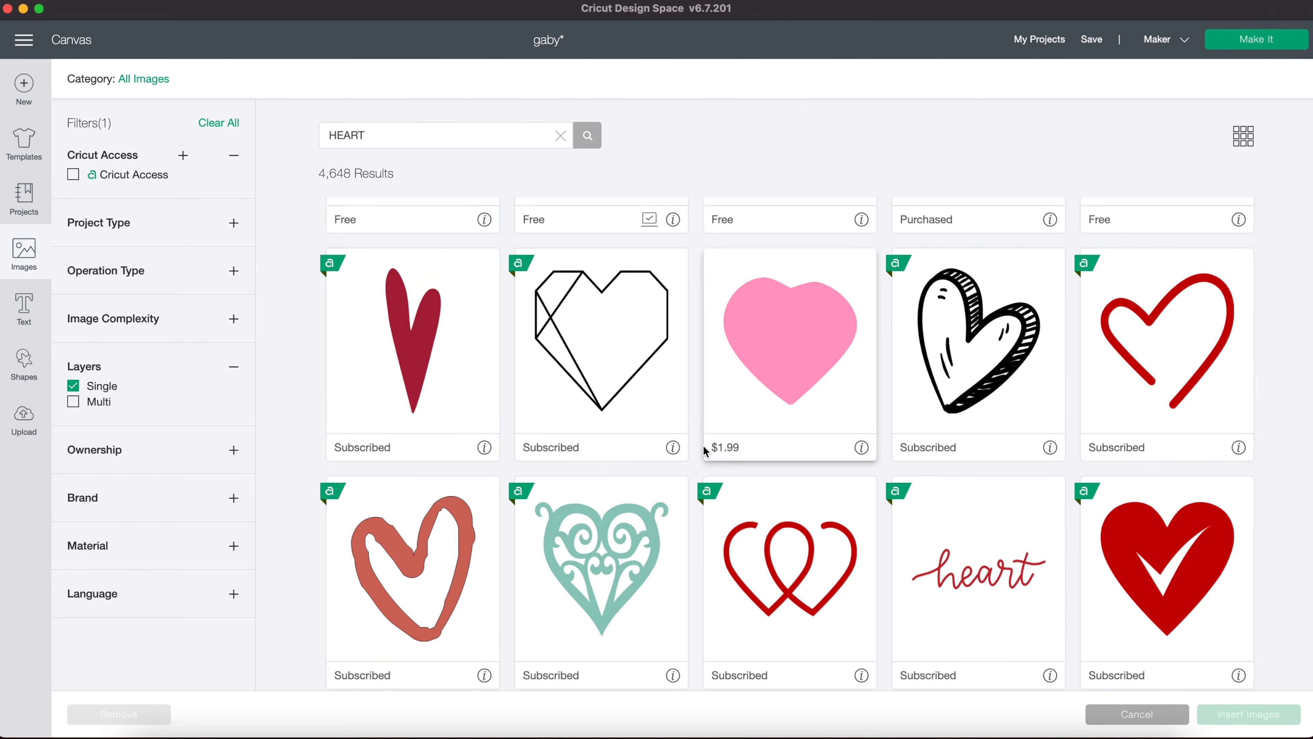
scroll(703, 446, "down", 5)
scroll(703, 446, "down", 1)
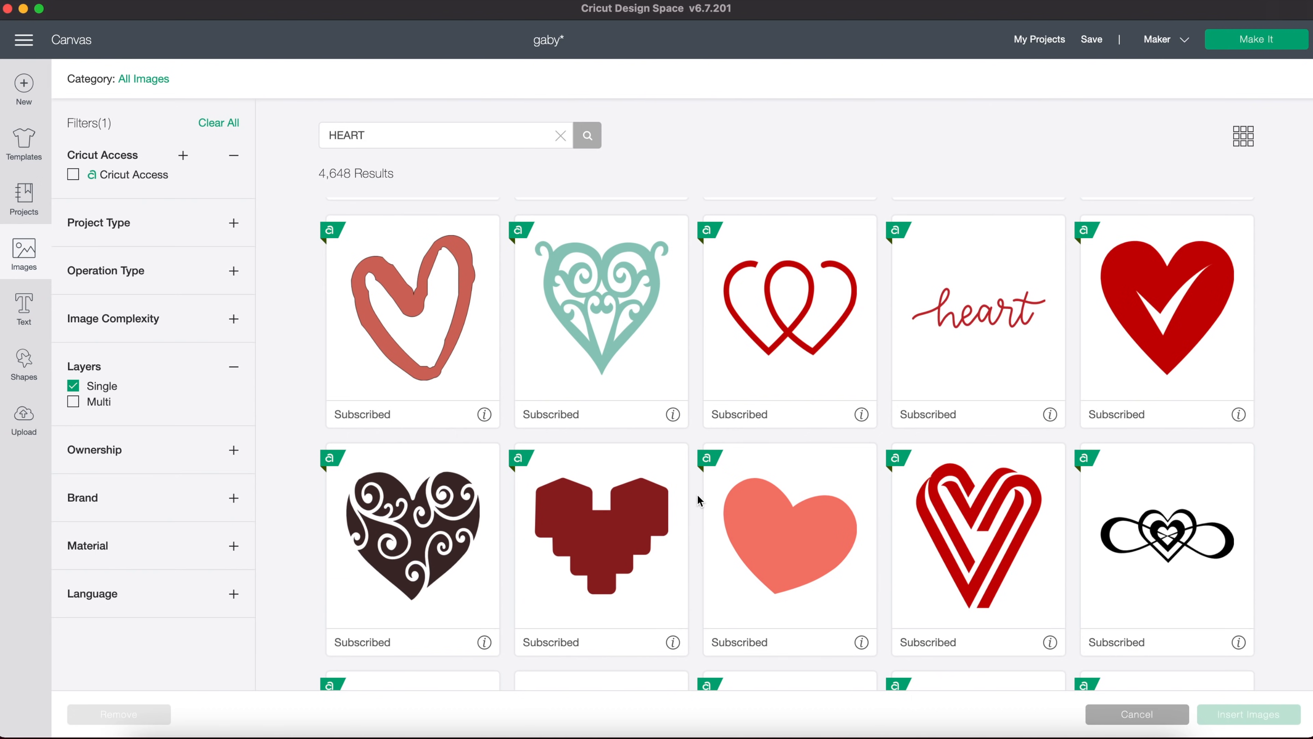
scroll(697, 495, "down", 4)
scroll(697, 494, "down", 5)
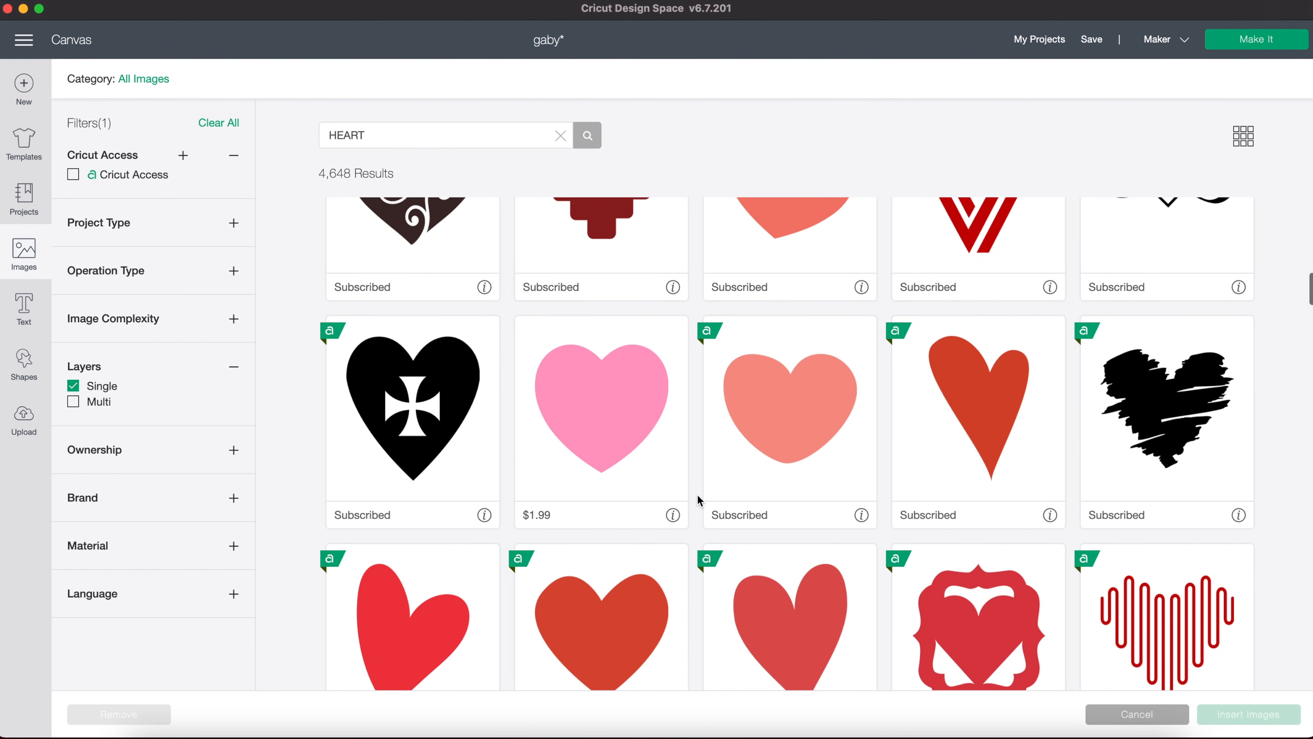
Look further through the single-layer heart images for more solid, outlined and decorative heart designs.
scroll(698, 494, "down", 7)
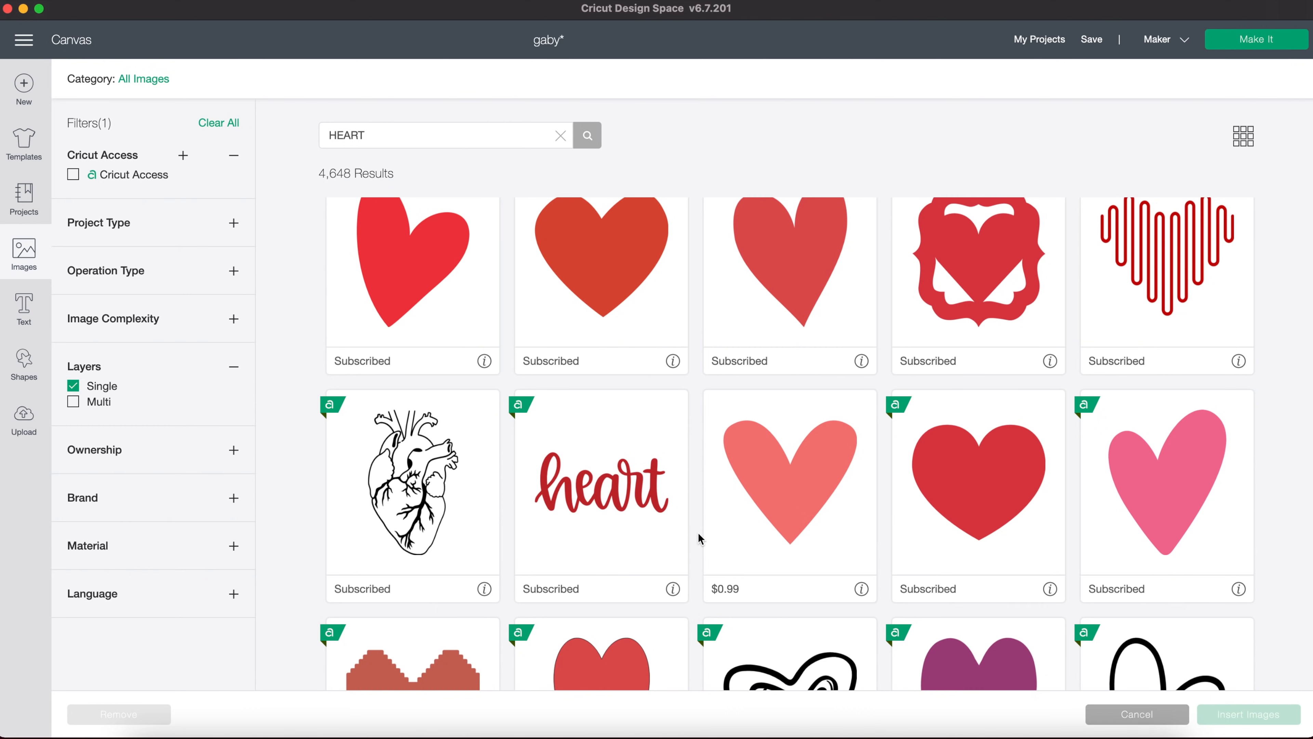
scroll(699, 534, "down", 3)
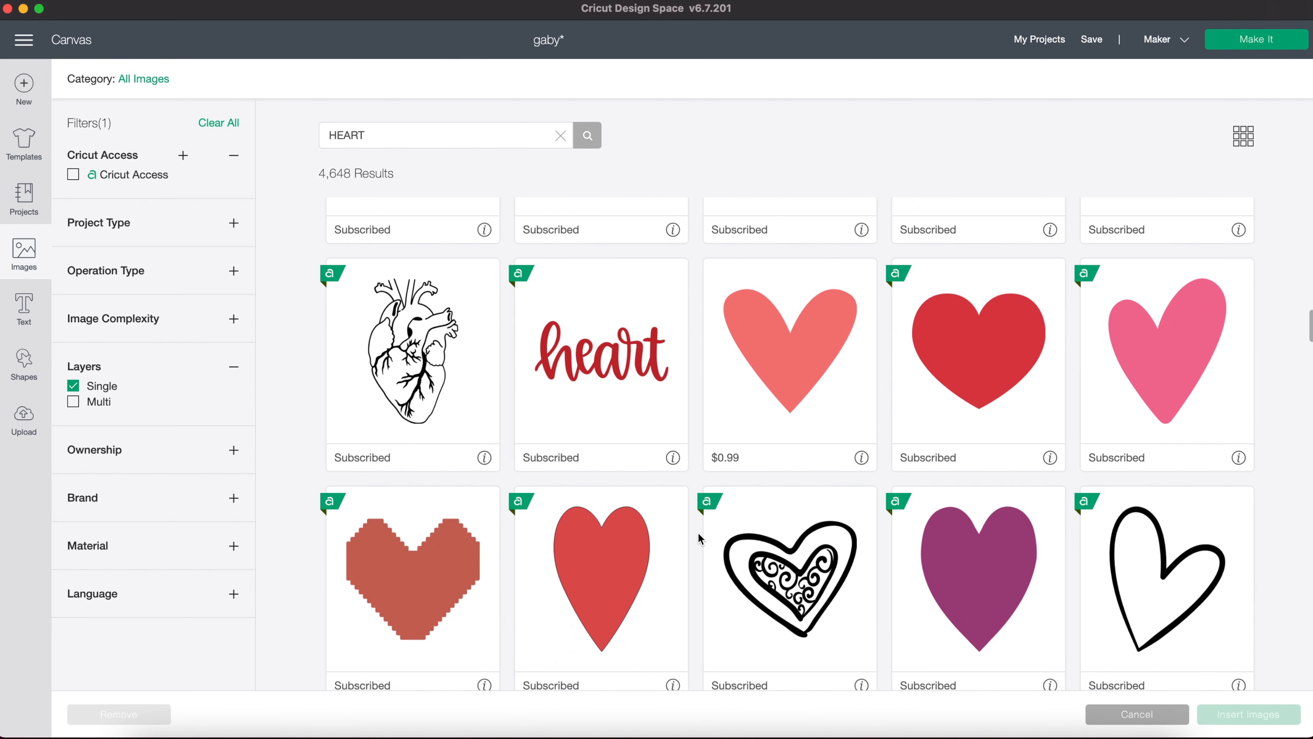
scroll(698, 538, "down", 2)
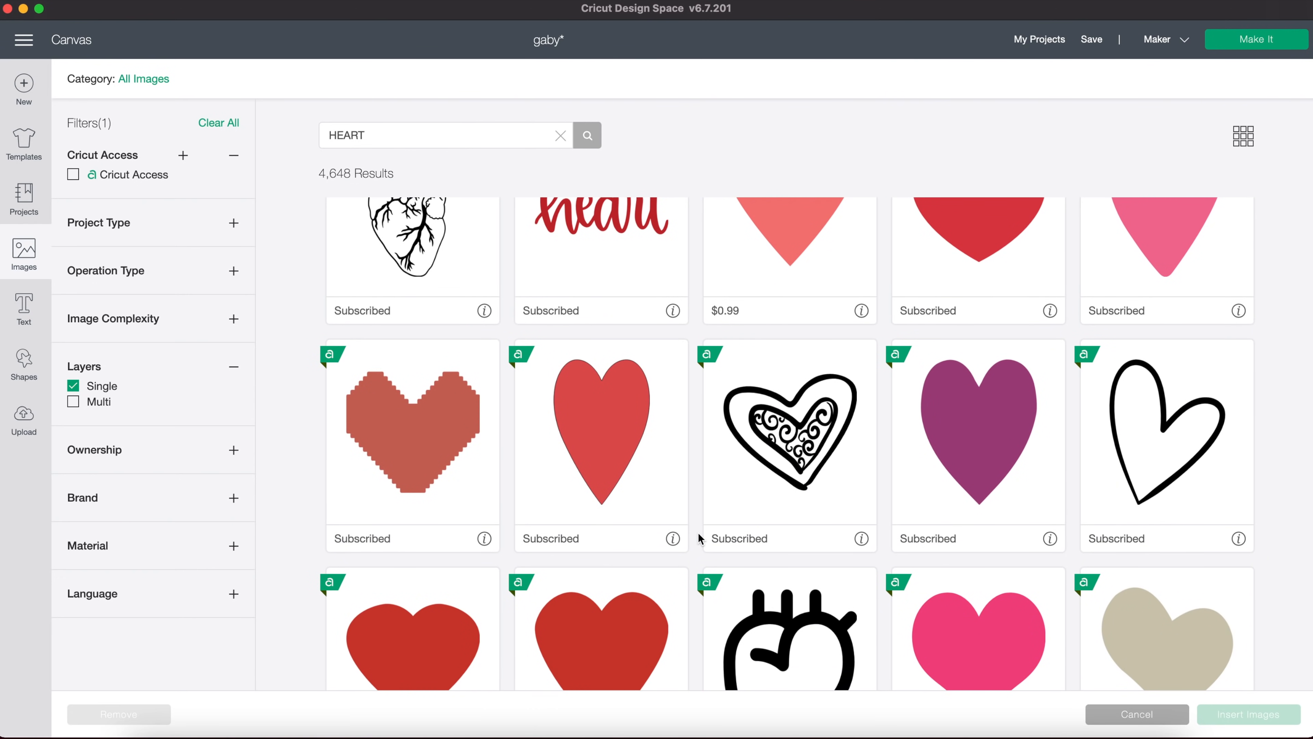
scroll(698, 534, "down", 2)
scroll(698, 534, "down", 3)
scroll(697, 533, "down", 3)
scroll(688, 368, "down", 4)
scroll(689, 374, "down", 5)
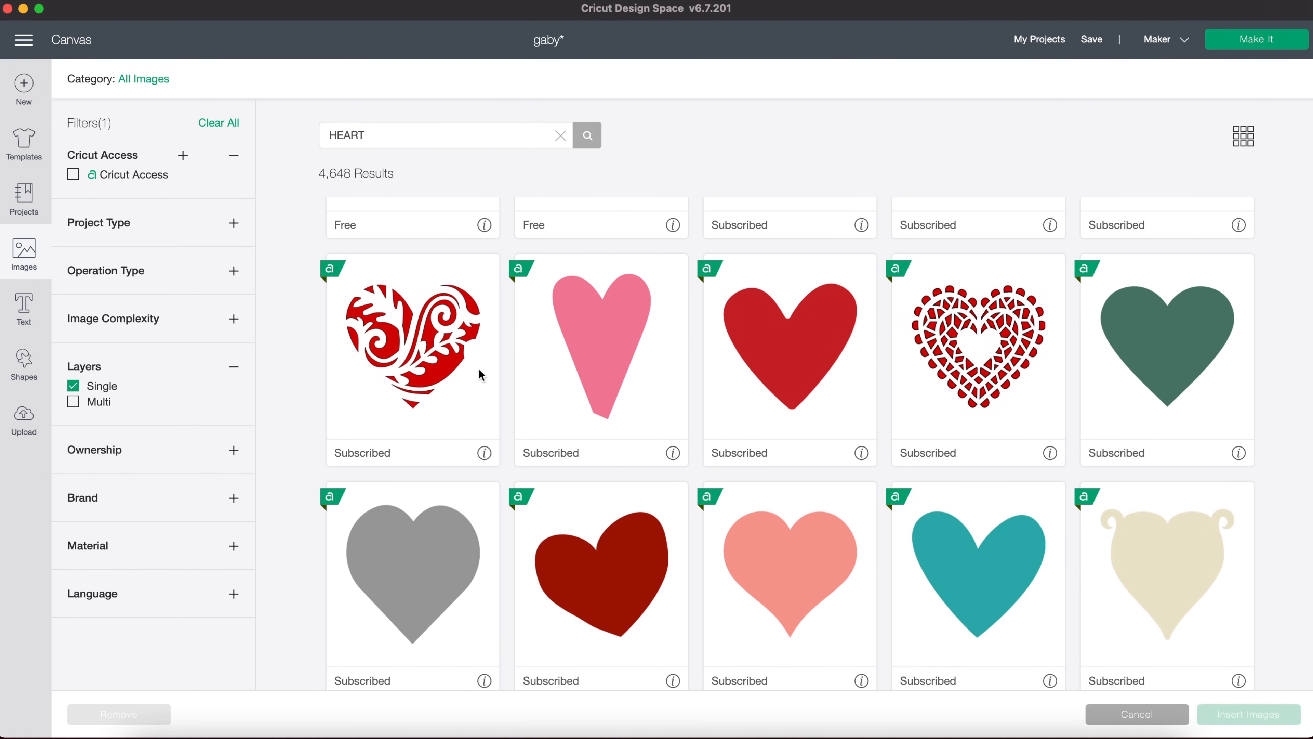
scroll(559, 491, "down", 10)
scroll(558, 491, "down", 10)
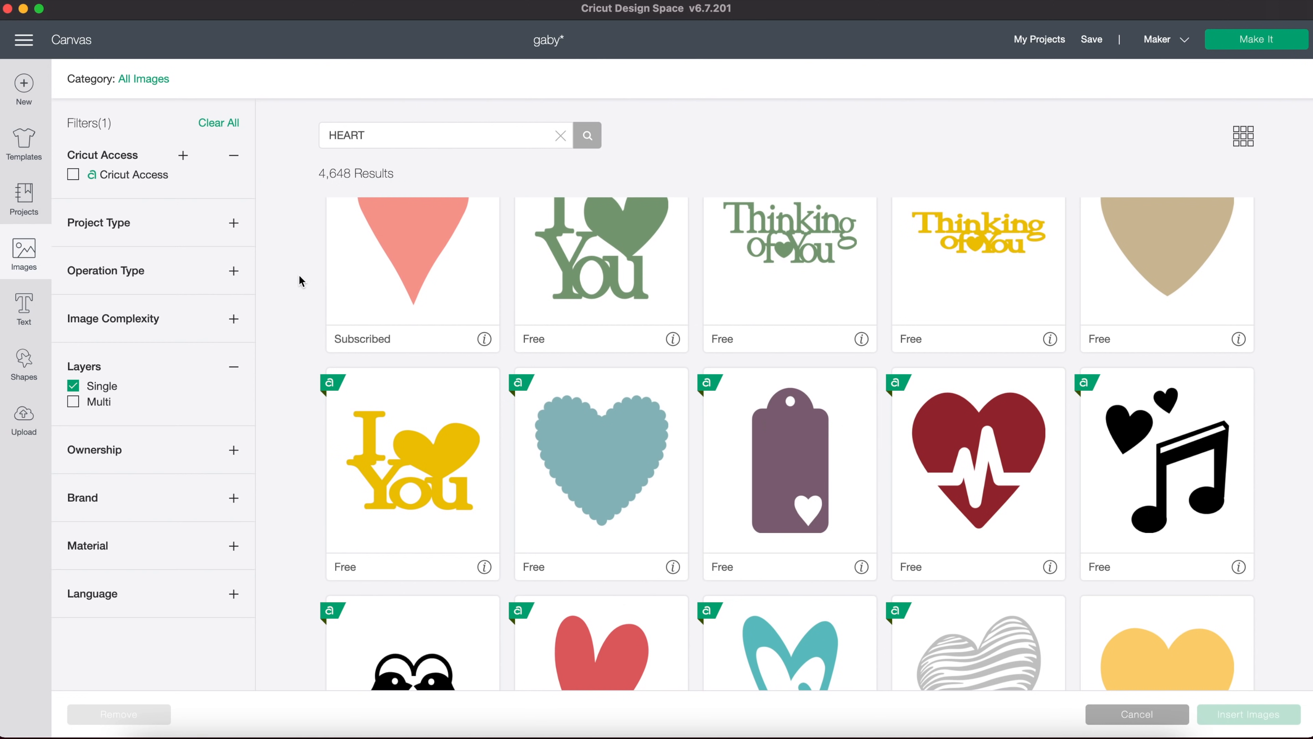
Expand the Project Type, Operation Type, Image Complexity and Ownership filters to examine their options.
left_click(235, 228)
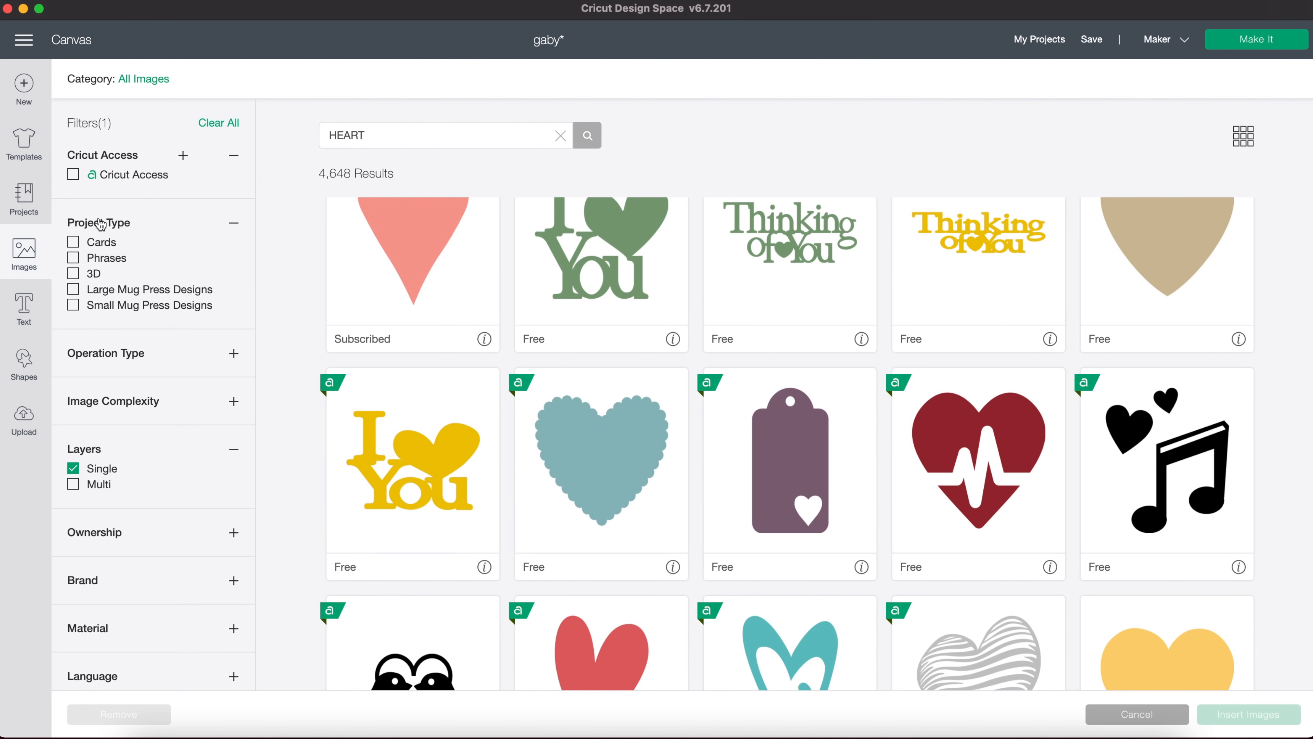
left_click(235, 355)
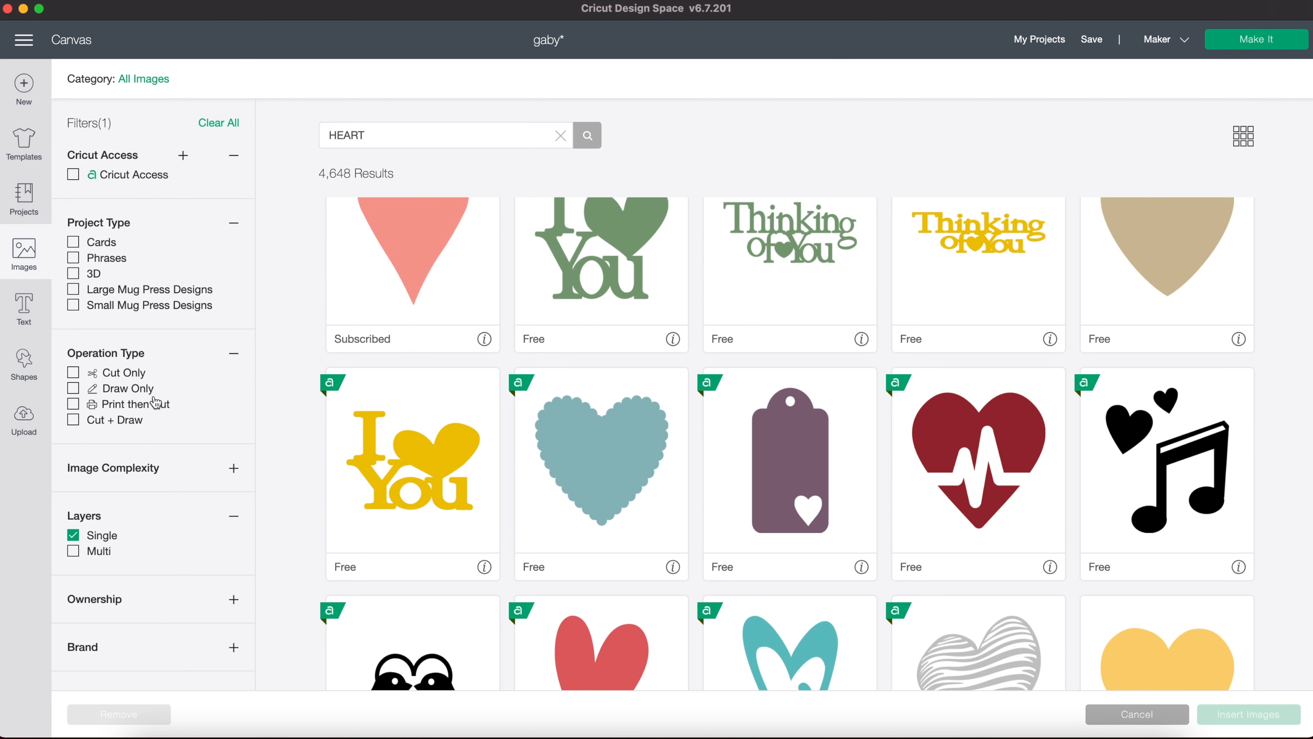
left_click(153, 468)
scroll(226, 469, "down", 3)
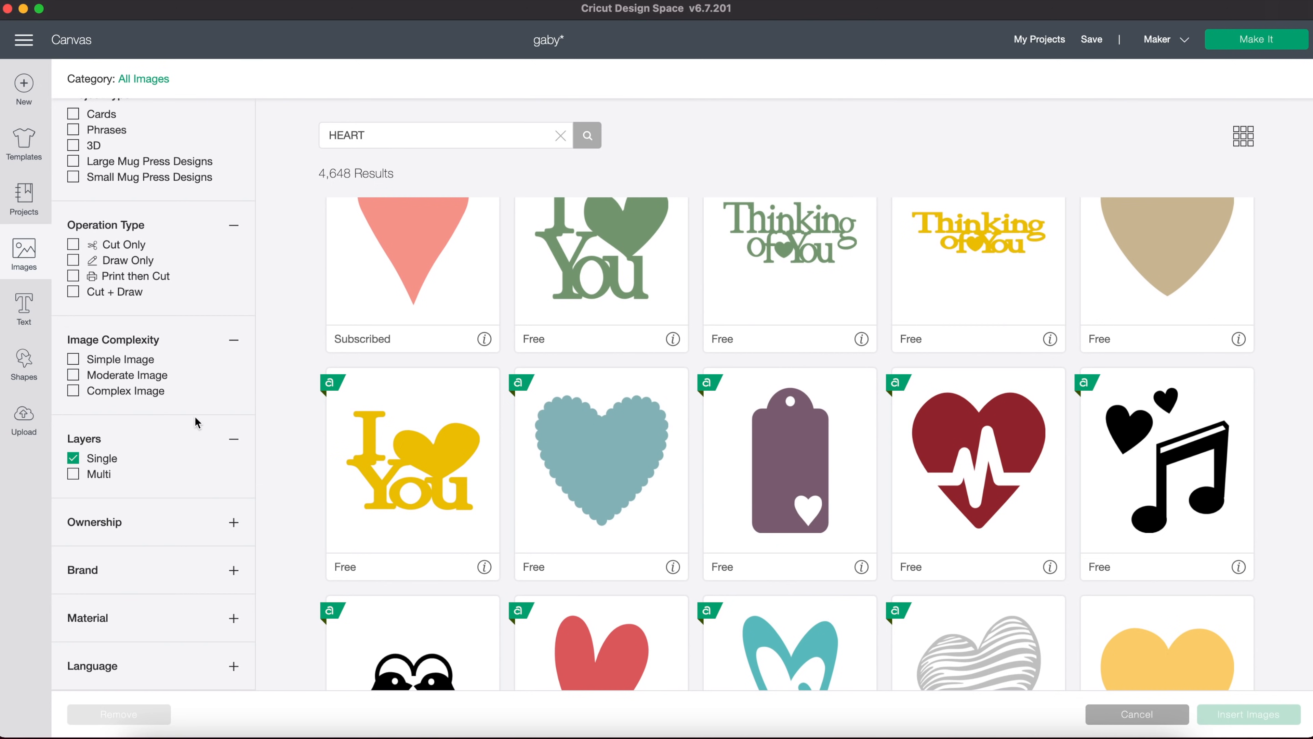
left_click(227, 521)
scroll(221, 521, "down", 2)
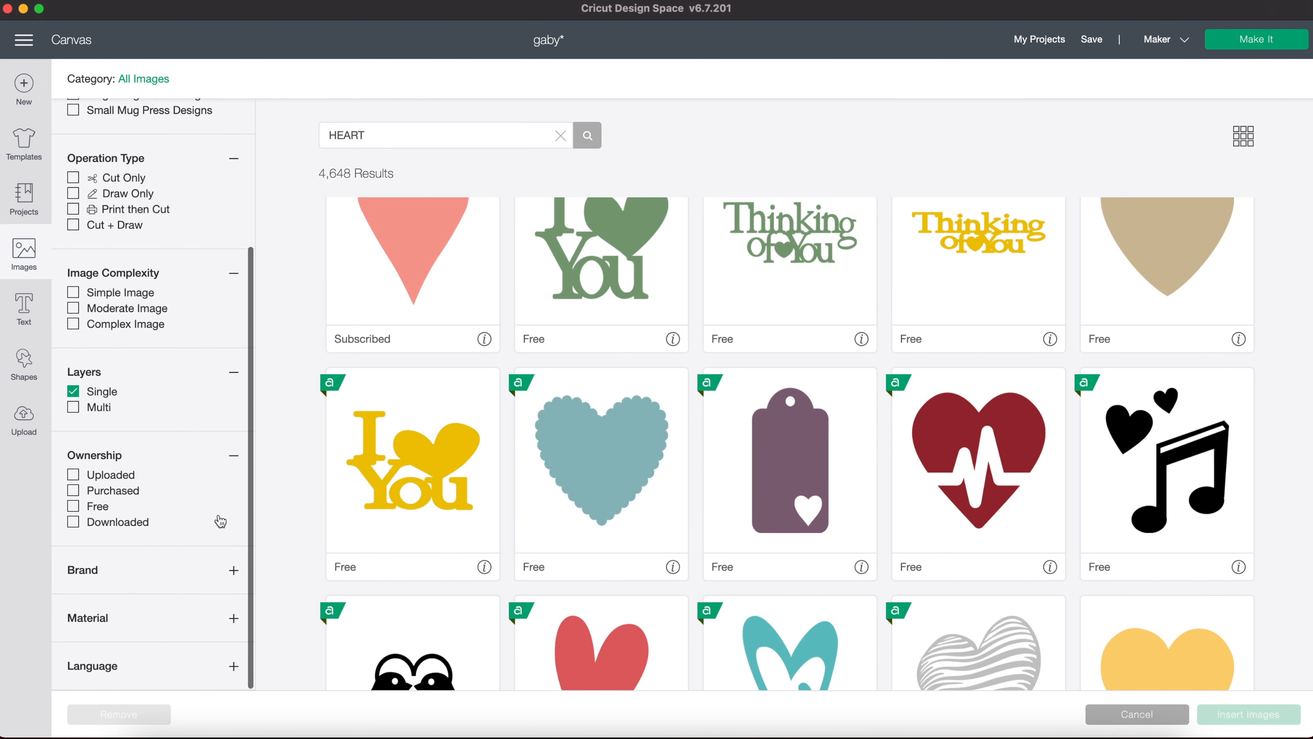
Try the Uploaded ownership filter on the heart search, then clear the search term and view all uploaded single-layer images.
left_click(73, 475)
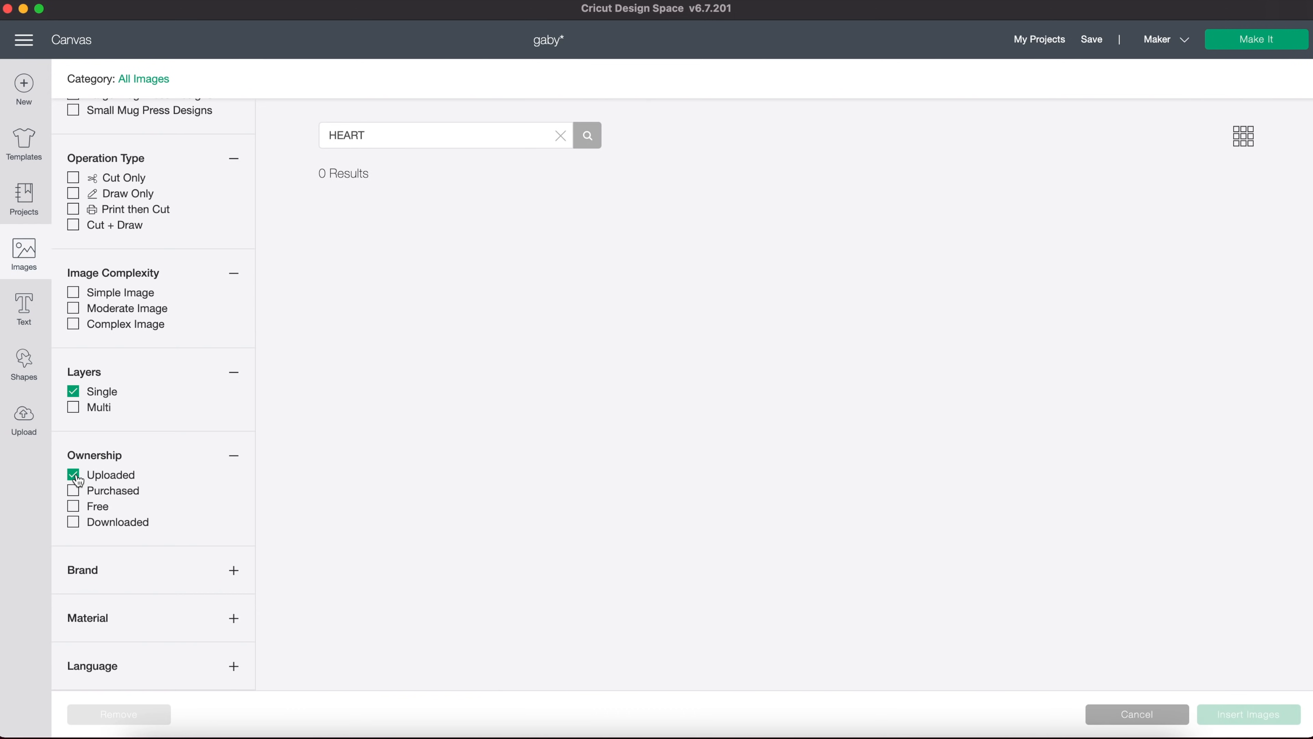
left_click(74, 475)
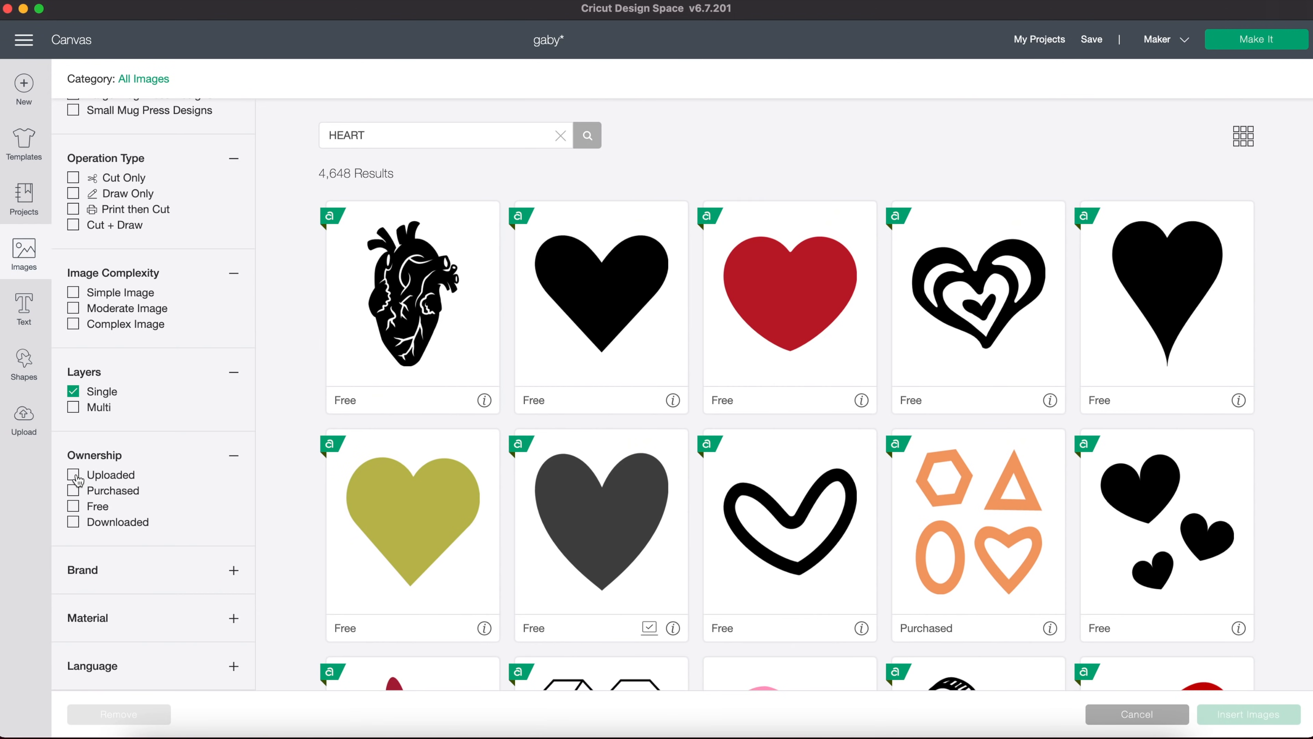
left_click(561, 136)
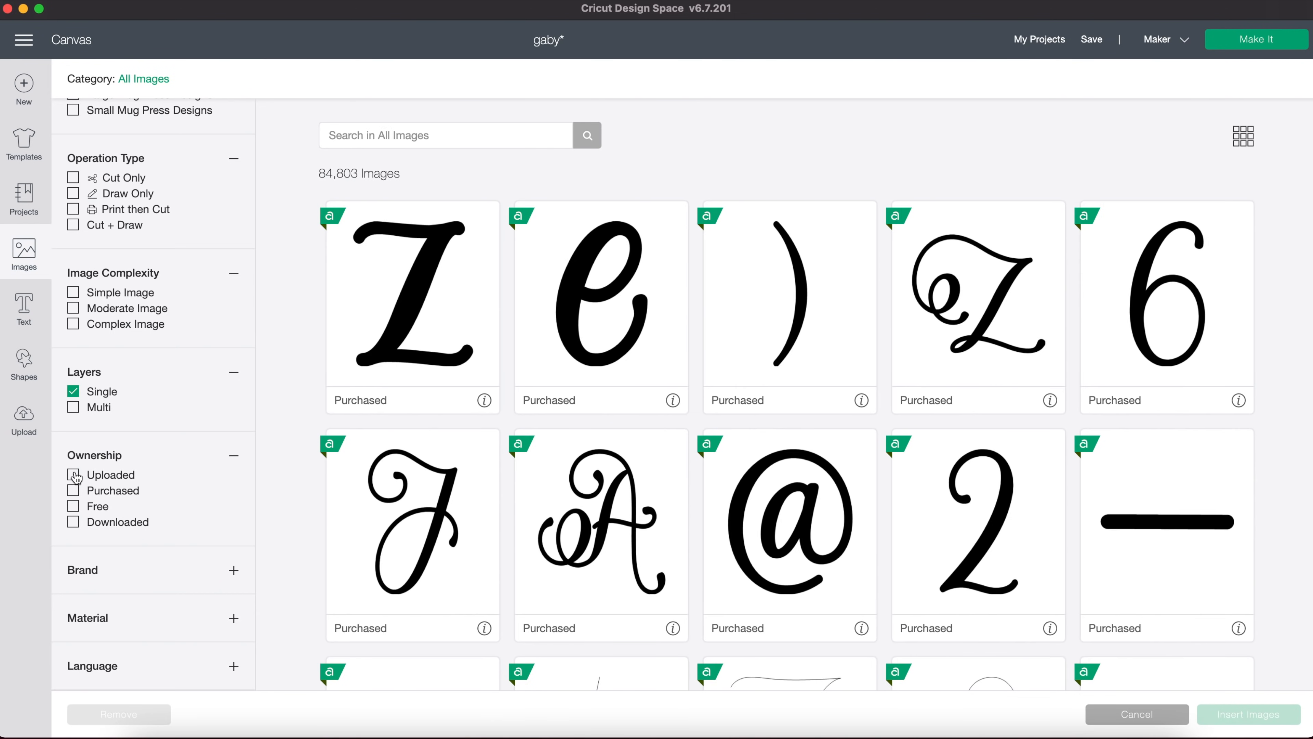
left_click(73, 475)
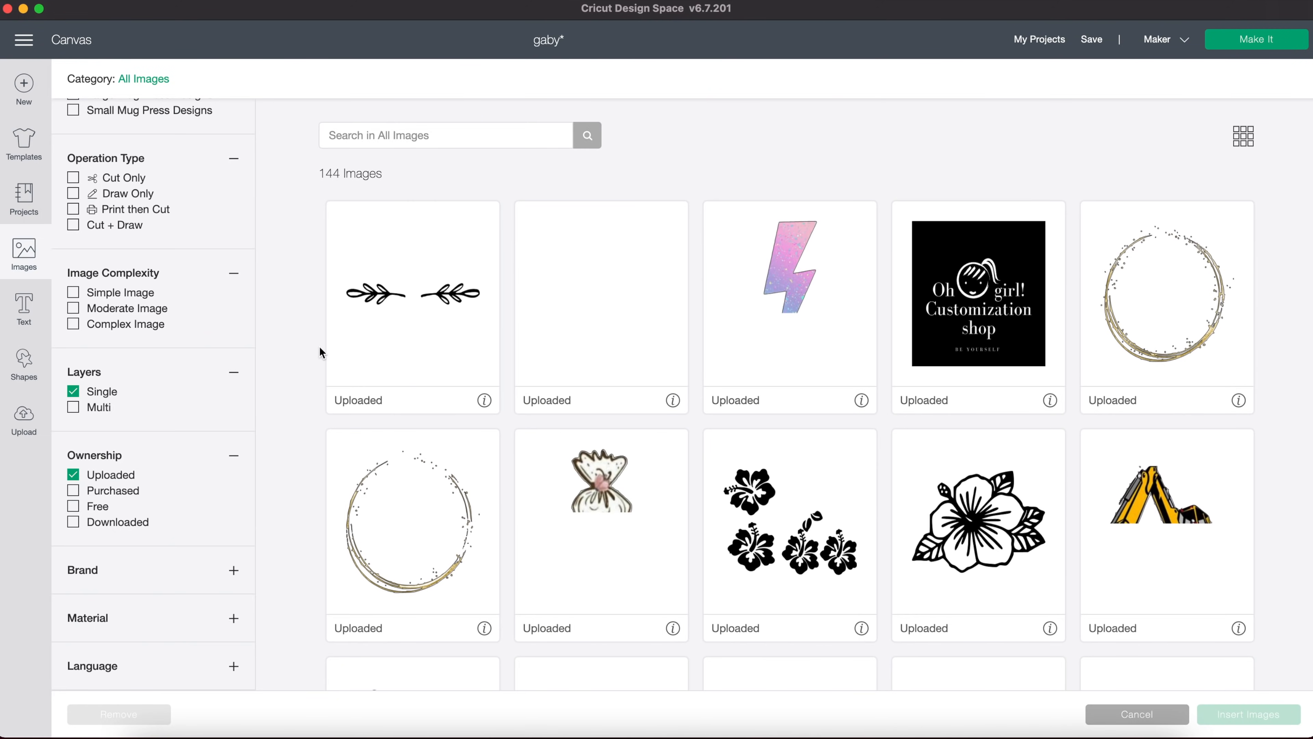
scroll(349, 295, "down", 5)
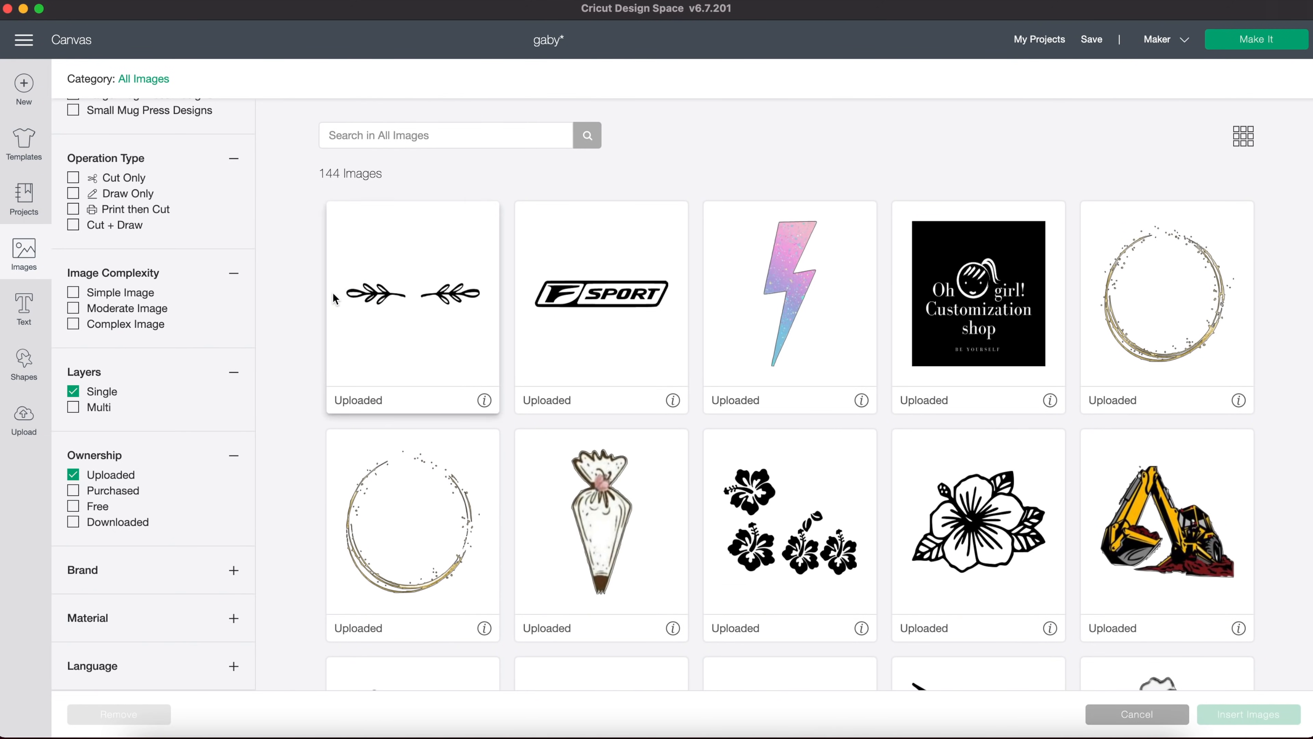
Switch the ownership filter to Purchased and then to Free, and look through the free single-layer images.
left_click(74, 491)
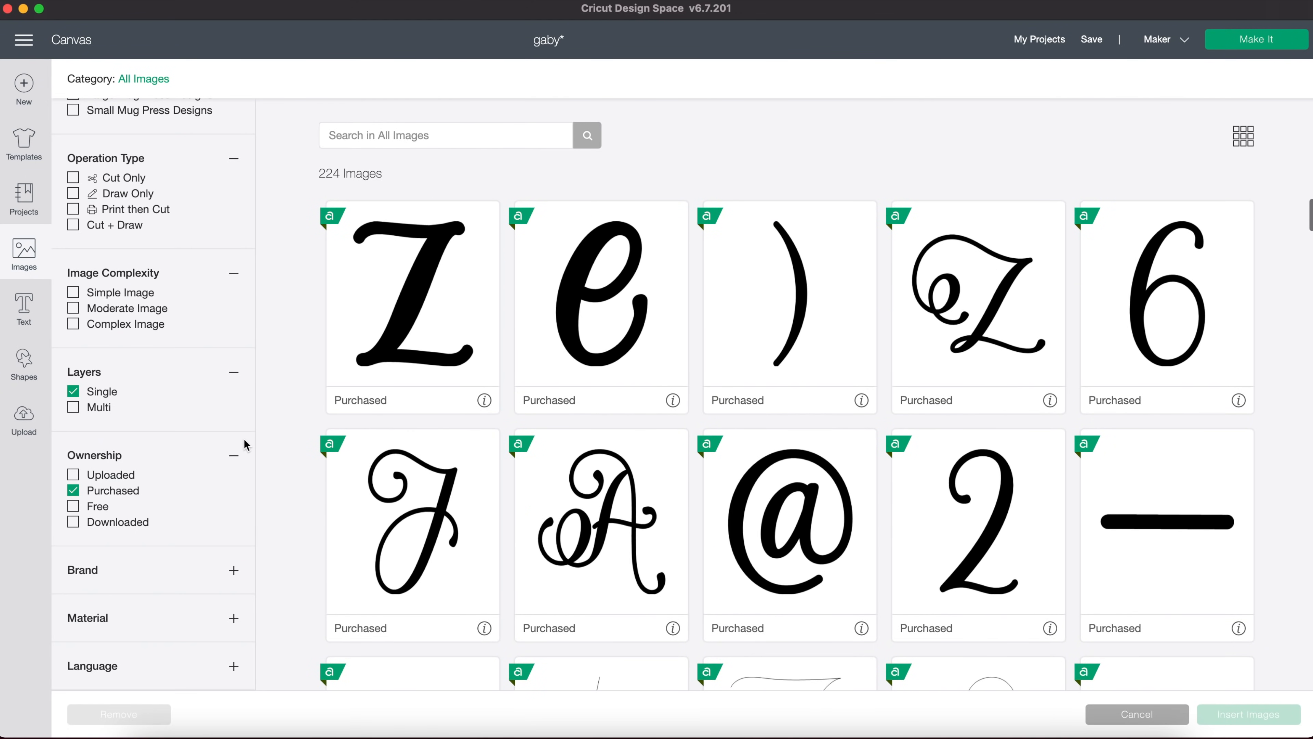
left_click(74, 490)
left_click(74, 506)
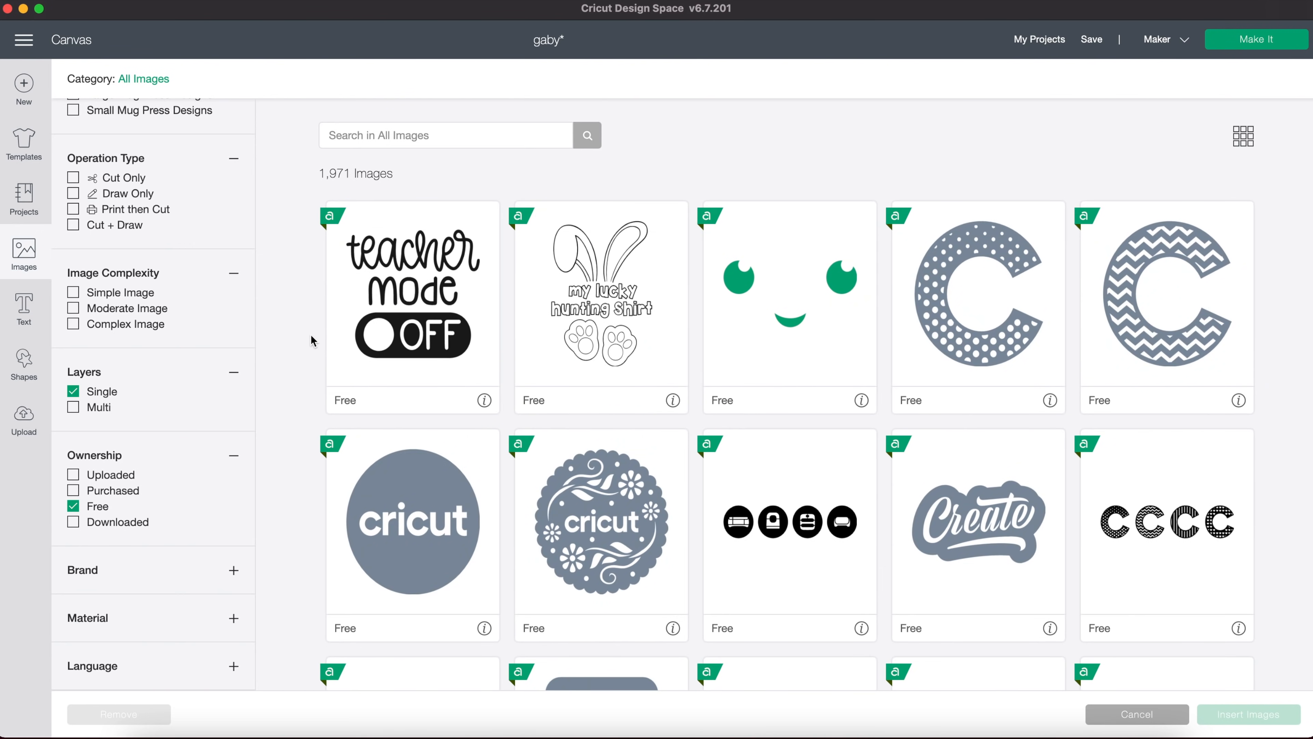
scroll(311, 337, "down", 10)
scroll(311, 334, "down", 10)
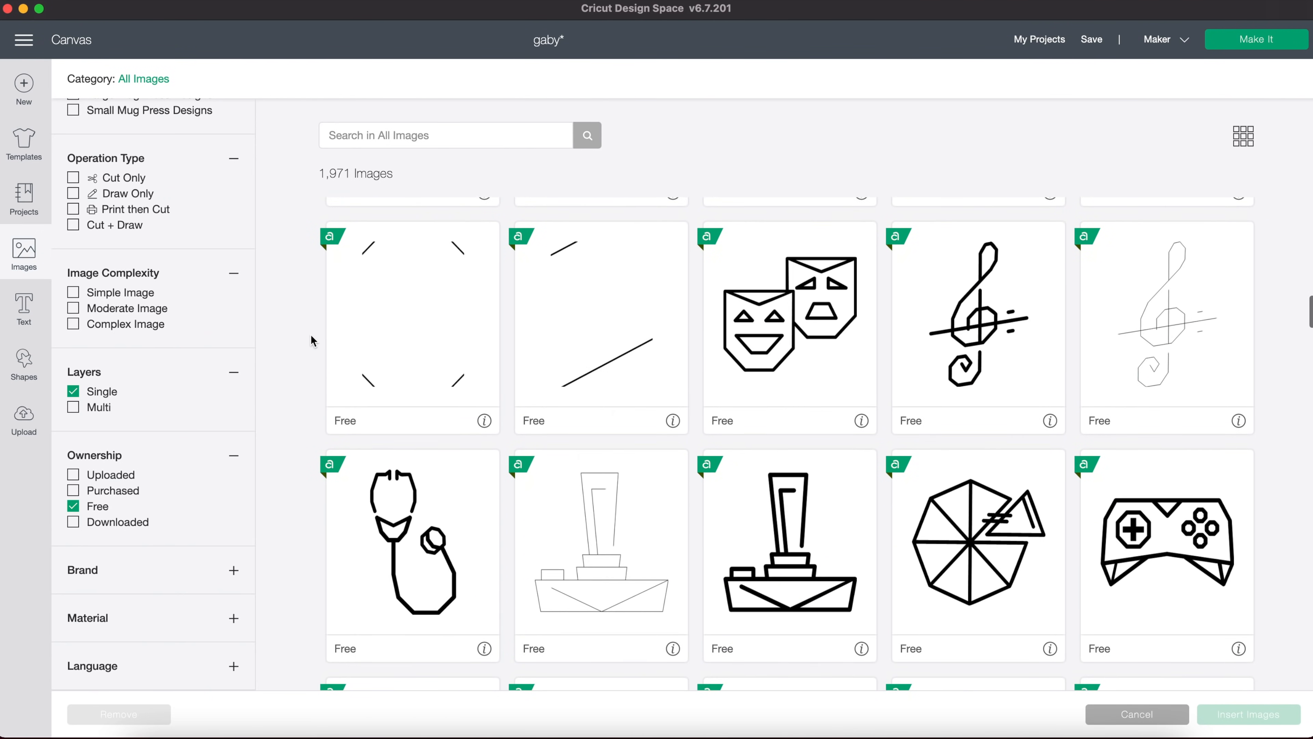
scroll(289, 371, "up", 20)
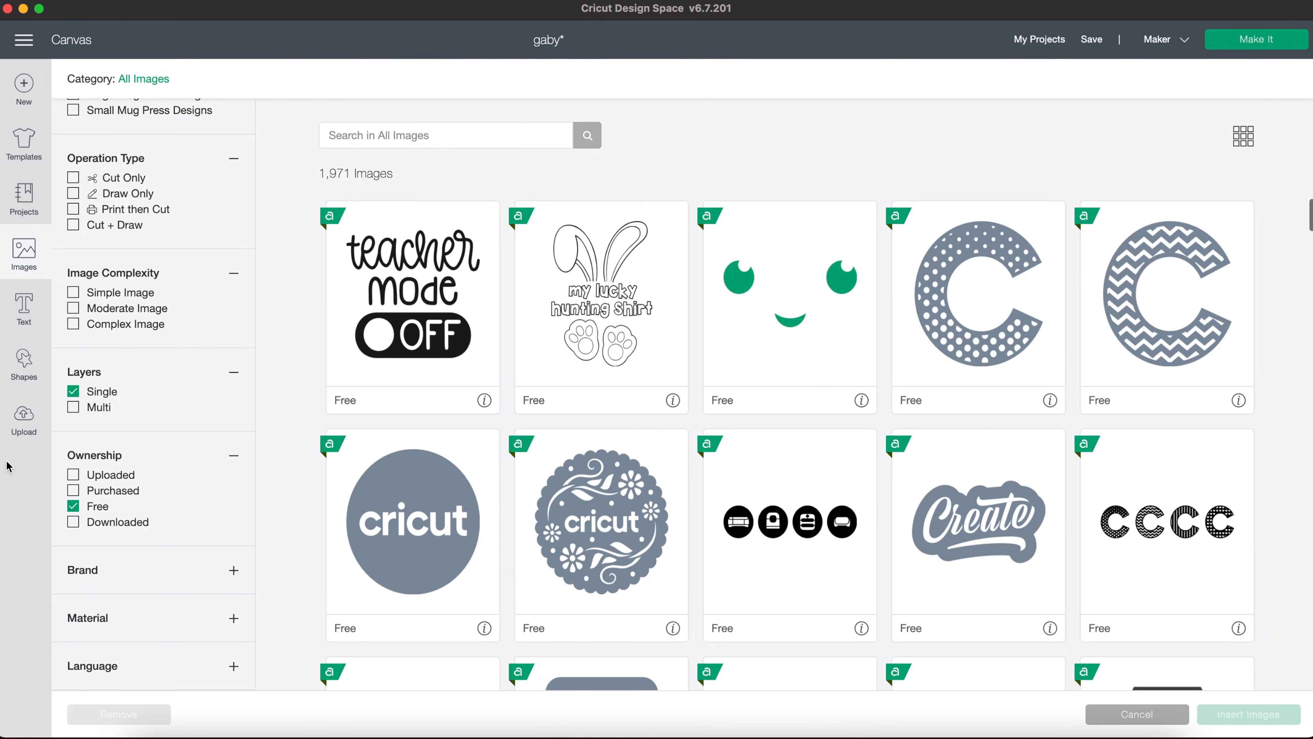
Remove the Free filter, return to the canvas without inserting an image, and deselect the divider.
left_click(73, 506)
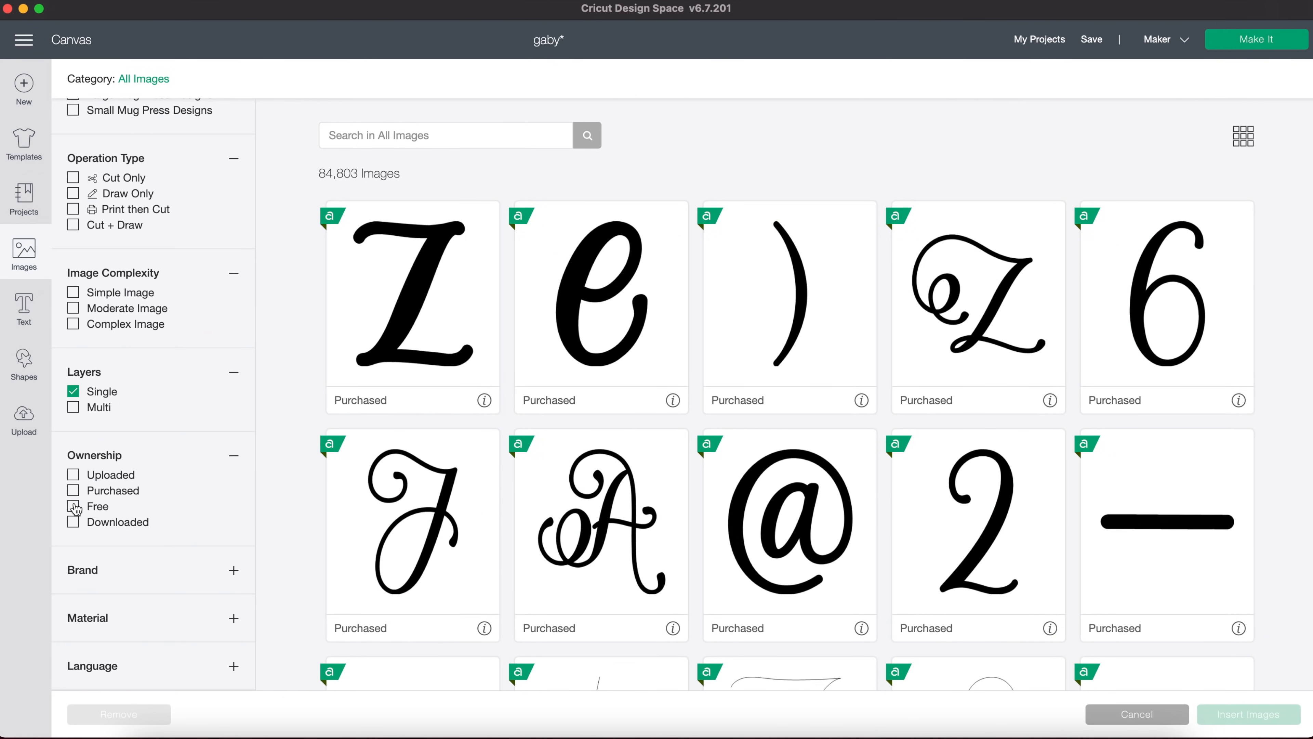
scroll(130, 621, "up", 4)
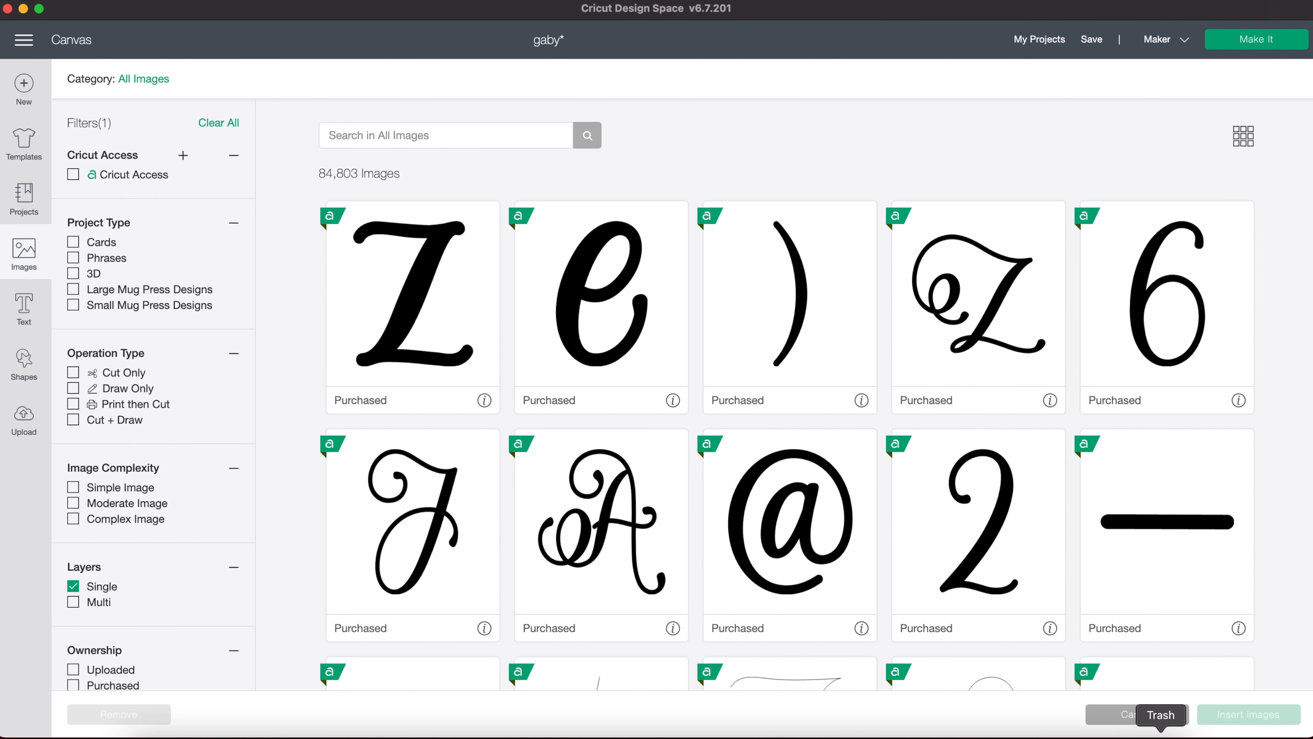
left_click(1128, 714)
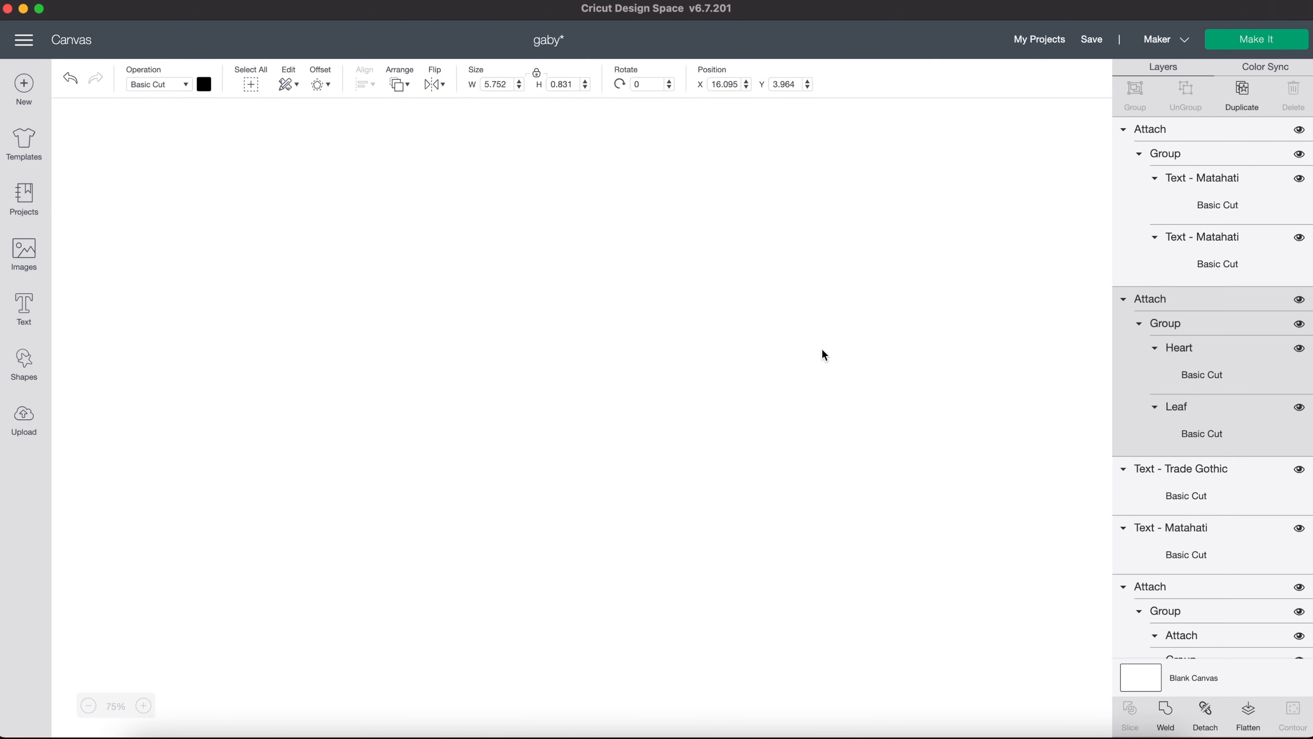
left_click(622, 156)
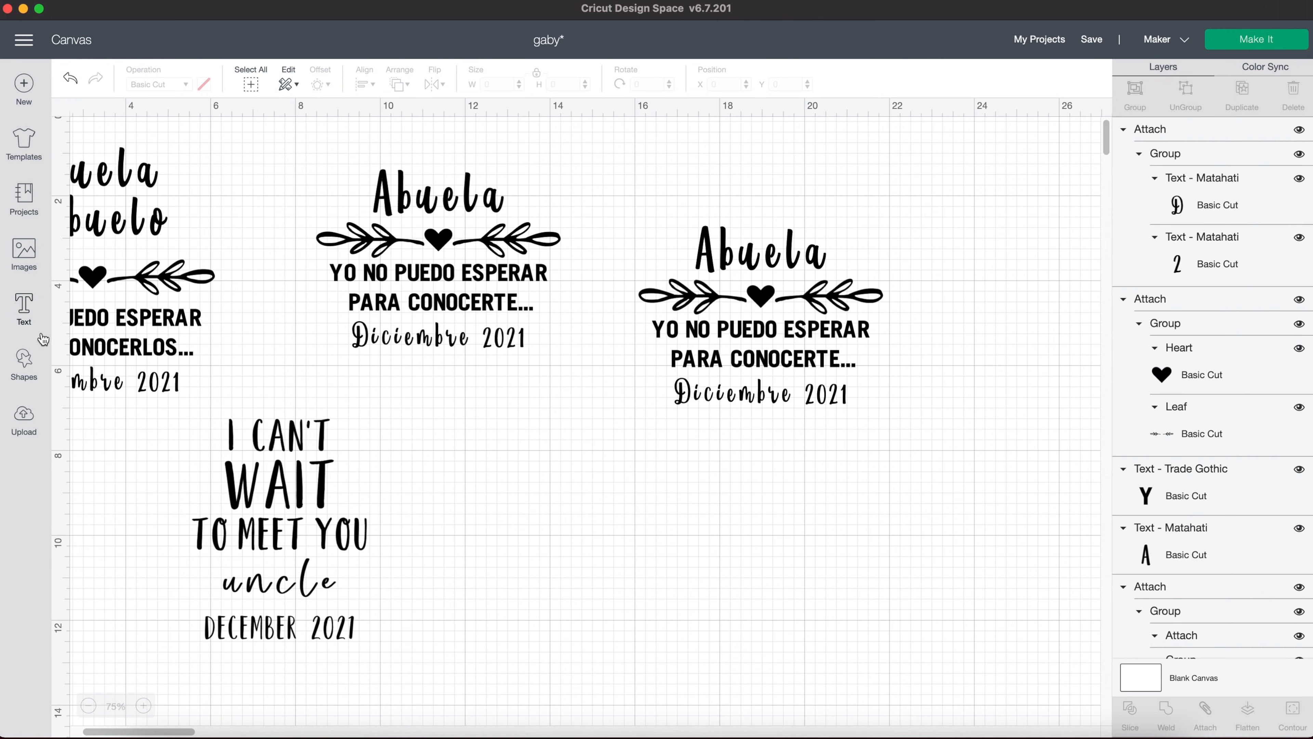
Add a new text object reading "ABUELA" to the canvas.
left_click(22, 311)
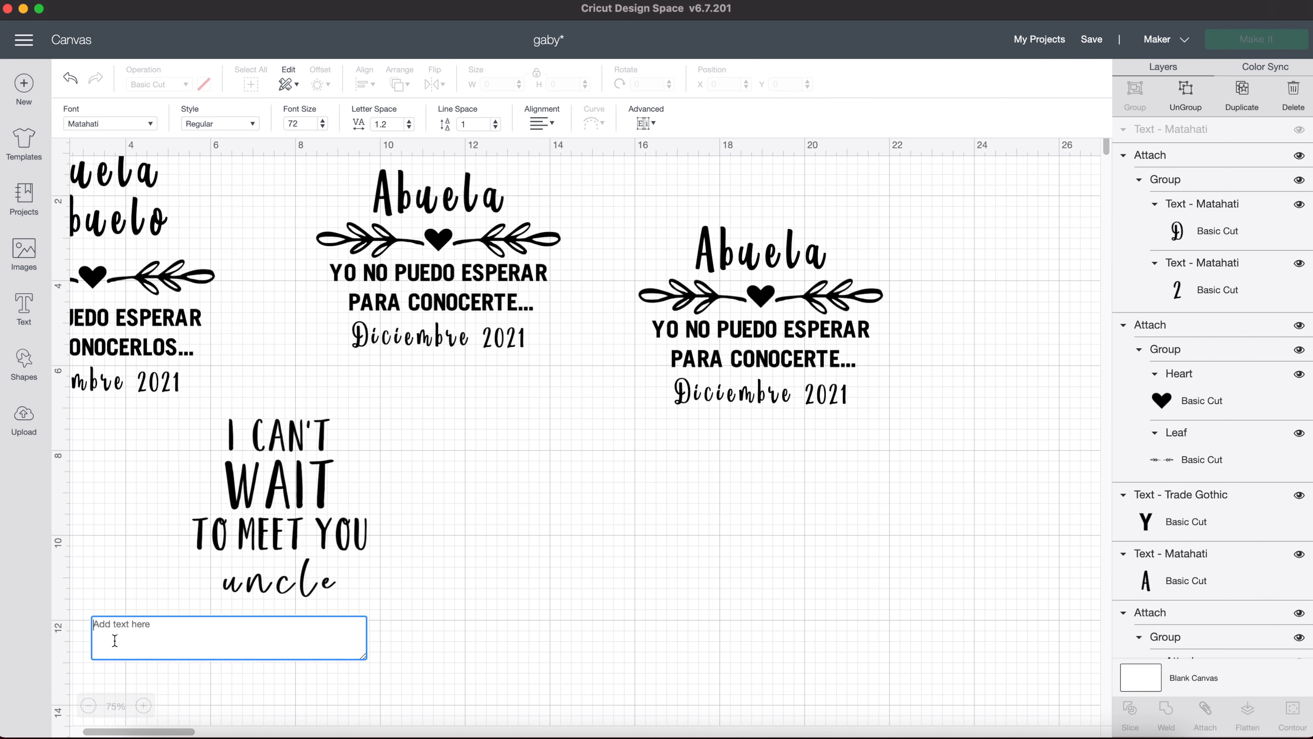
type("ABUELA")
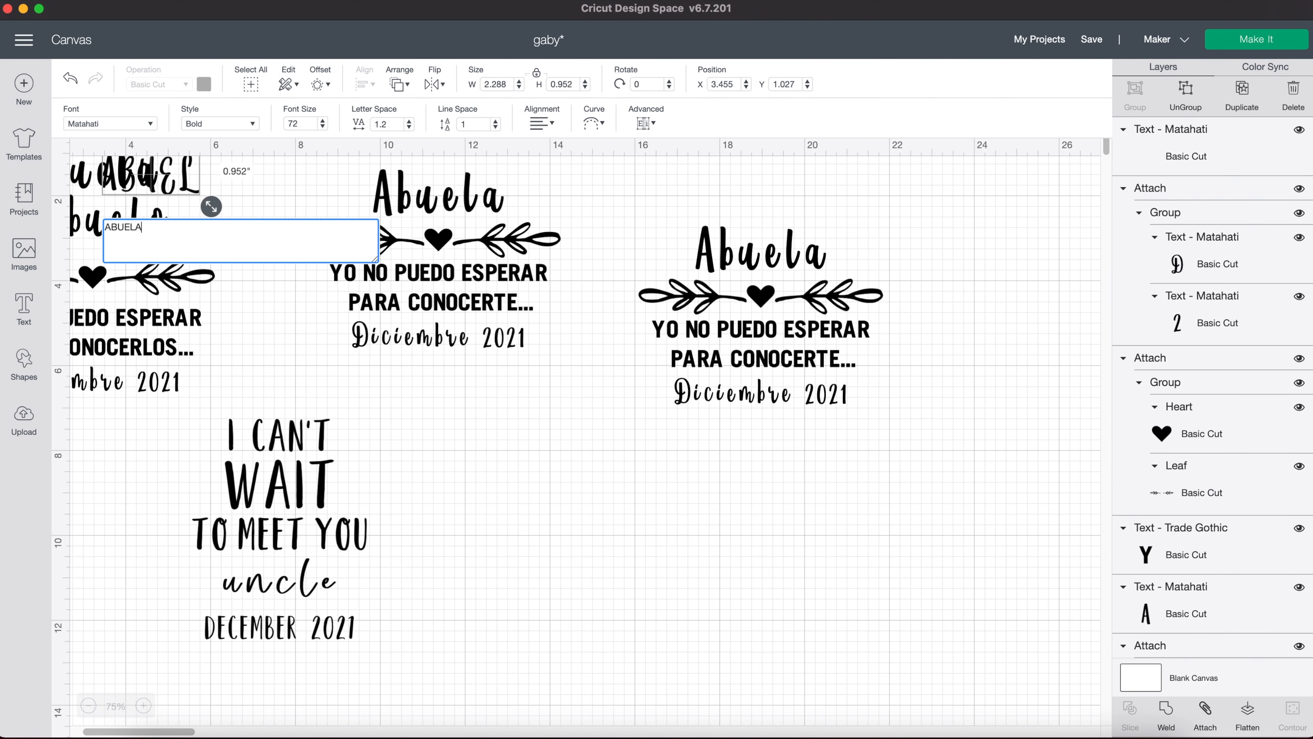
left_click(114, 632)
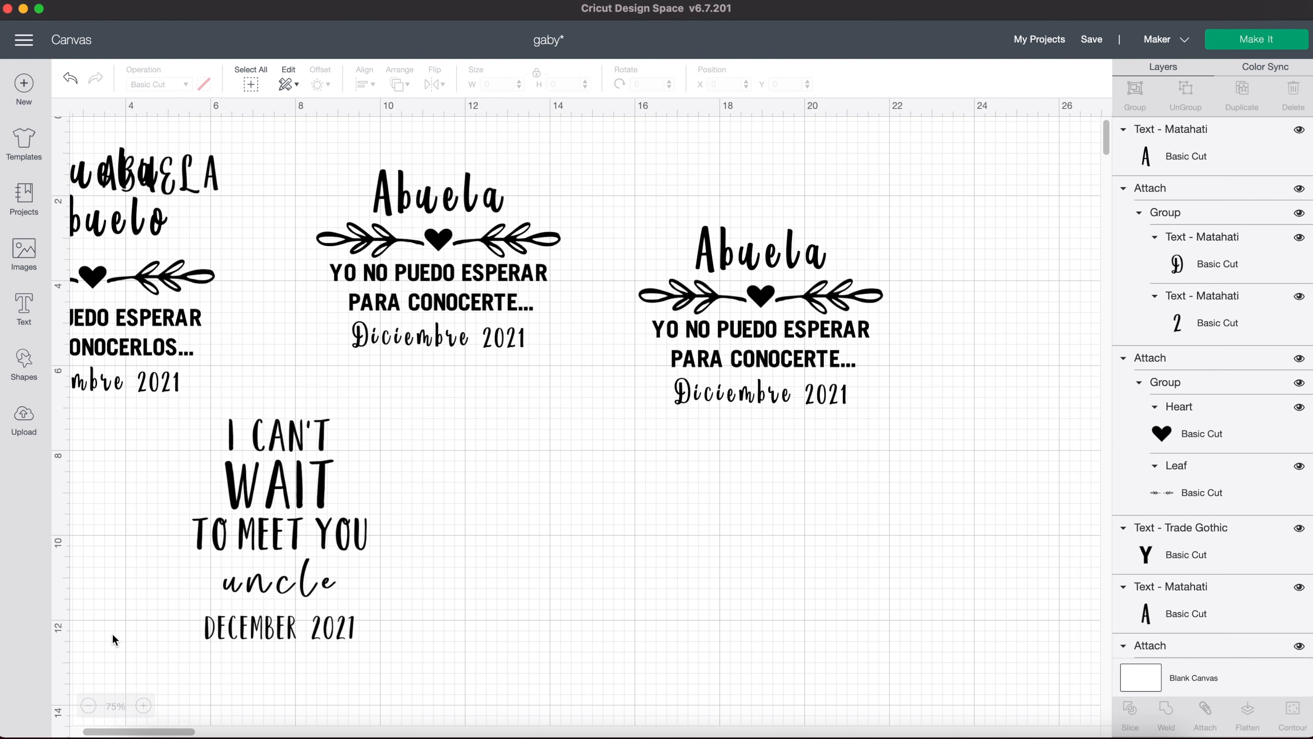
Move the new ABUELA text off the "Abuela y Abuelo" design to the empty area below the rightmost Abuela design.
scroll(111, 621, "left", 2)
scroll(112, 622, "down", 10)
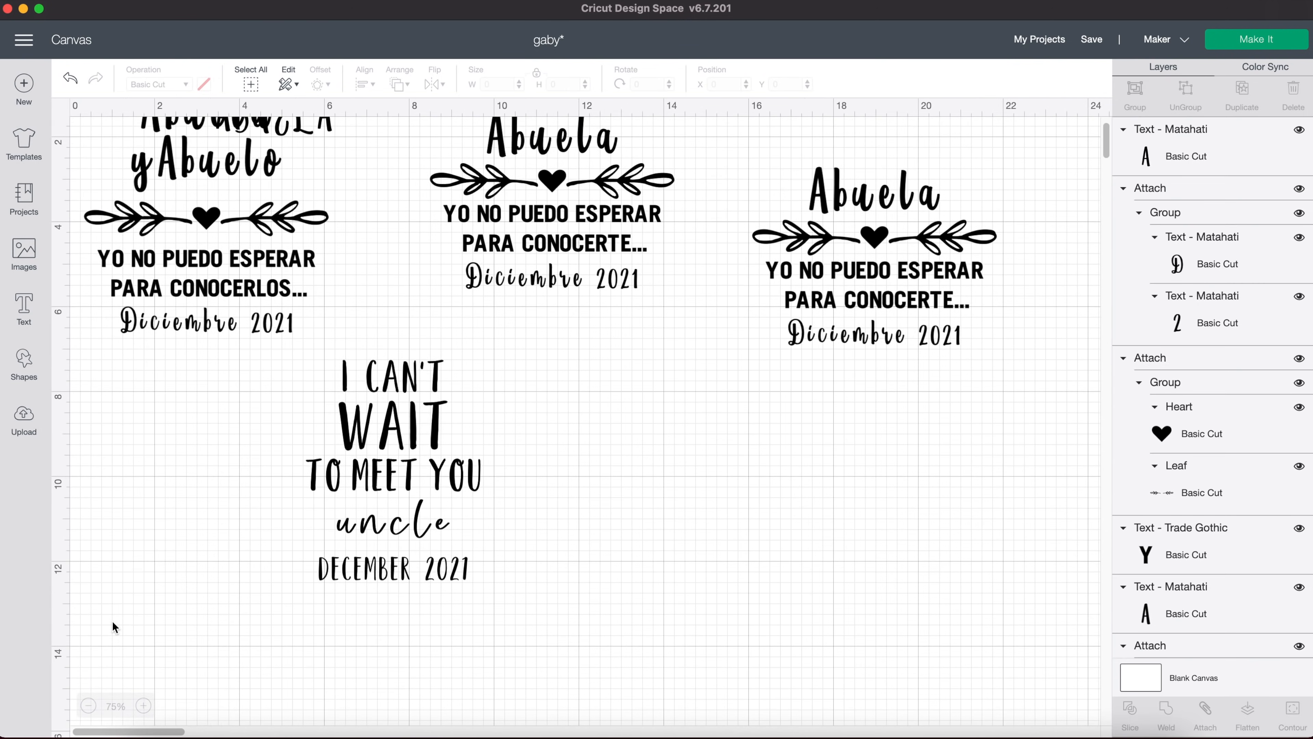
scroll(112, 621, "down", 5)
scroll(112, 621, "up", 16)
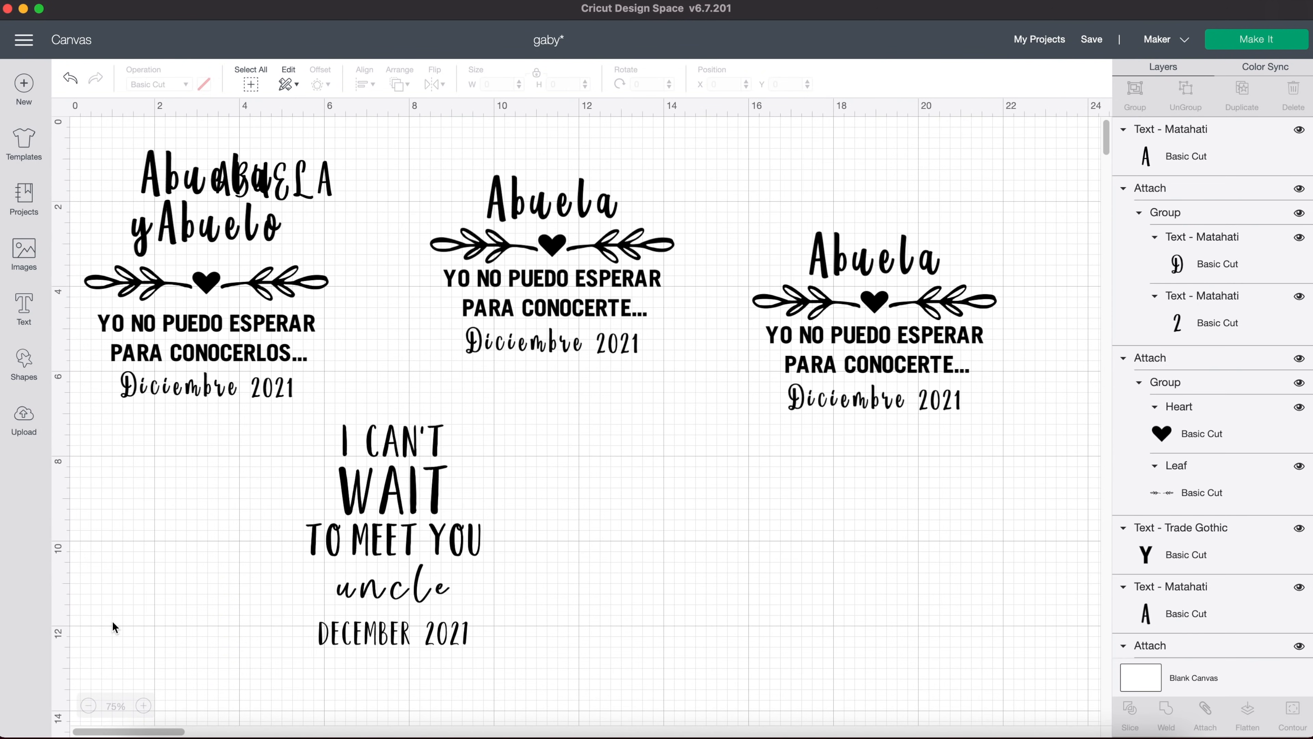
left_click_drag(244, 181, 745, 489)
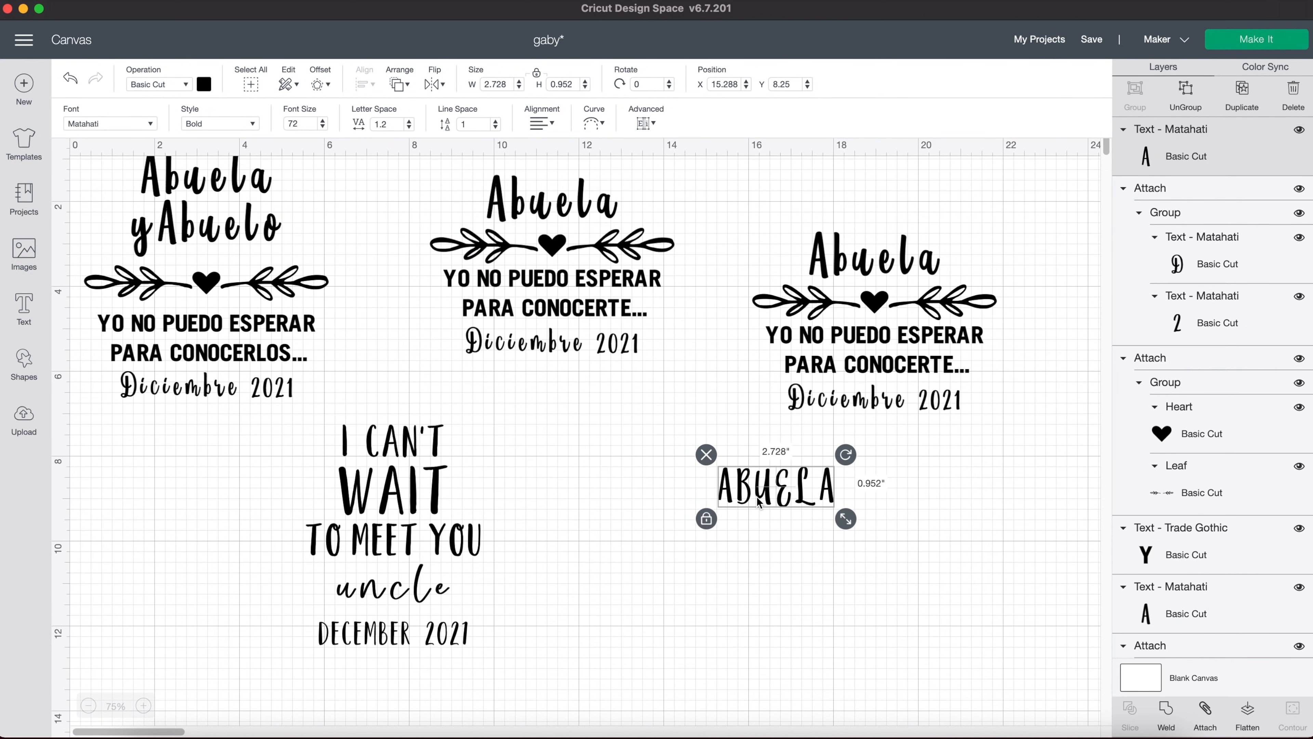
Open the font list for the ABUELA text and look through the available fonts.
left_click(107, 125)
scroll(646, 272, "down", 3)
scroll(782, 238, "down", 7)
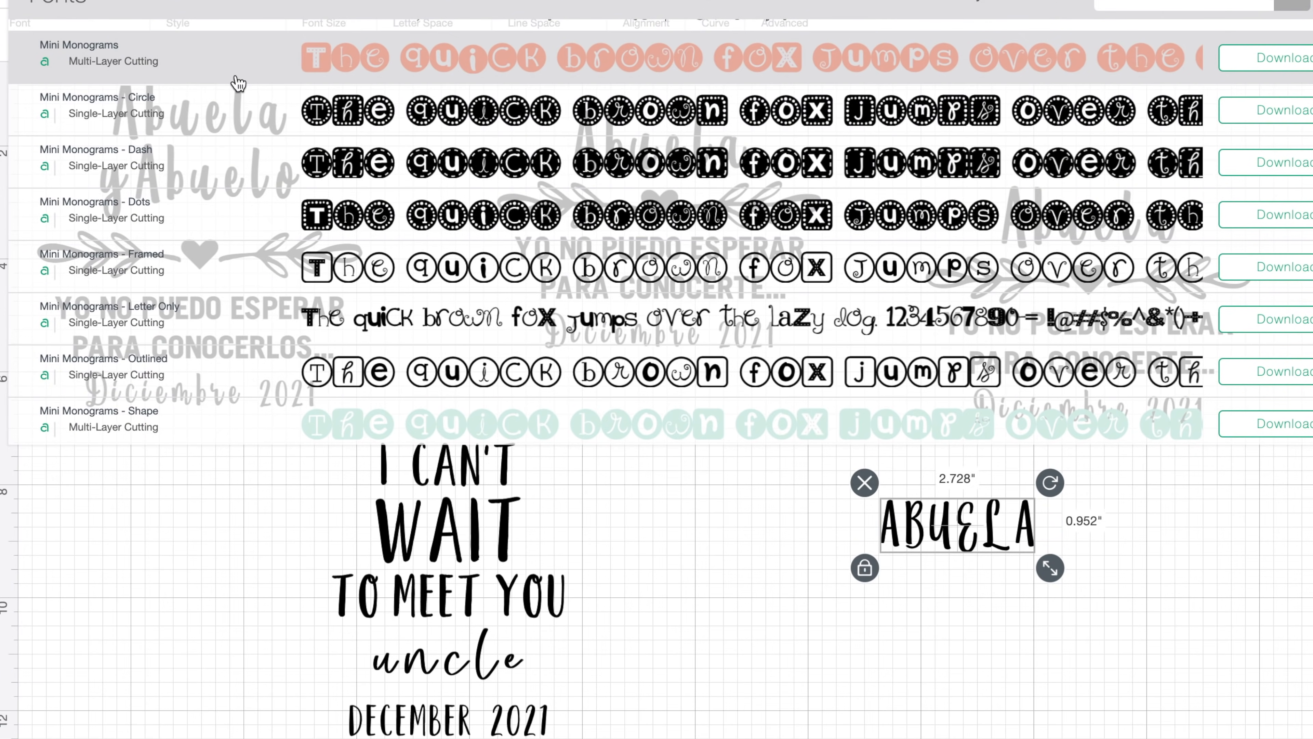
scroll(504, 311, "down", 4)
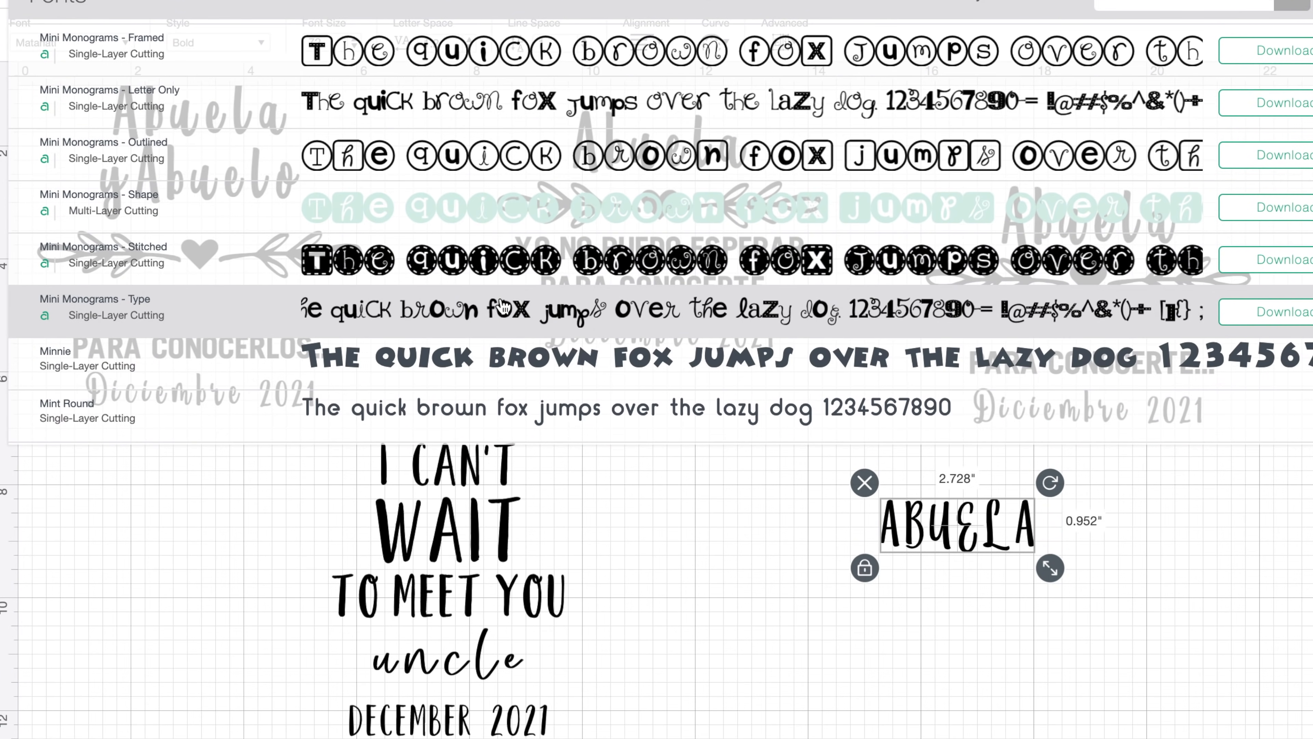
scroll(504, 308, "down", 8)
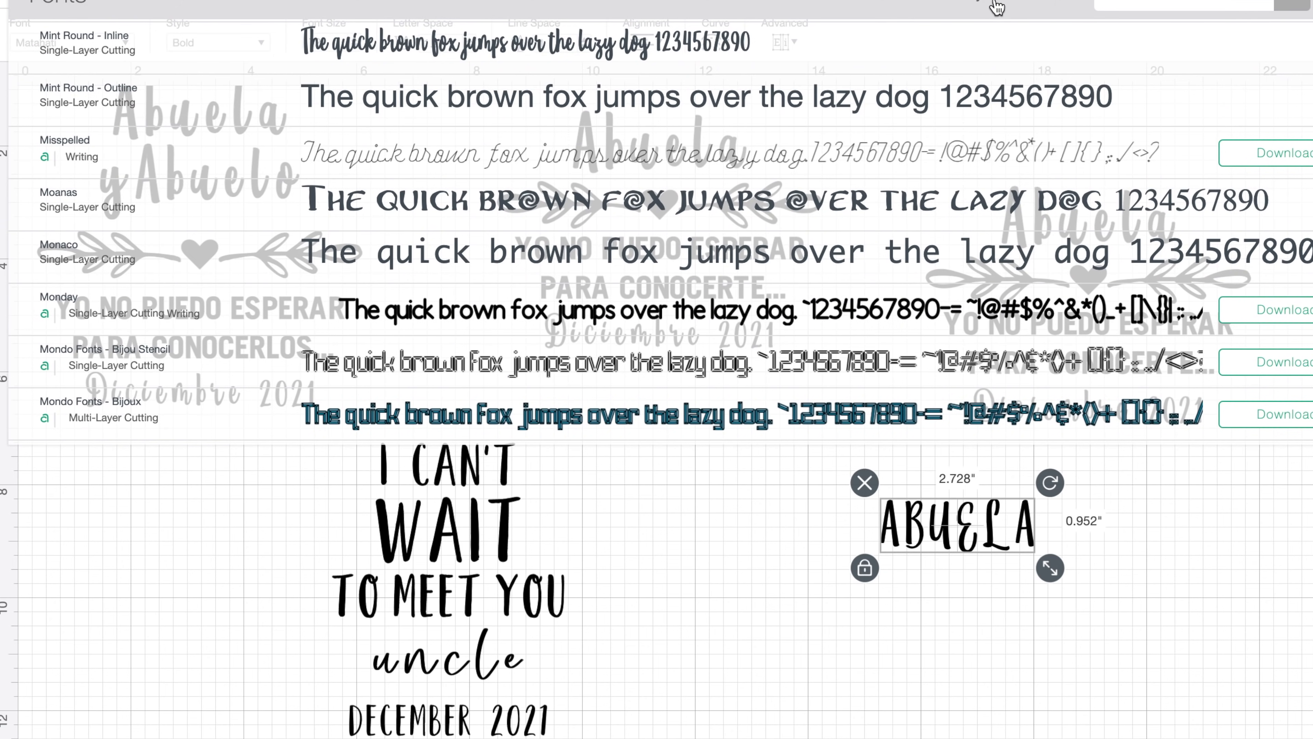
Limit the font list to system fonts and look through them.
left_click(997, 6)
scroll(949, 248, "down", 15)
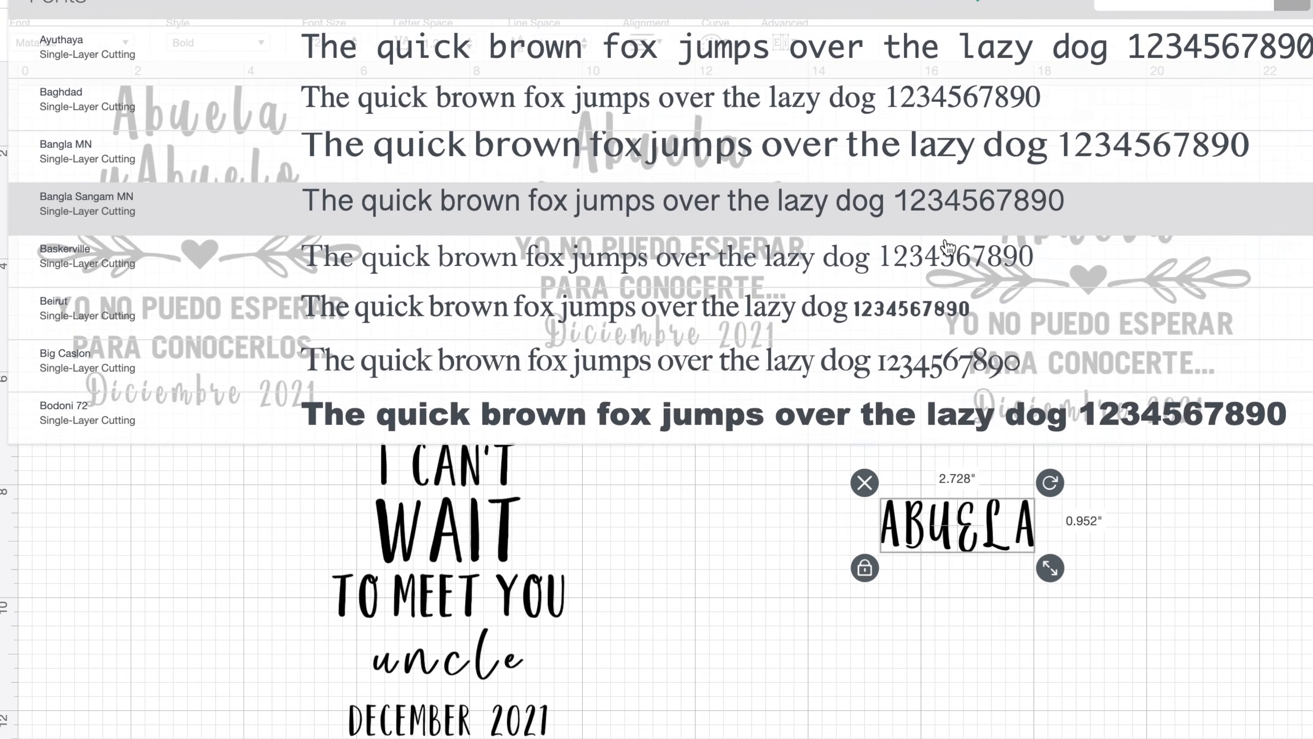
scroll(948, 248, "up", 10)
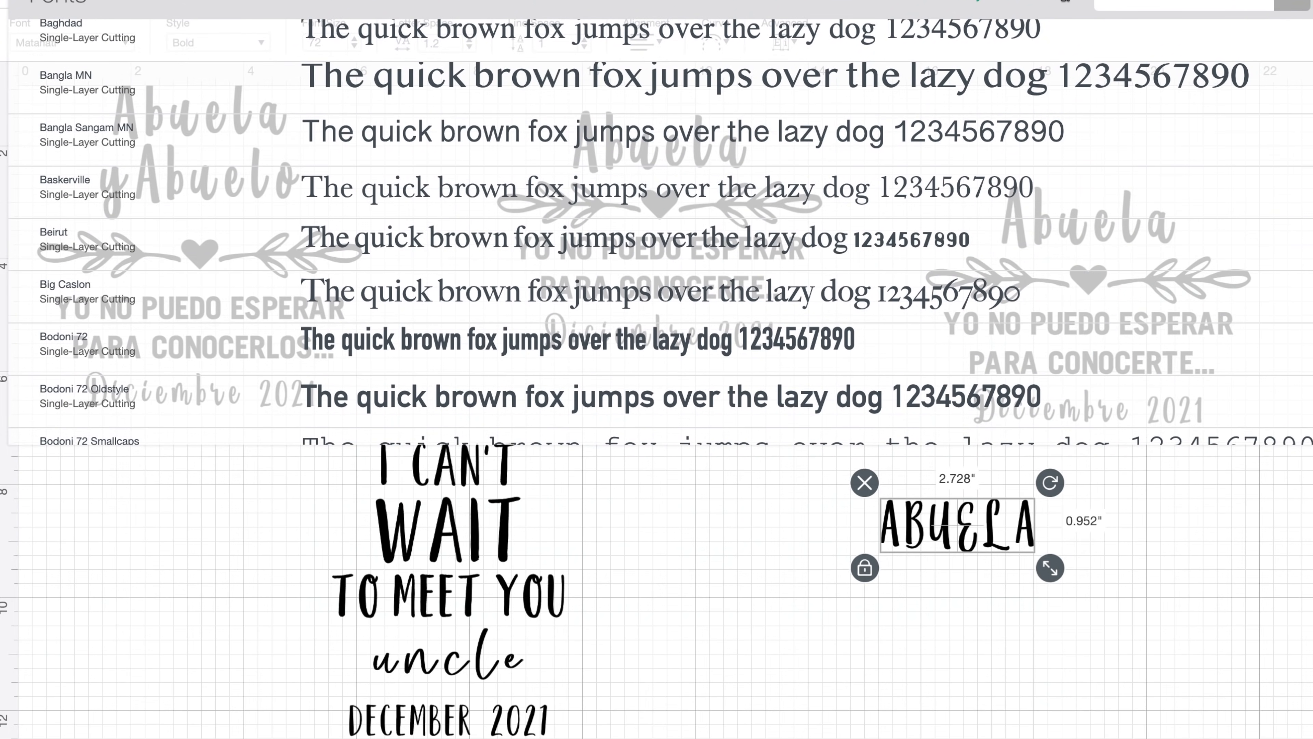
Switch the font list to Cricut fonts and look through their styles.
left_click(1061, 5)
scroll(1042, 114, "down", 7)
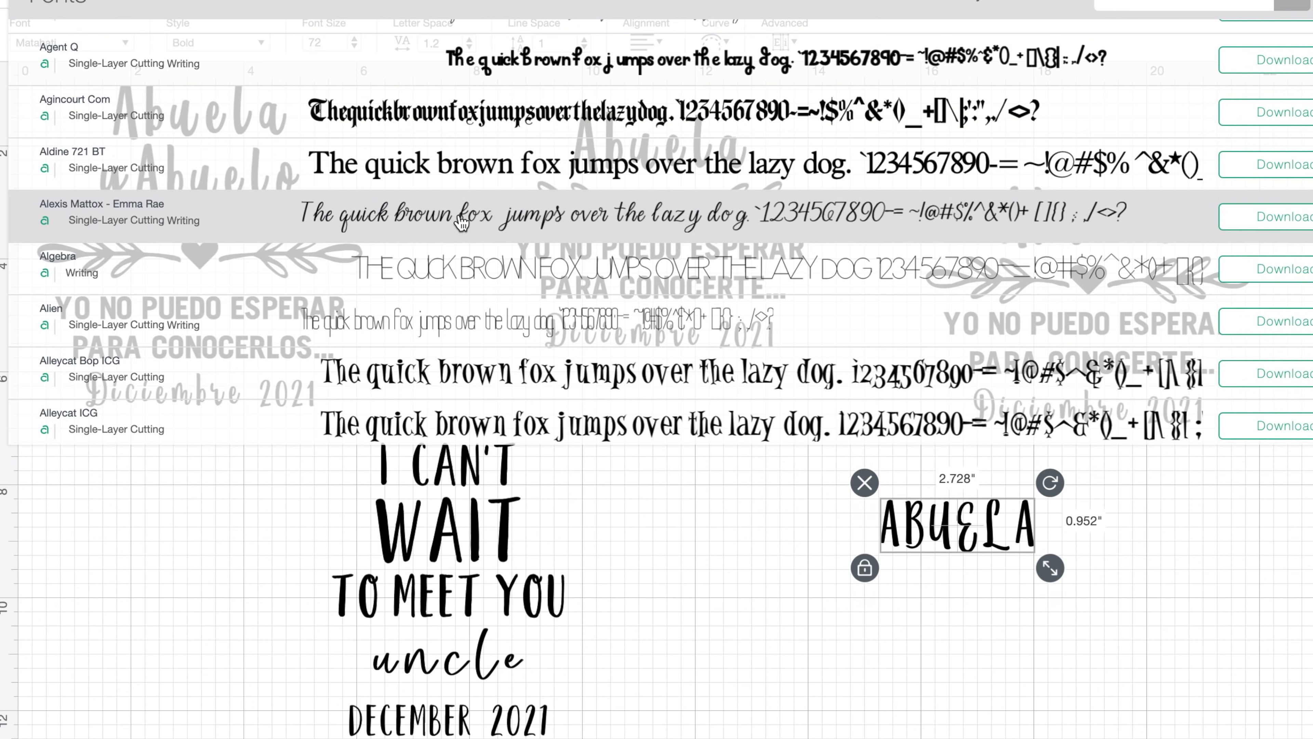
scroll(461, 223, "down", 2)
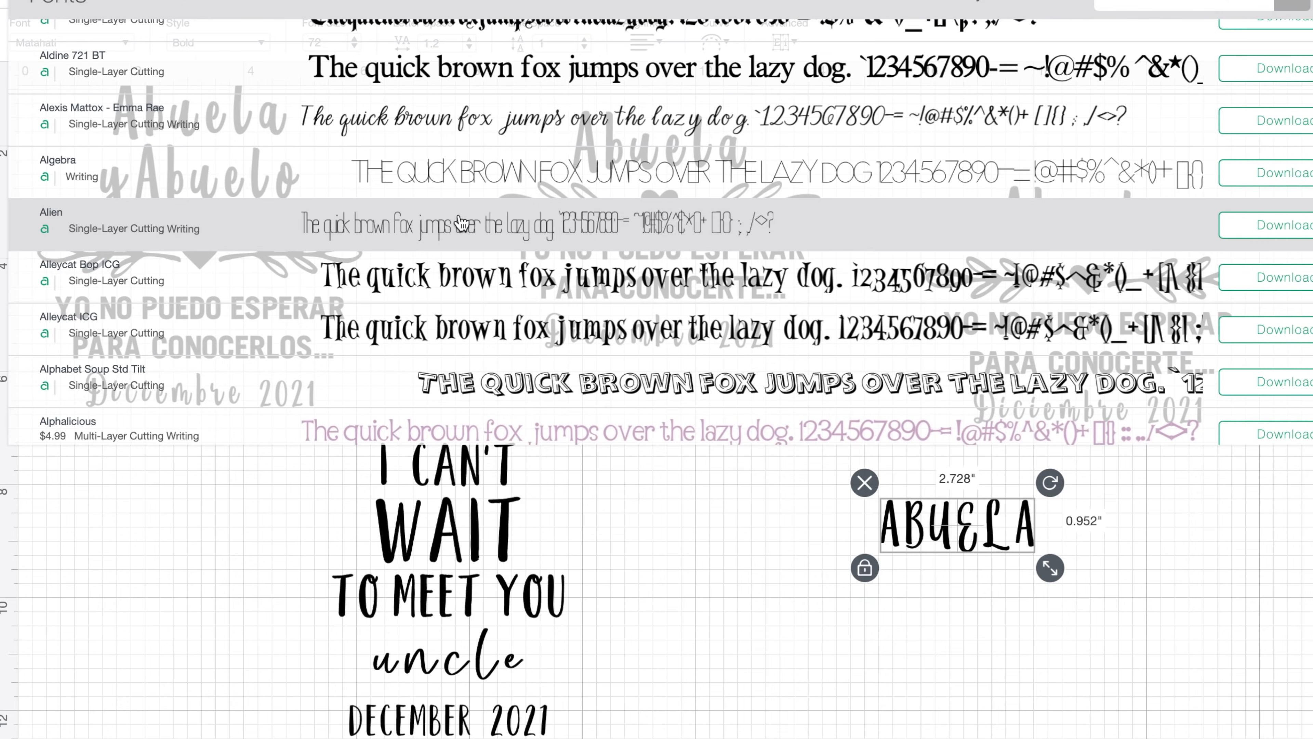
Look through the Cricut fonts and apply Makin' the Grade - Lockers to the ABUELA text.
scroll(462, 222, "down", 15)
scroll(461, 222, "down", 20)
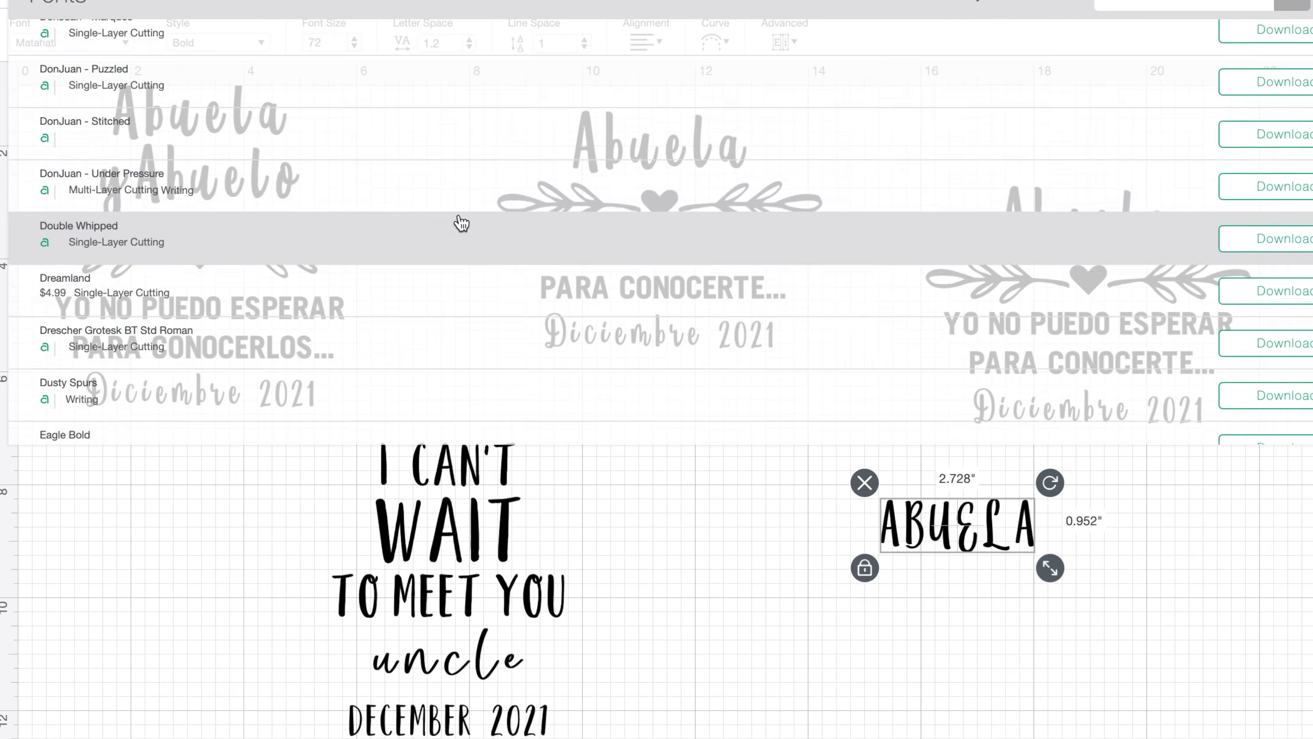
scroll(461, 222, "up", 15)
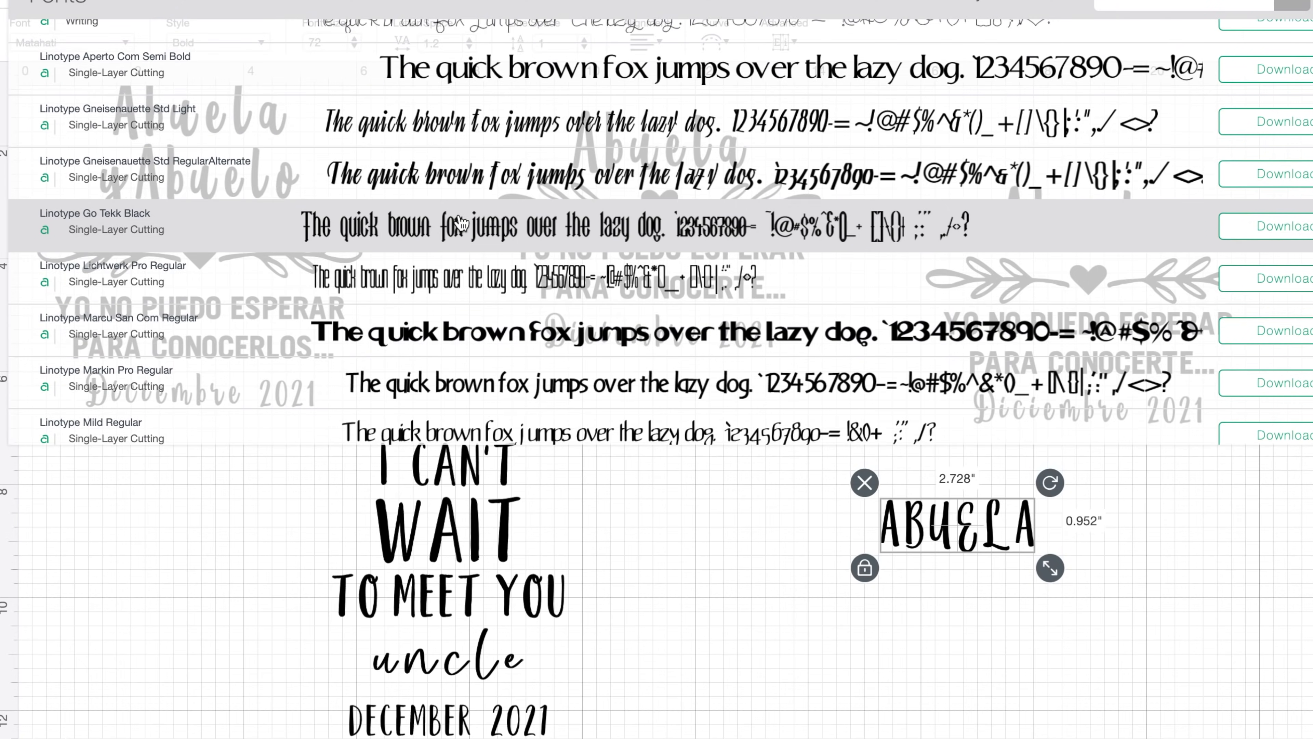
scroll(462, 223, "down", 15)
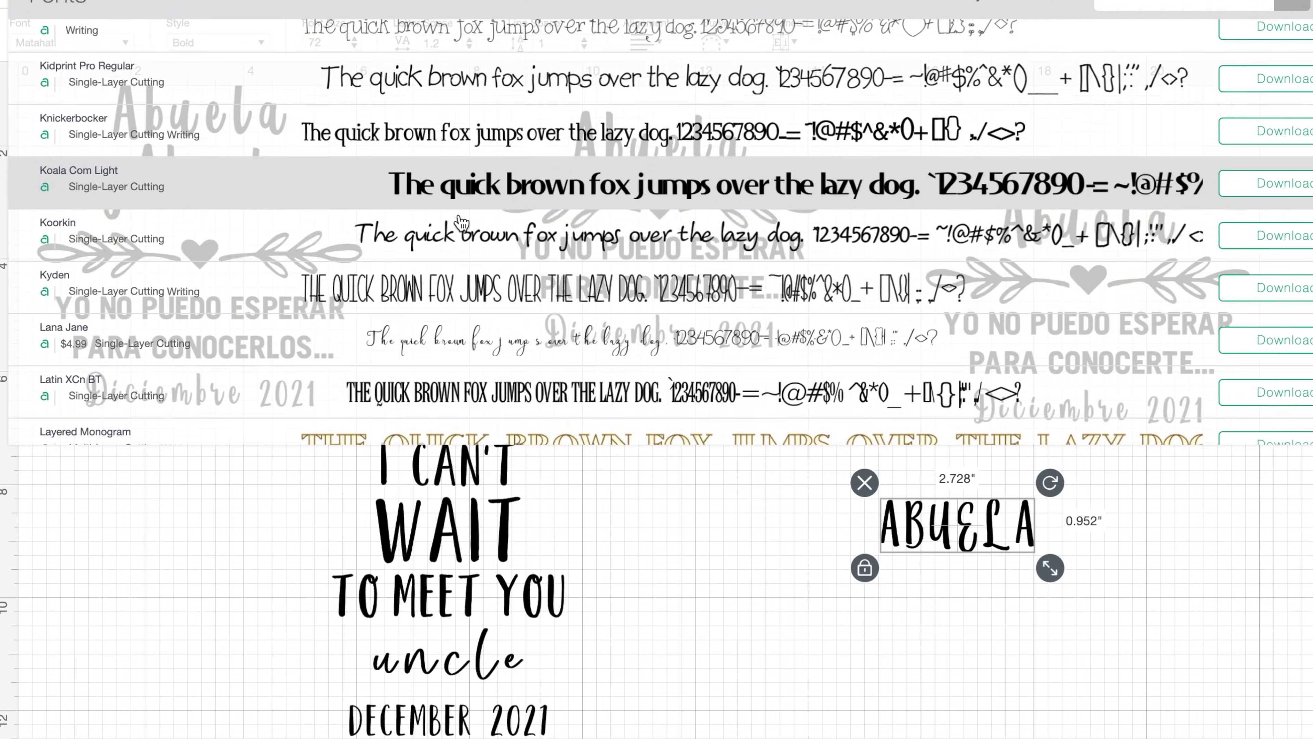
scroll(462, 223, "down", 10)
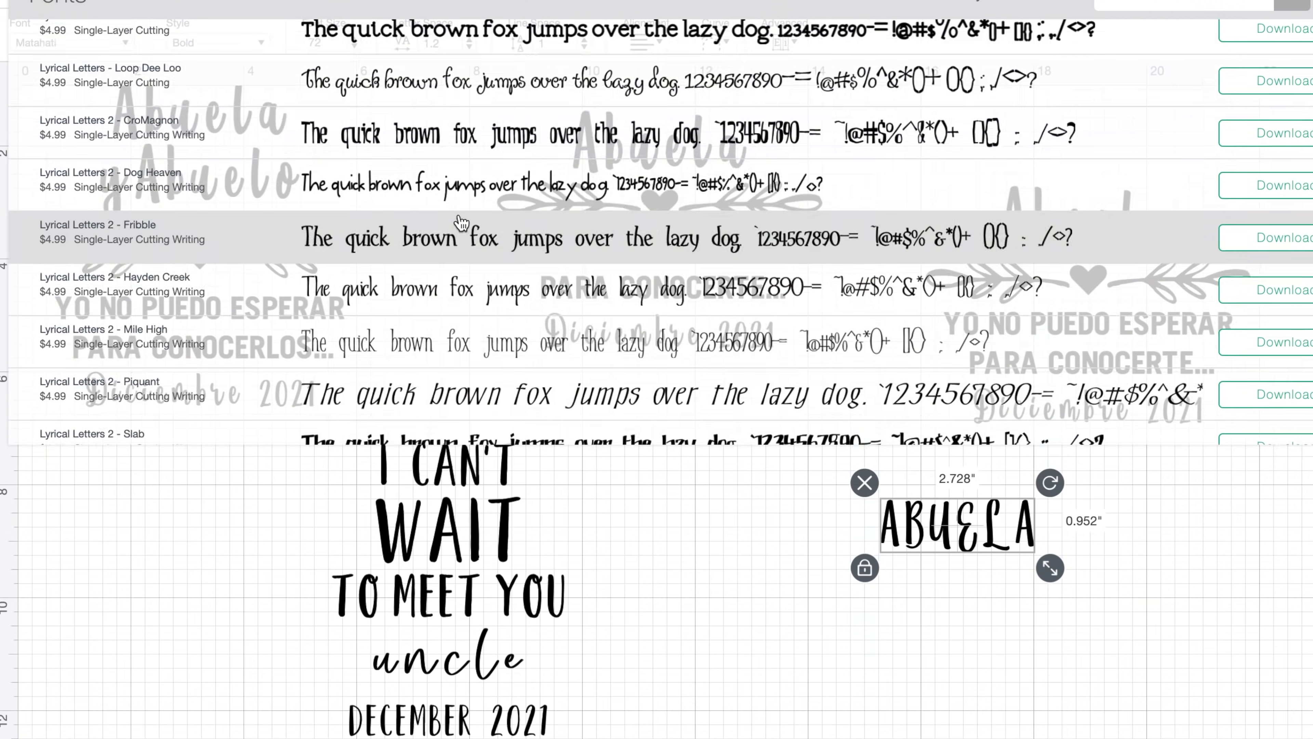
scroll(461, 222, "up", 5)
scroll(462, 222, "up", 1)
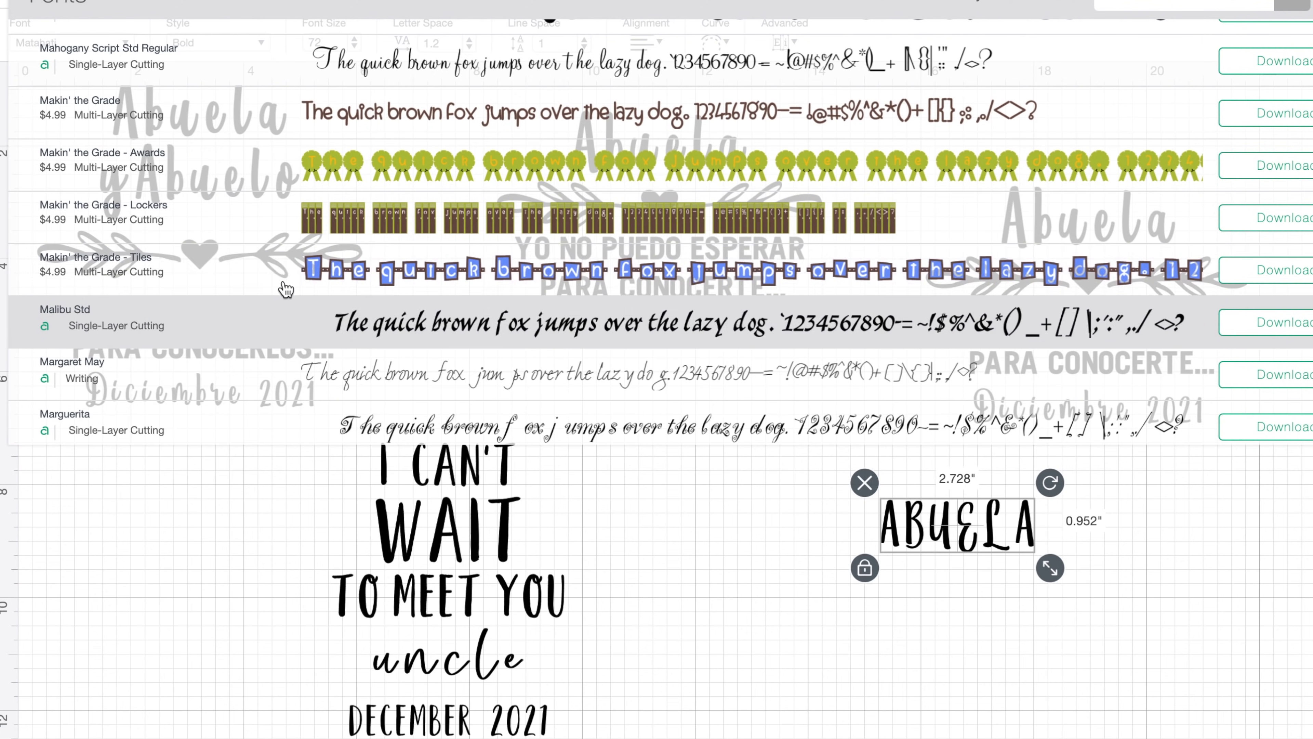
scroll(264, 303, "down", 4)
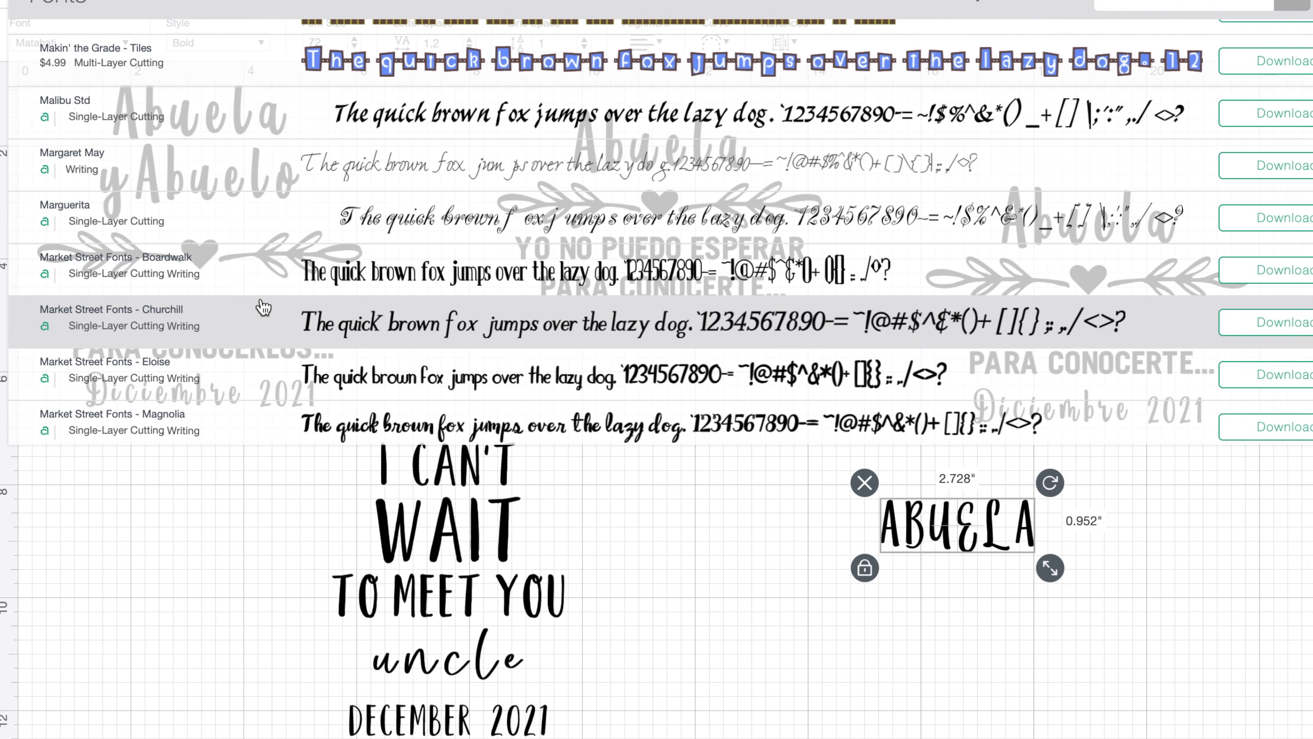
scroll(264, 308, "up", 4)
left_click(253, 204)
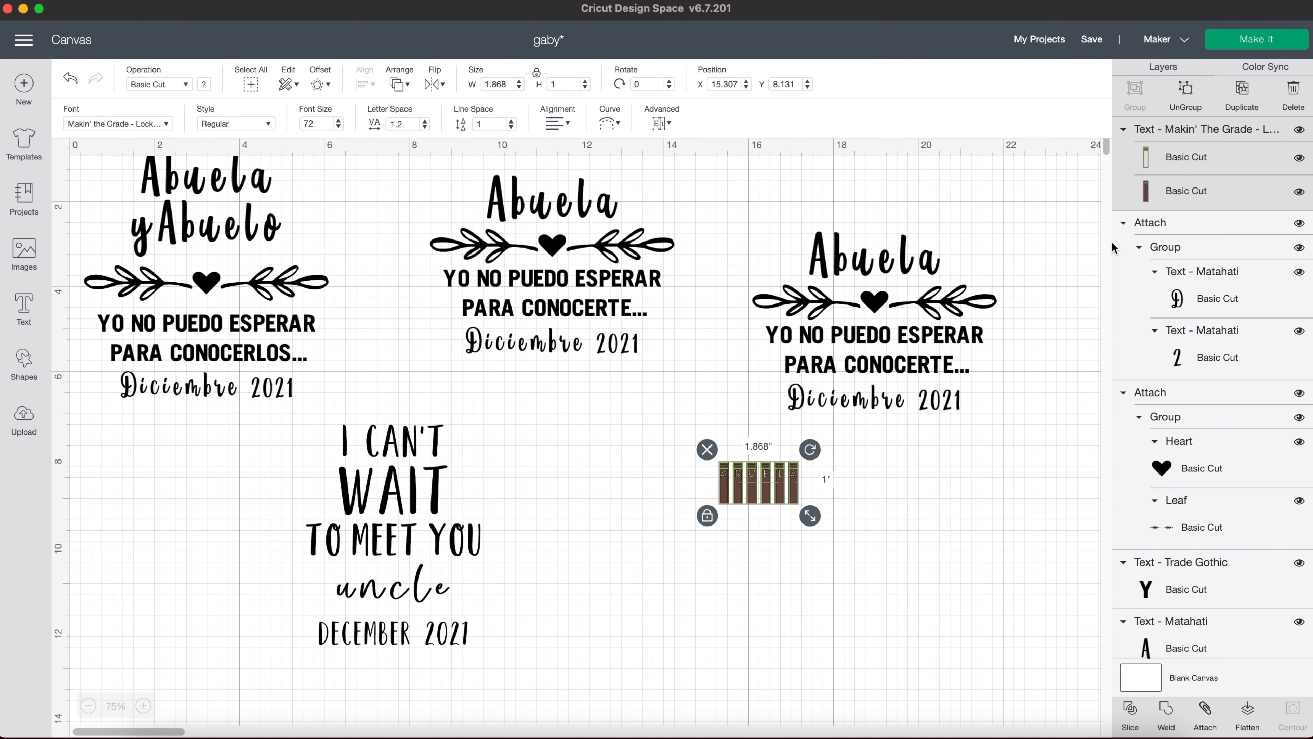
Preview the project's cutting mats, examine the green and black Basic Cut mats, and return to the canvas.
left_click(1237, 41)
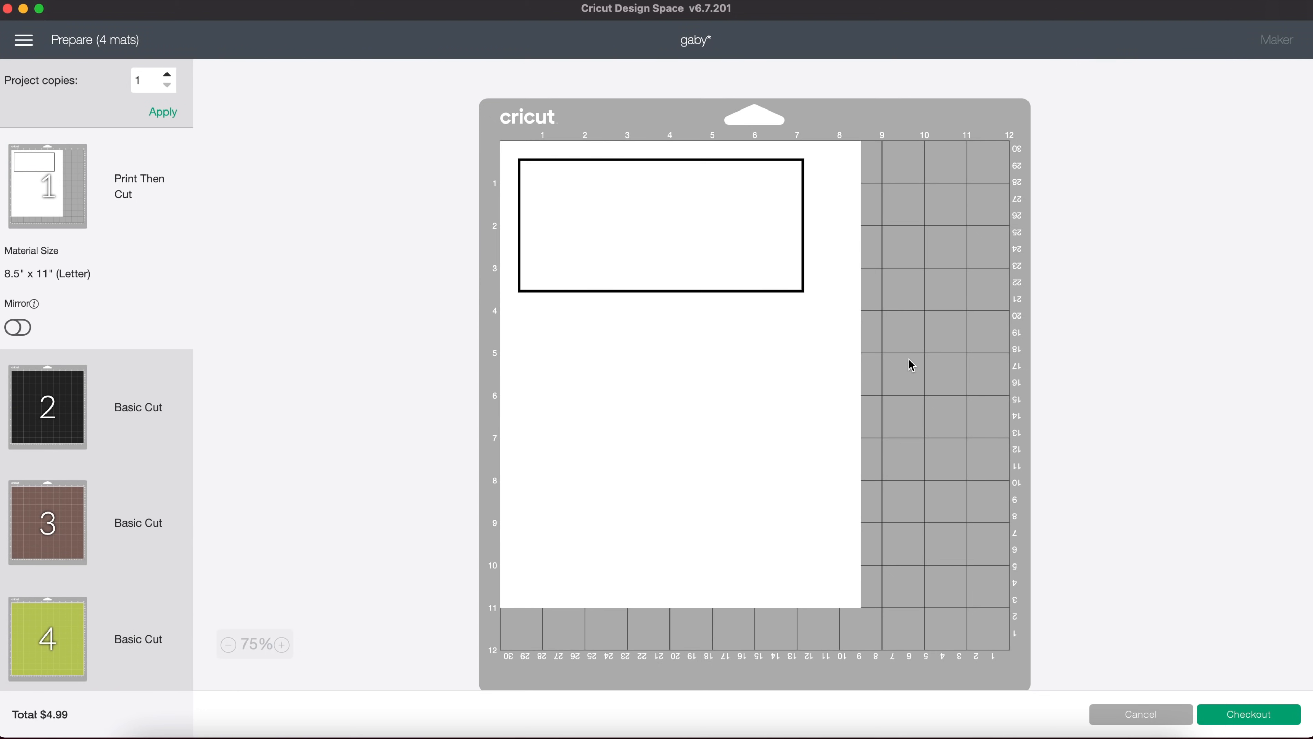
left_click(62, 636)
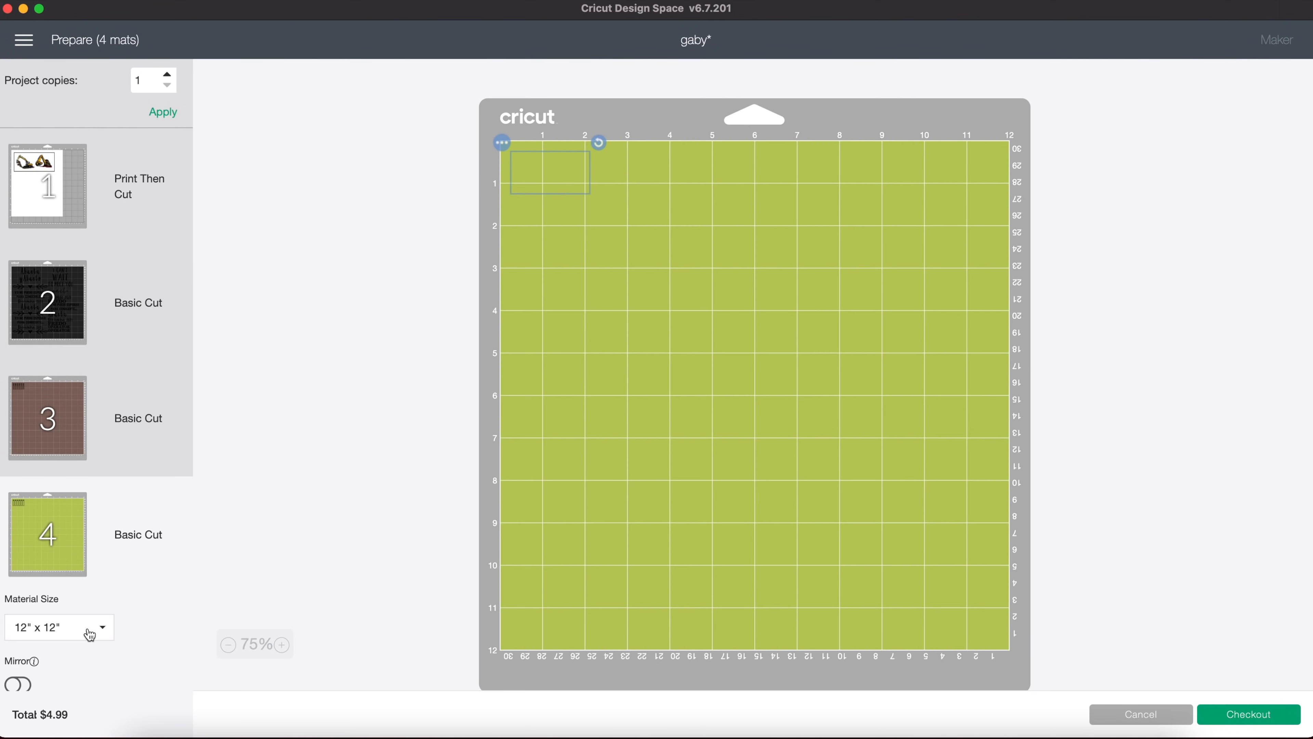
scroll(414, 385, "down", 3)
scroll(51, 609, "down", 1)
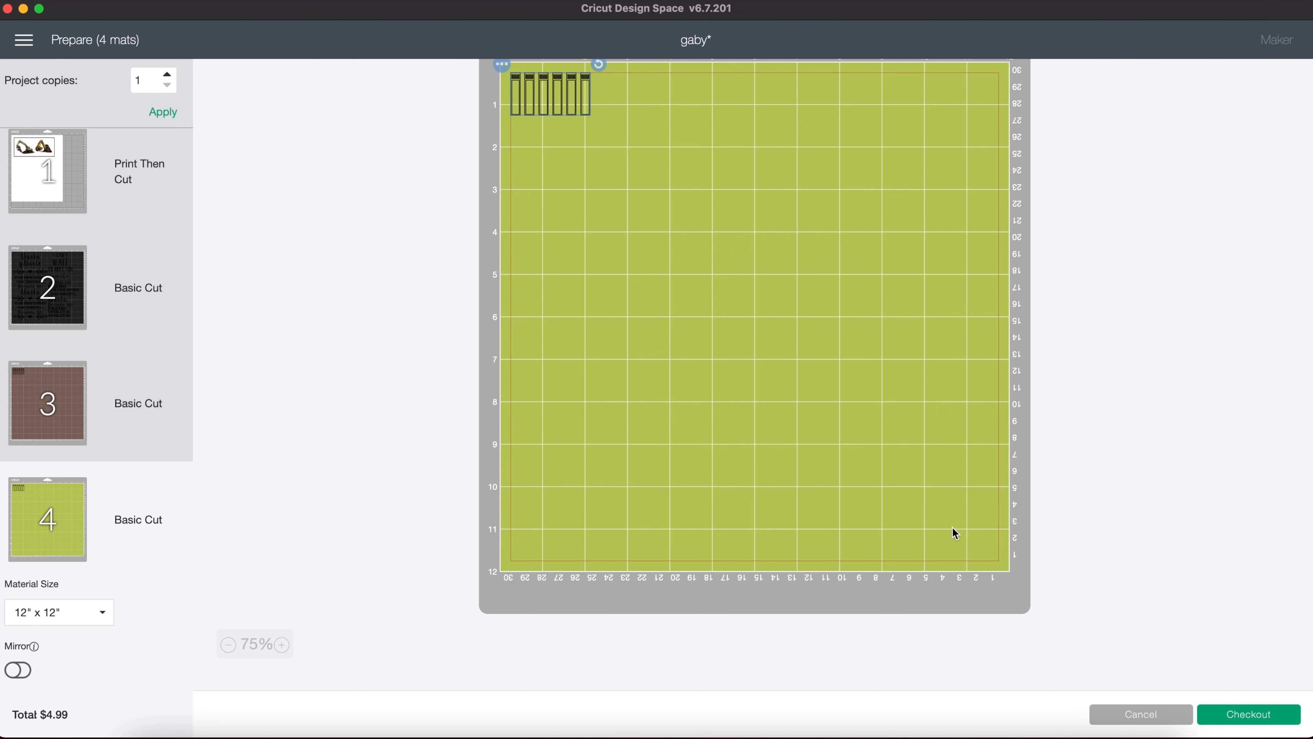
scroll(956, 529, "up", 2)
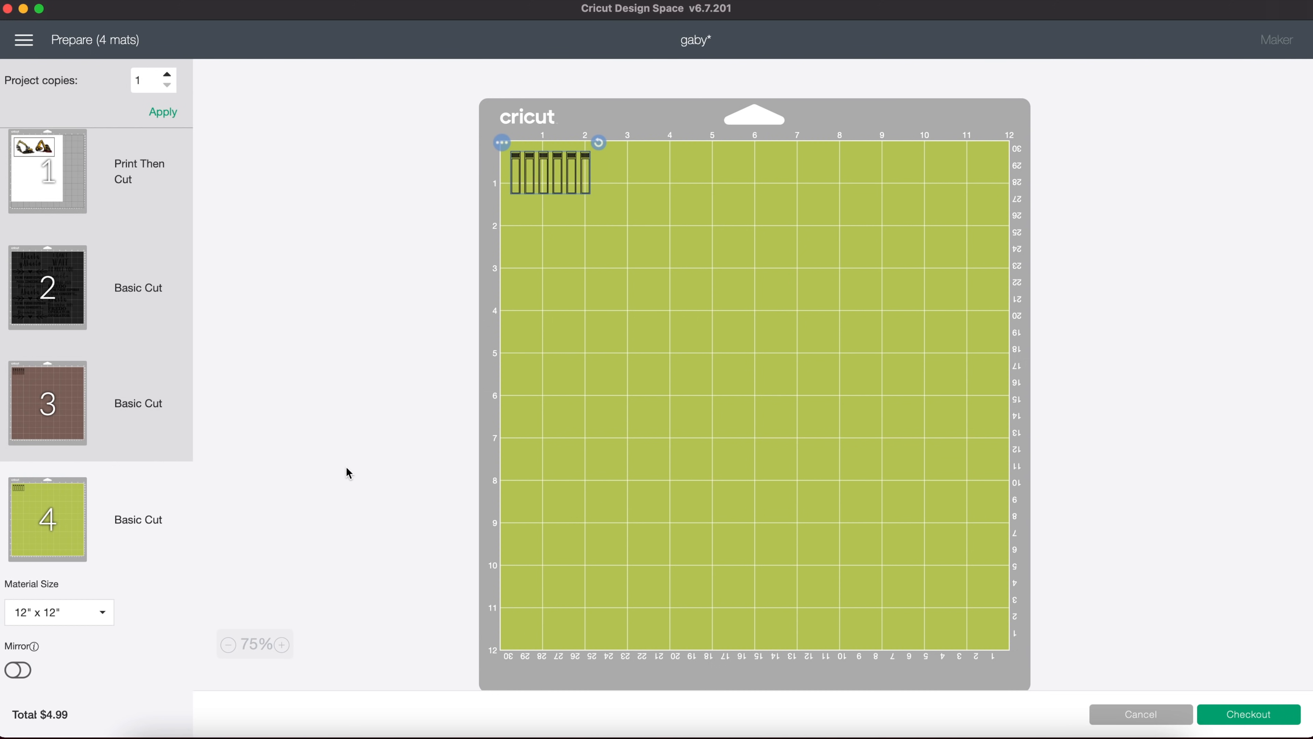
left_click(16, 429)
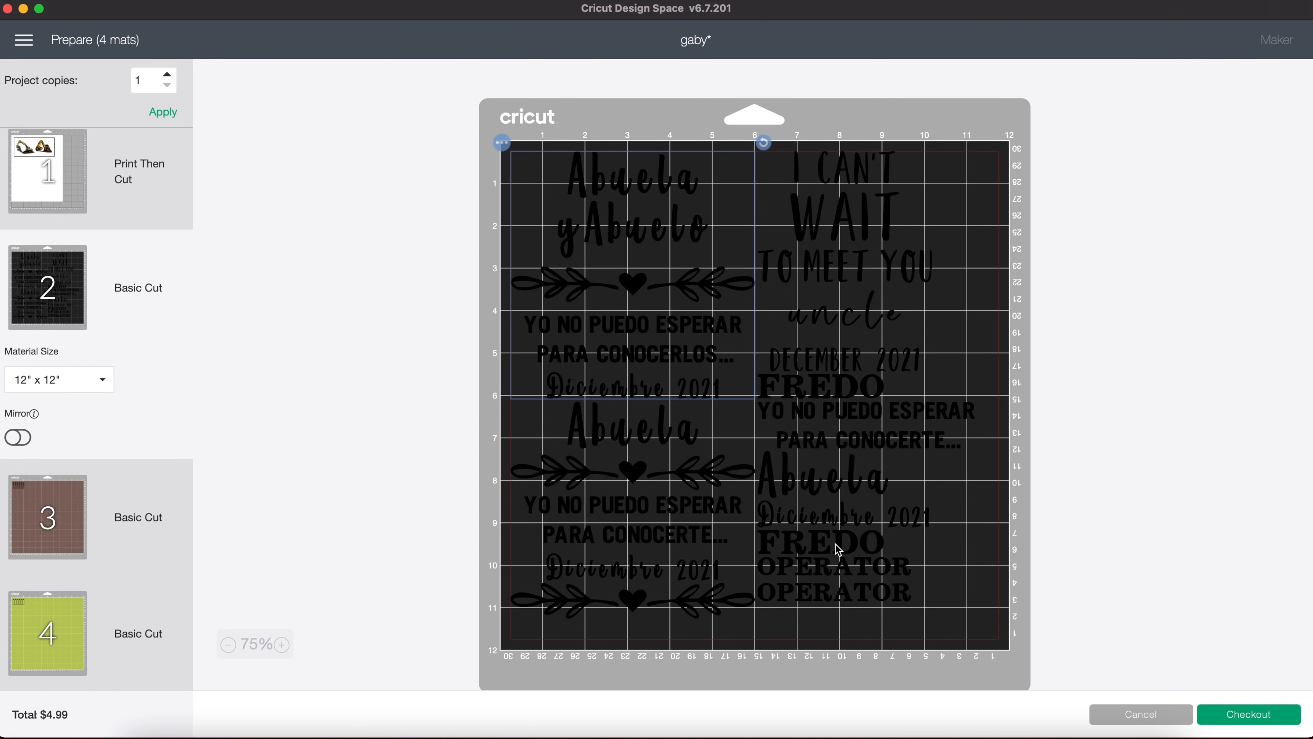
left_click(1127, 715)
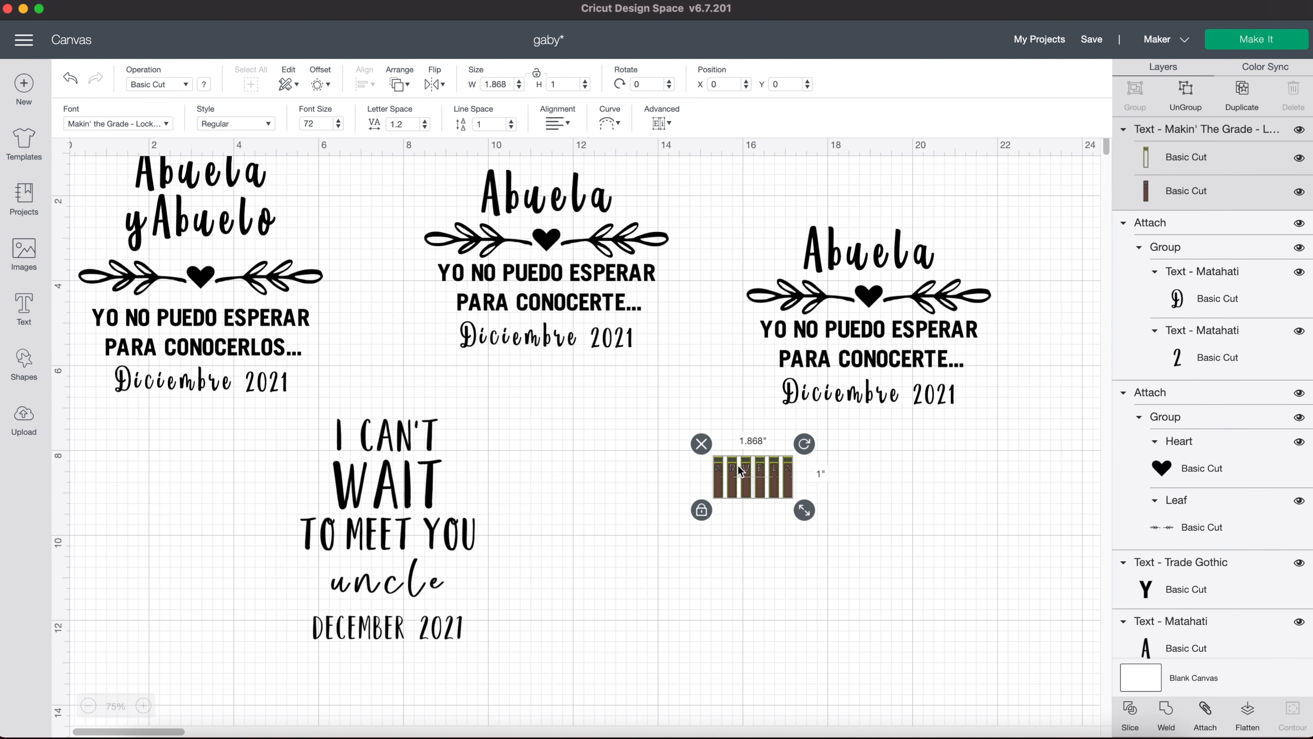
Delete the locker-style ABUELA text and move the rightmost design's heart-and-leaf divider into the empty area below the date.
key("Delete")
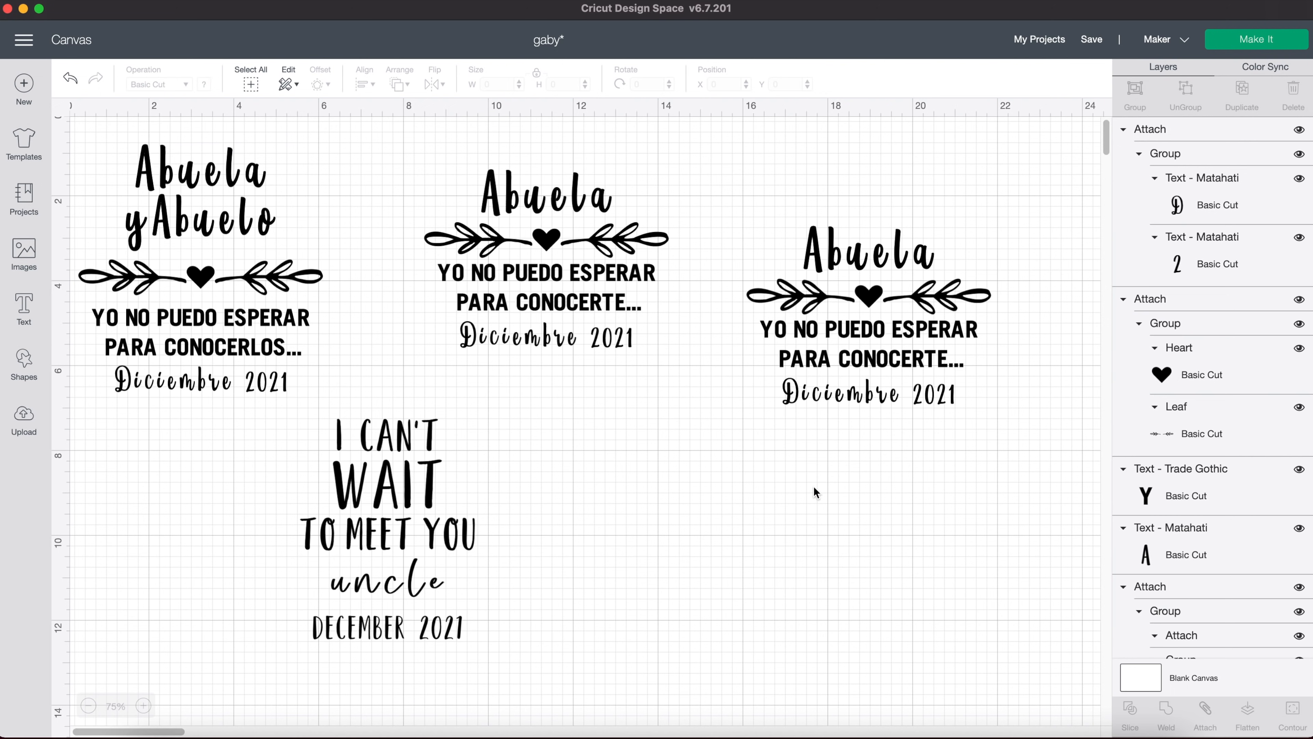
left_click(852, 304)
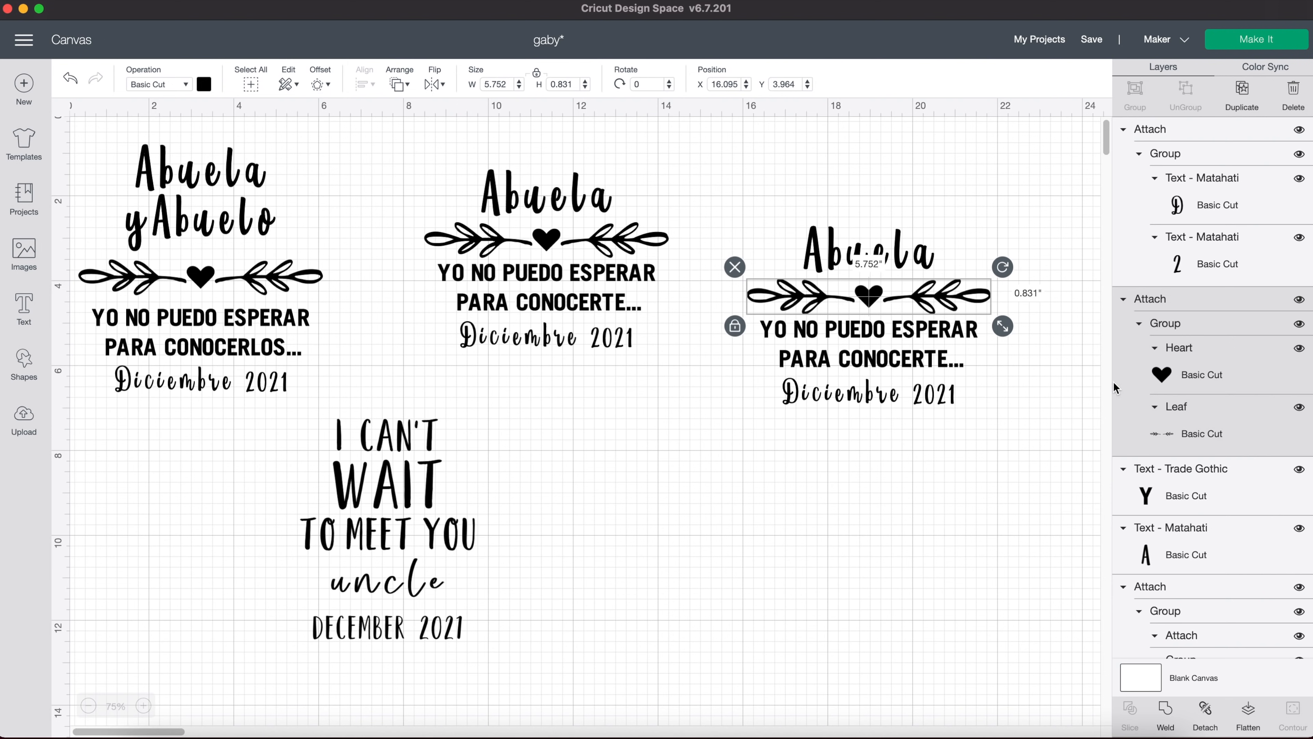
left_click_drag(882, 294, 858, 484)
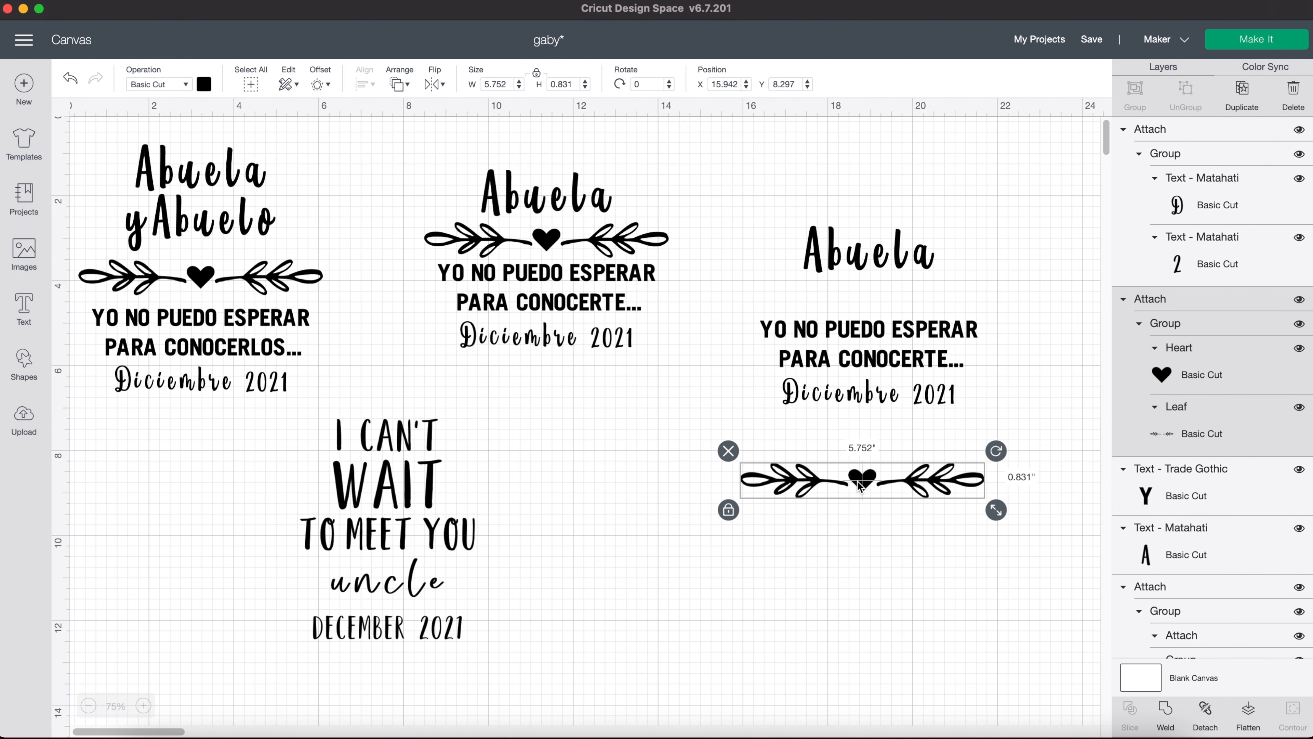
Detach and ungroup the heart-and-leaf divider, and move the leaf branches below the heart.
left_click(1206, 713)
left_click_drag(862, 494, 856, 463)
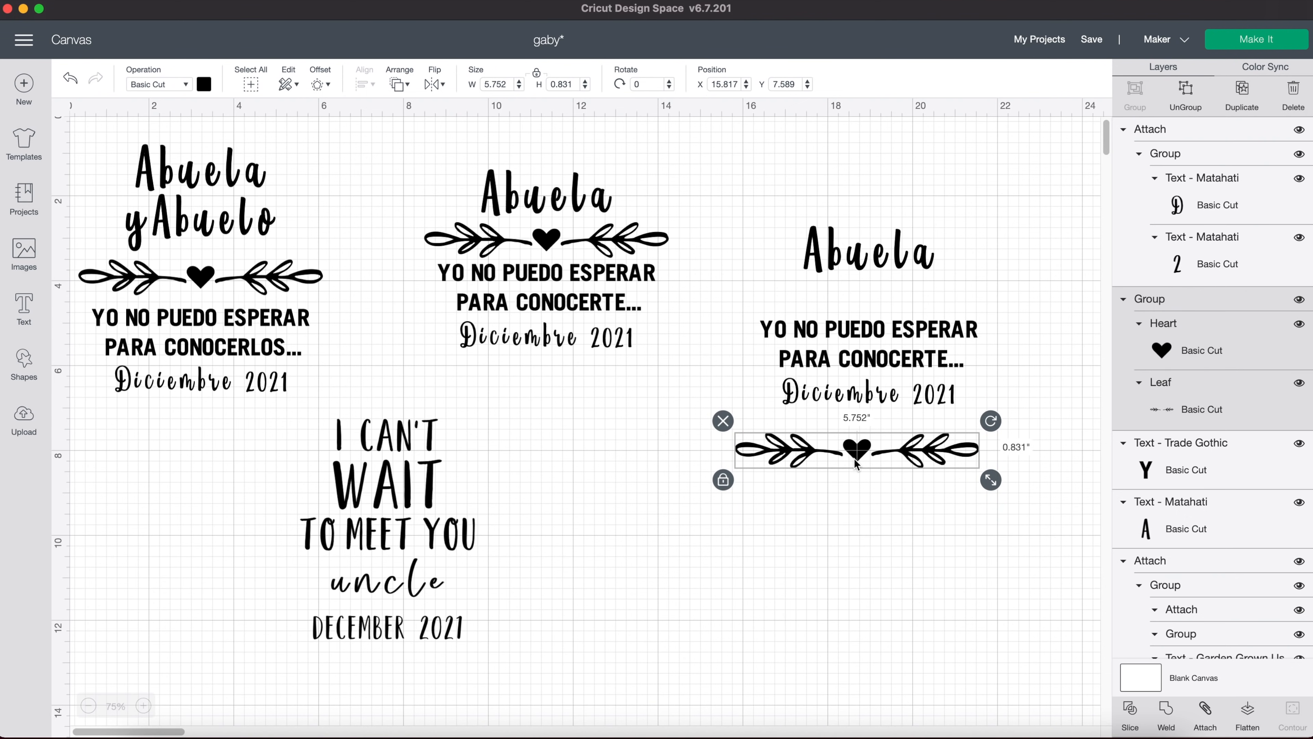
left_click(1186, 93)
left_click(841, 482)
left_click(808, 448)
left_click_drag(809, 449, 809, 521)
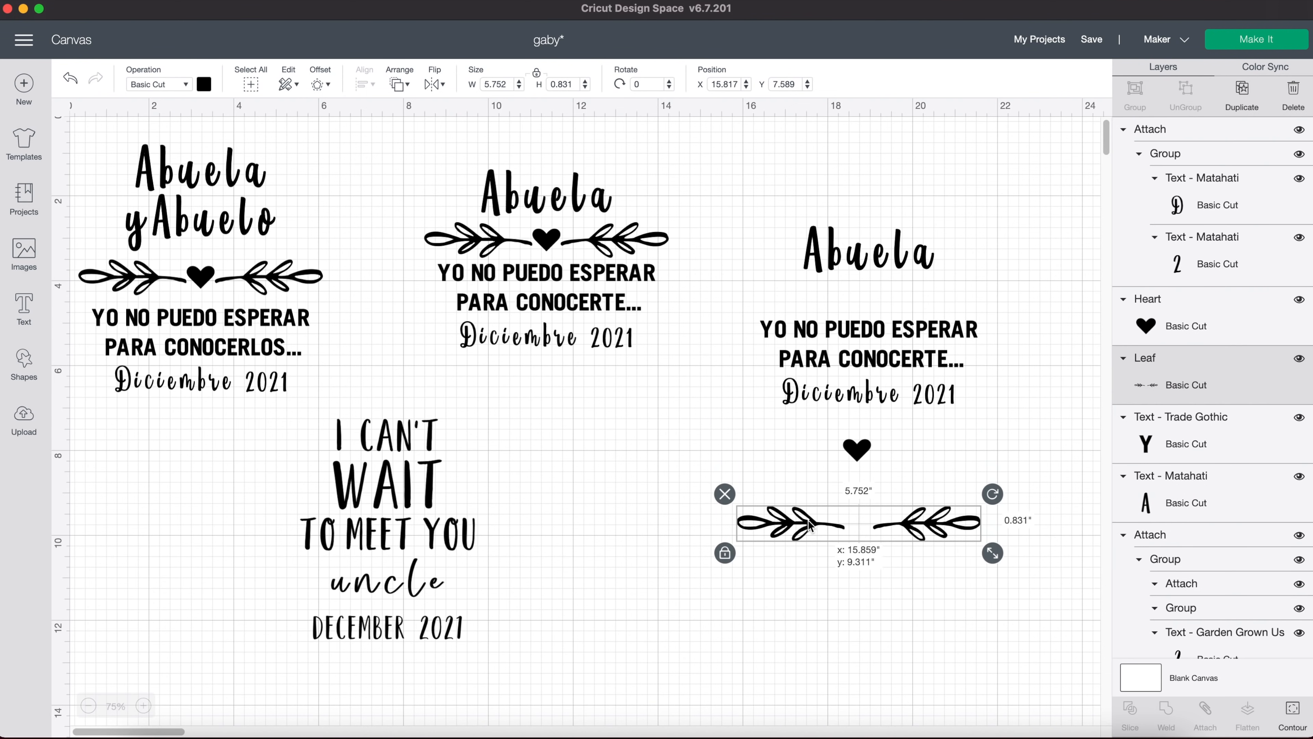
Move the heart down into the gap between the two leaf branches.
left_click(855, 450)
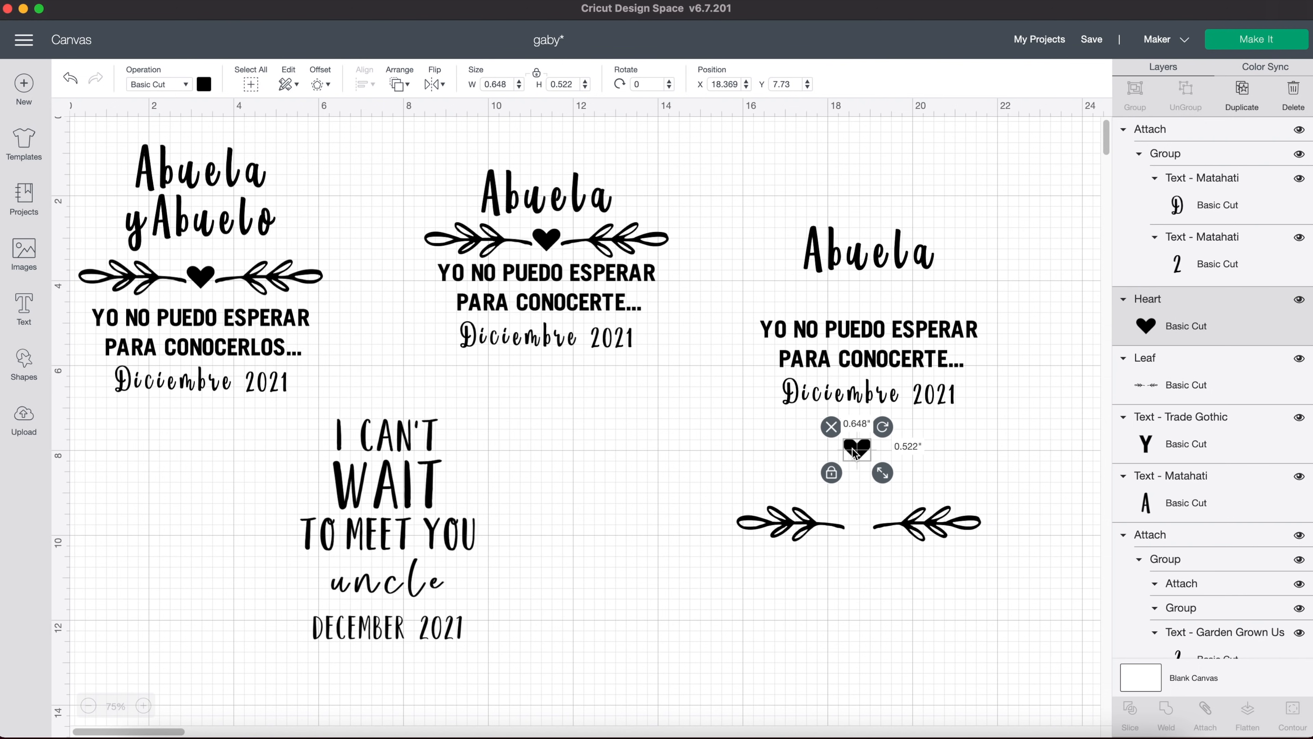
left_click_drag(852, 453, 863, 530)
left_click(904, 570)
left_click(945, 564)
Group and attach the heart and leaf branches, and move this divider above the rightmost design's Abuela text.
left_click_drag(945, 564, 817, 504)
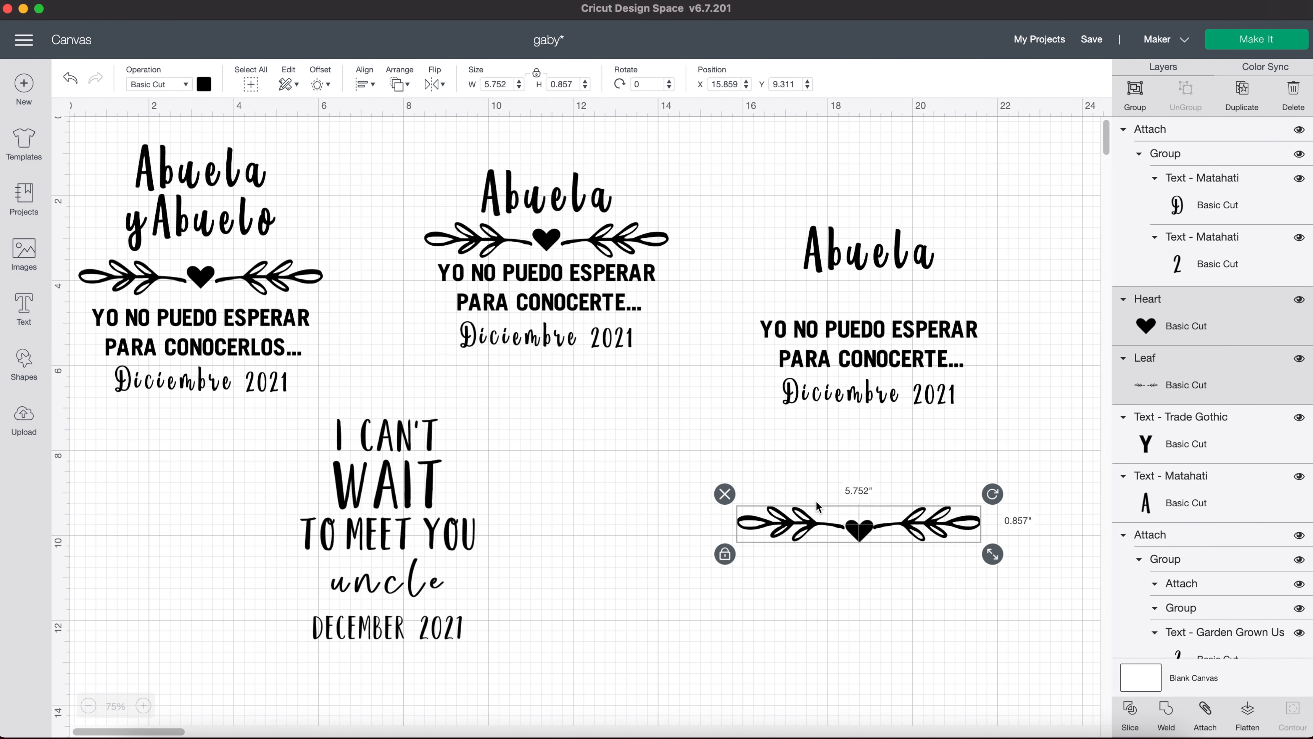
left_click(1138, 88)
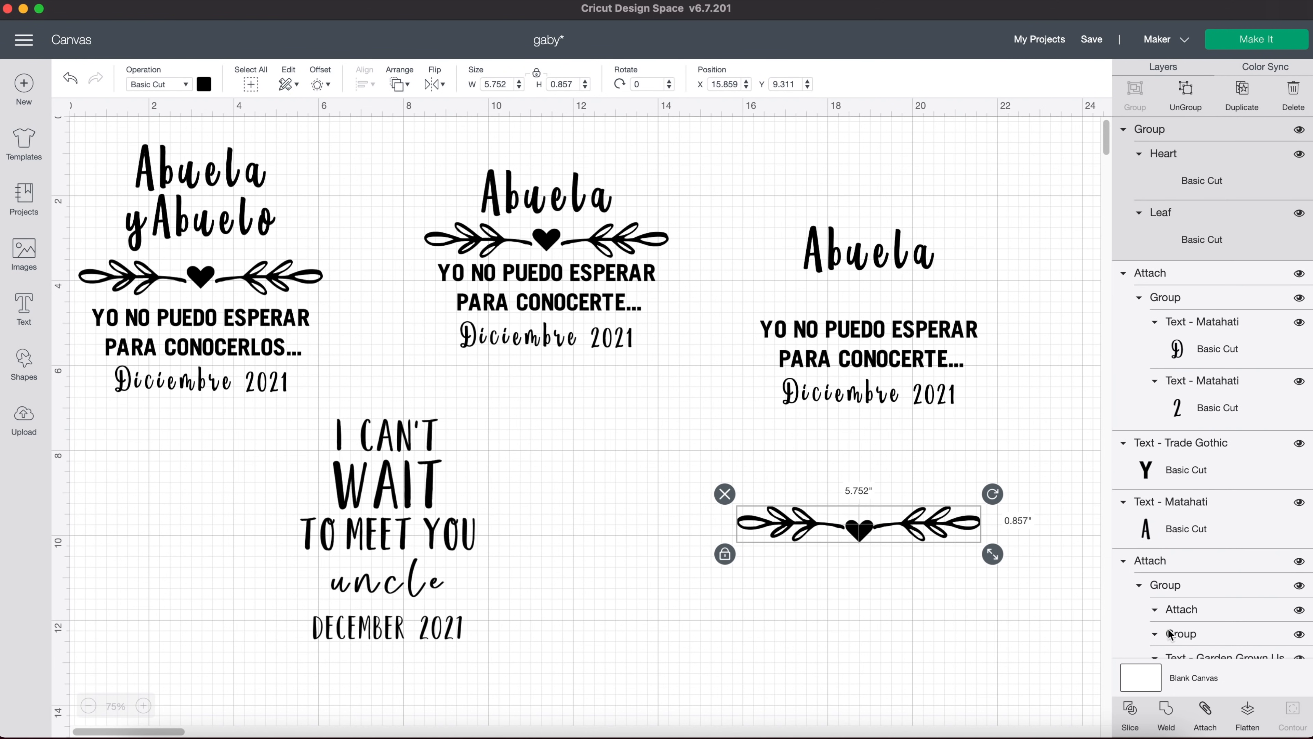
left_click(1210, 719)
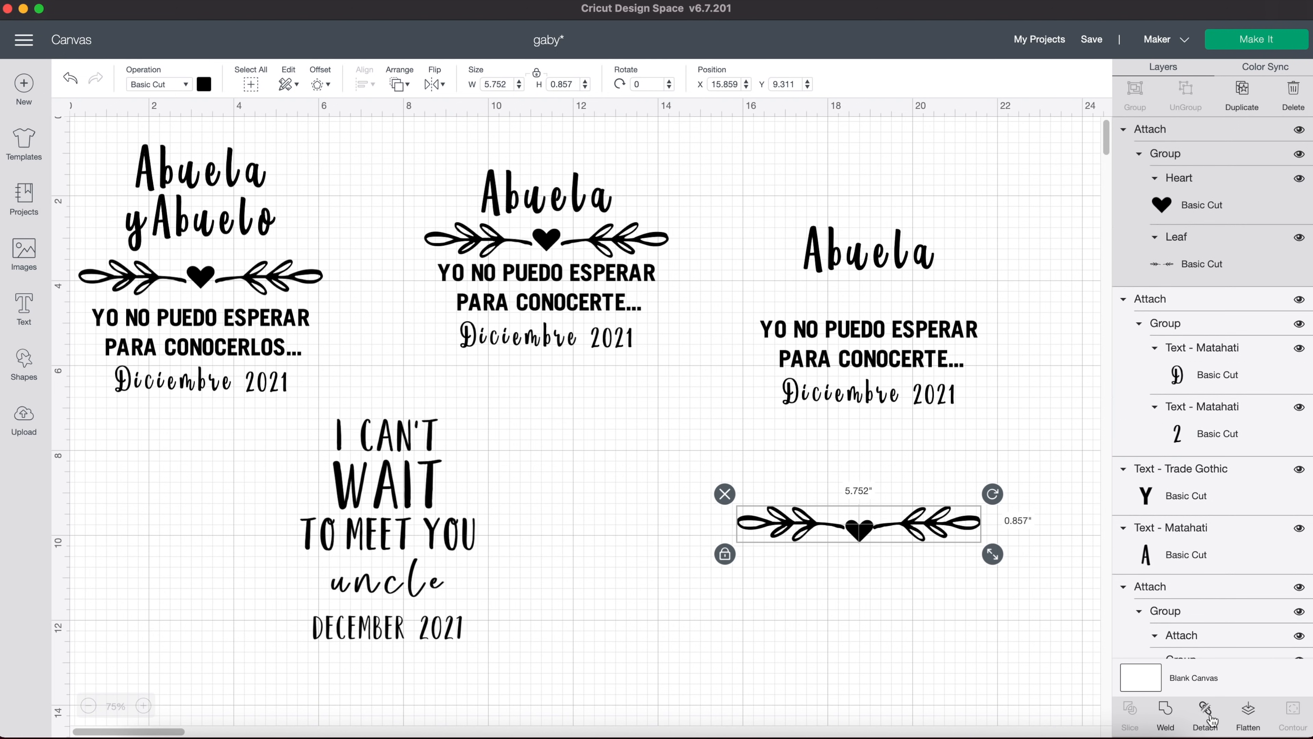
left_click_drag(853, 525, 872, 222)
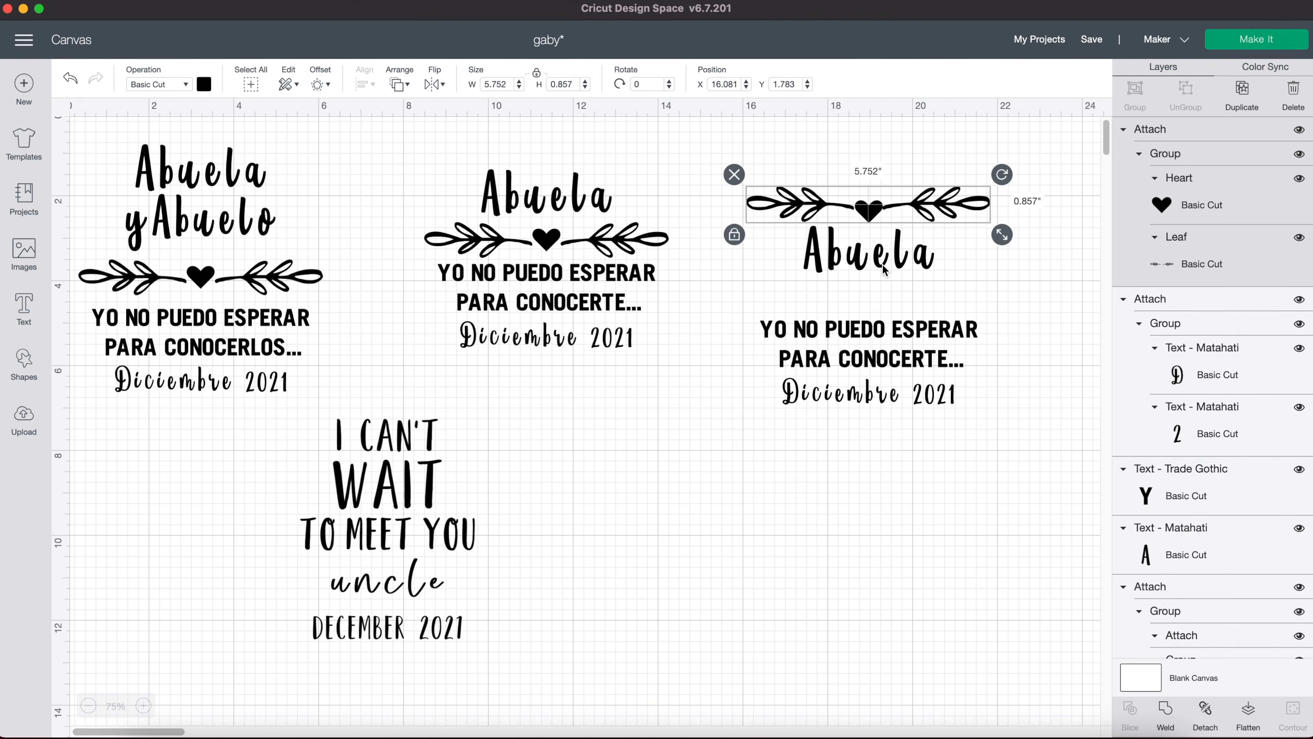
Group and attach all parts of the rightmost Abuela design, and detach and ungroup them again.
left_click_drag(922, 427, 853, 167)
left_click(1132, 91)
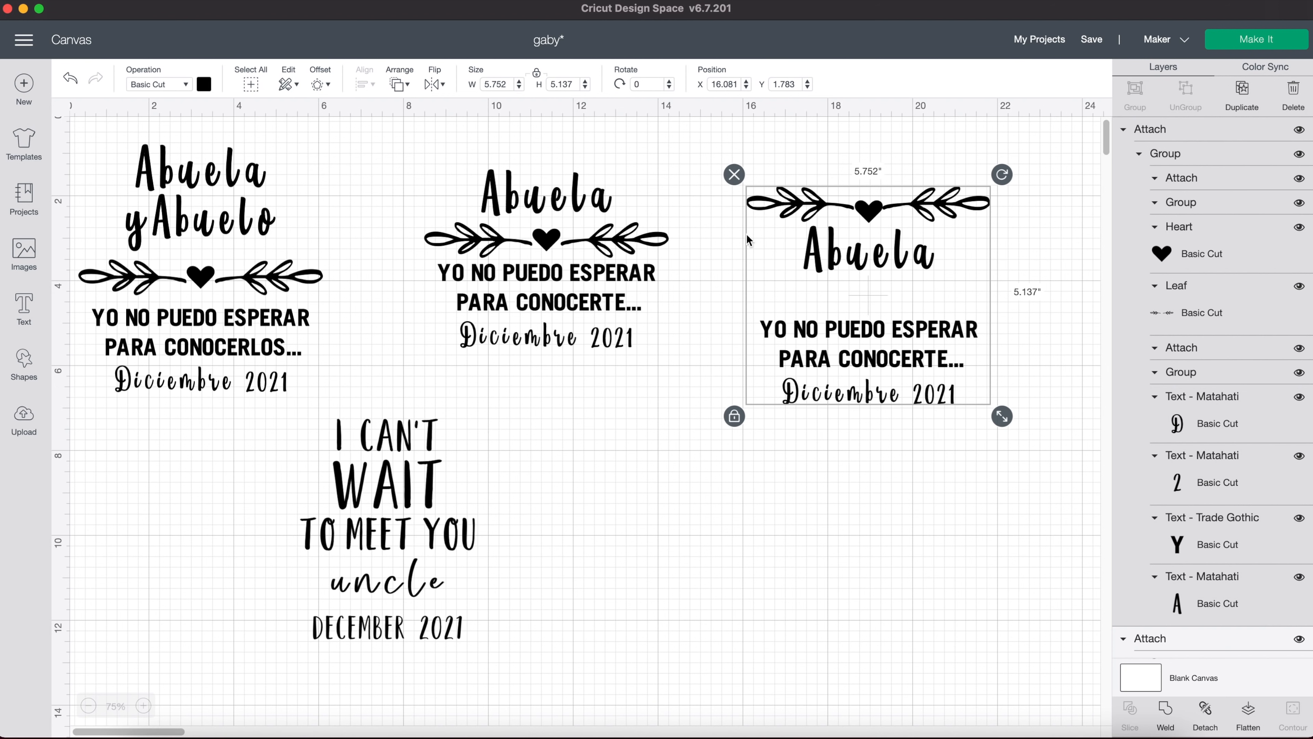
left_click(1207, 711)
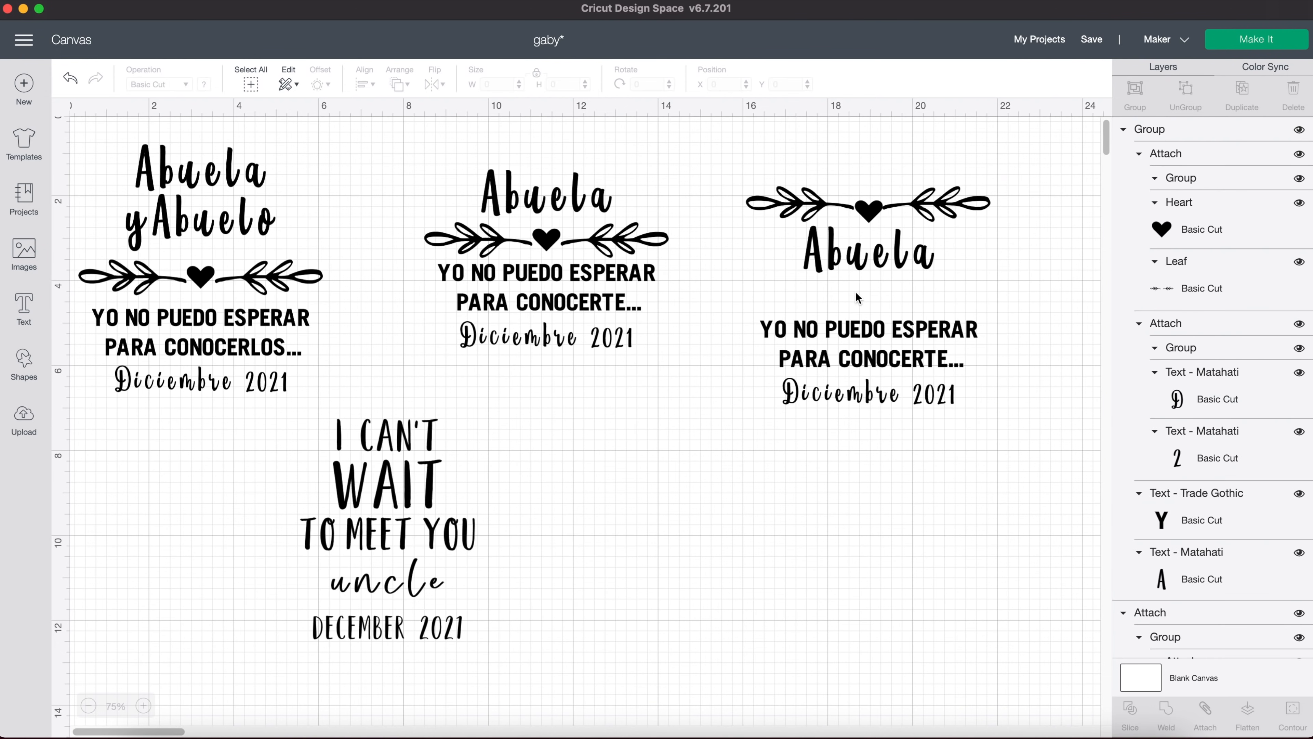
left_click(857, 293)
left_click(1180, 89)
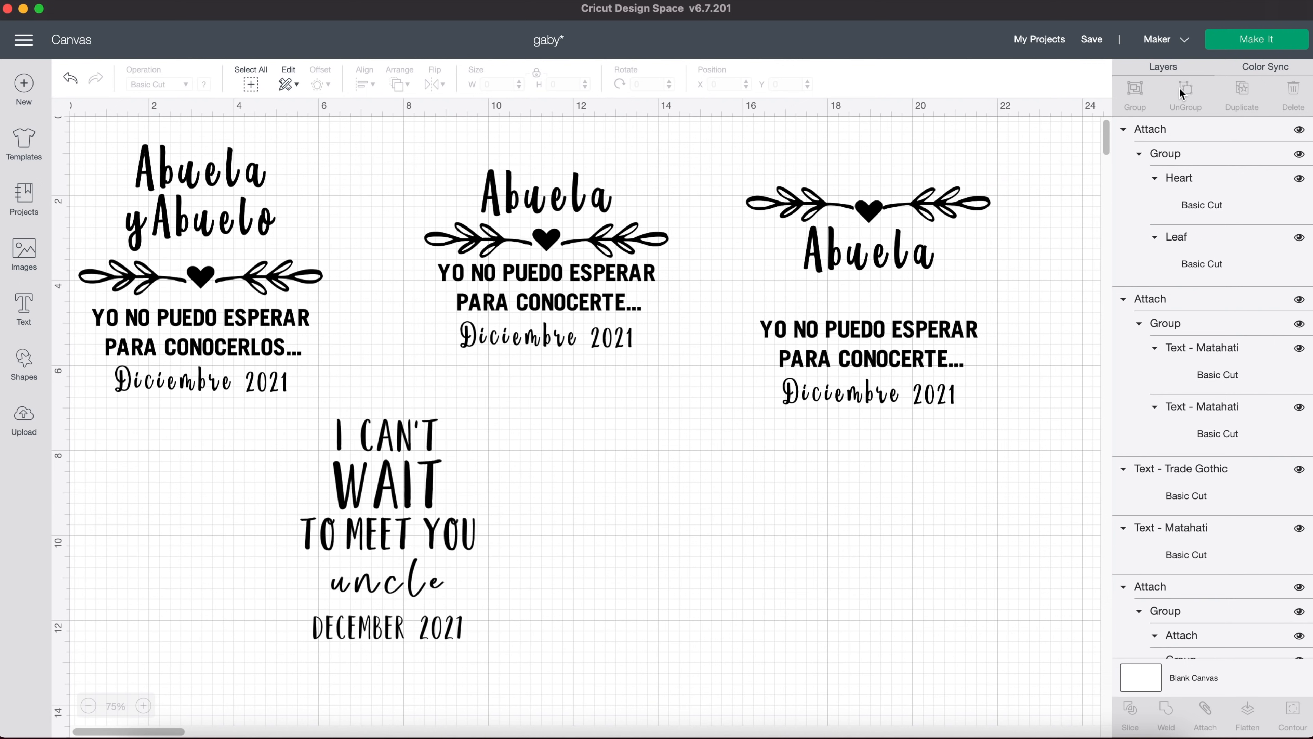
Open the mat preview and examine how the Abuela y Abuelo design is arranged on the black Basic Cut mat.
left_click(1238, 34)
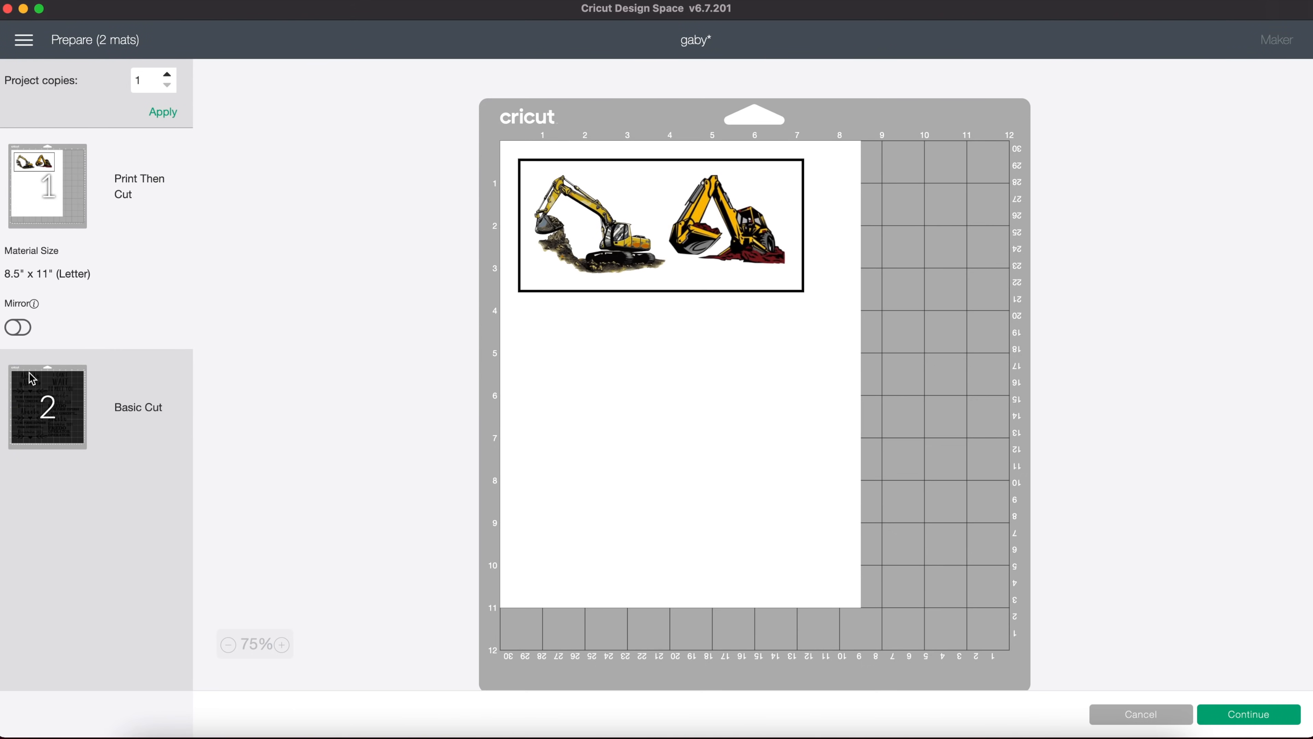
left_click(49, 418)
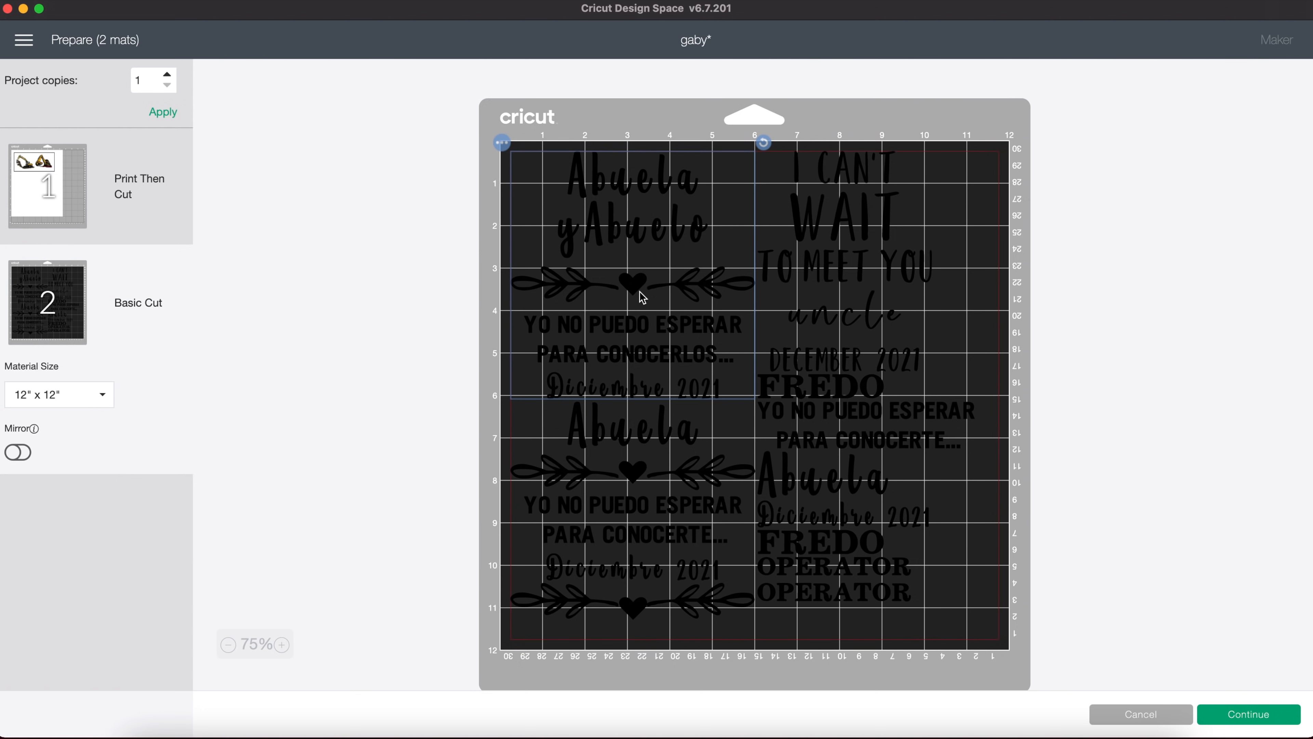
left_click(734, 252)
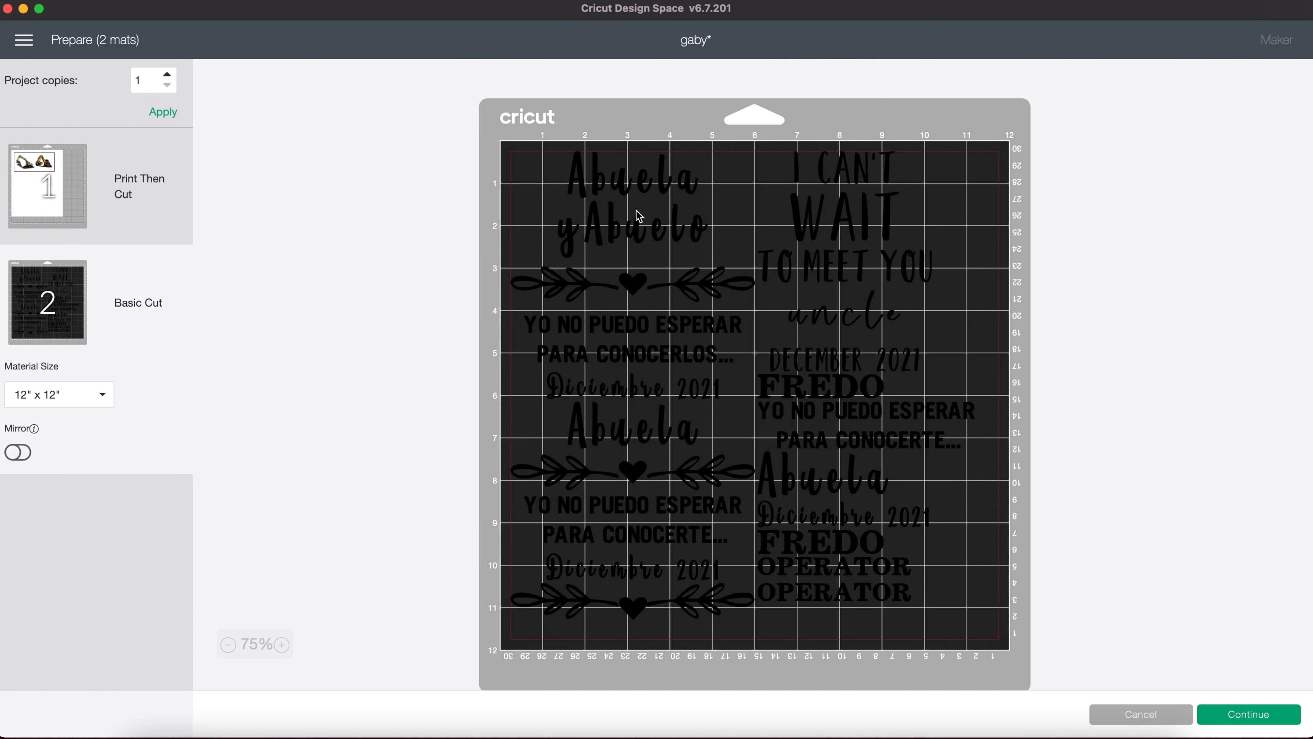
left_click(702, 288)
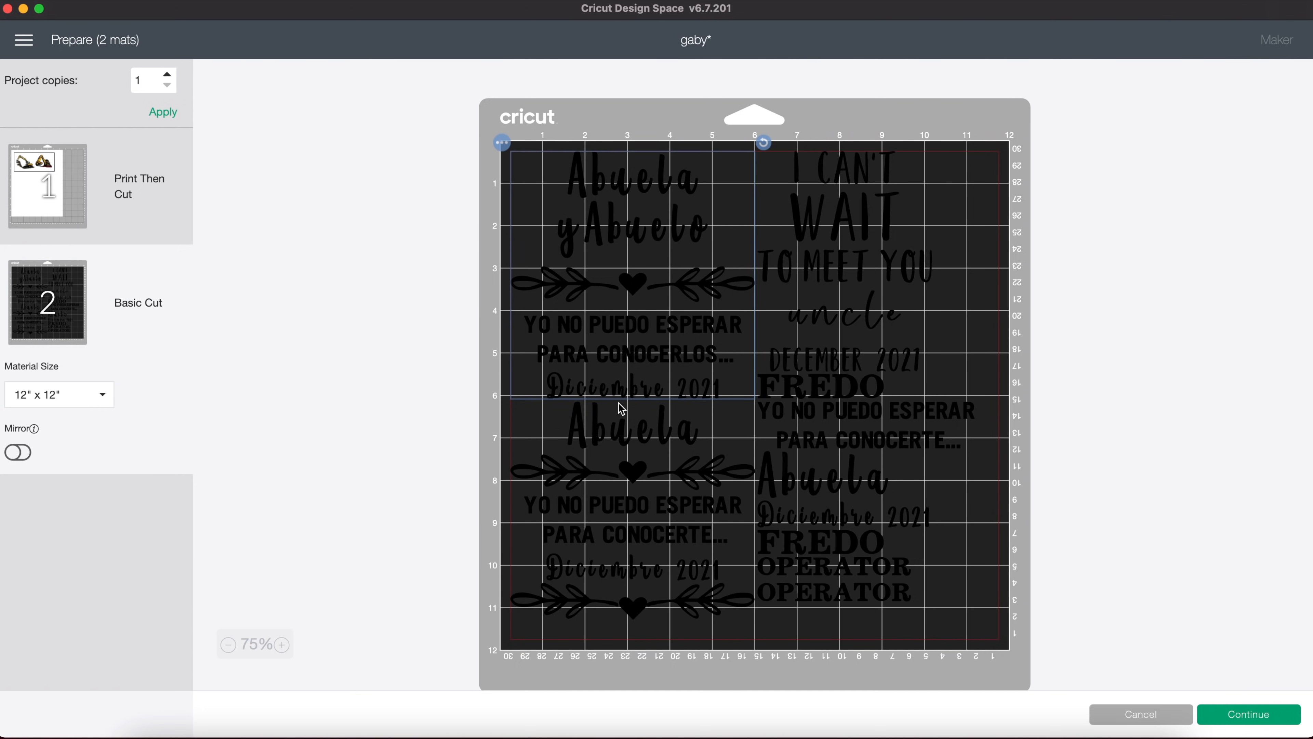
Move the I CAN'T WAIT design to the mat's right edge and the complete single Abuela design up over Abuela y Abuelo.
left_click_drag(845, 262, 940, 258)
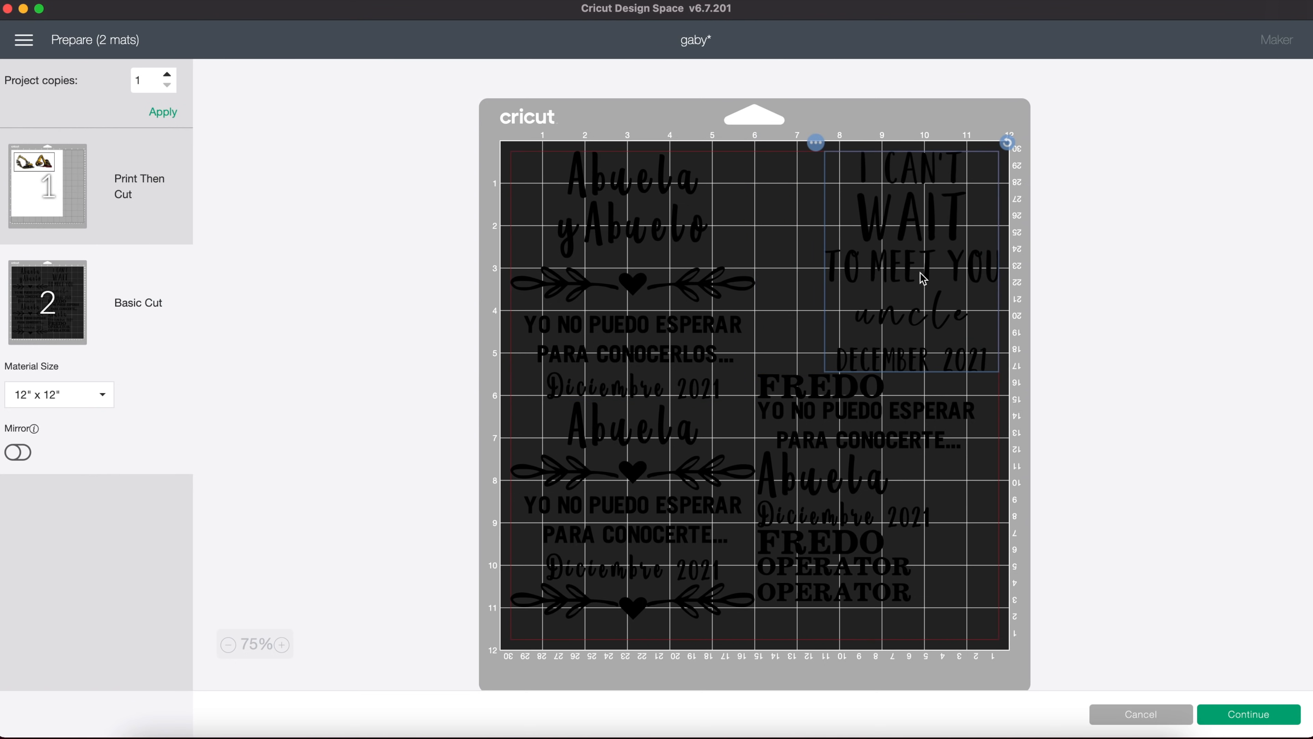
left_click(609, 445)
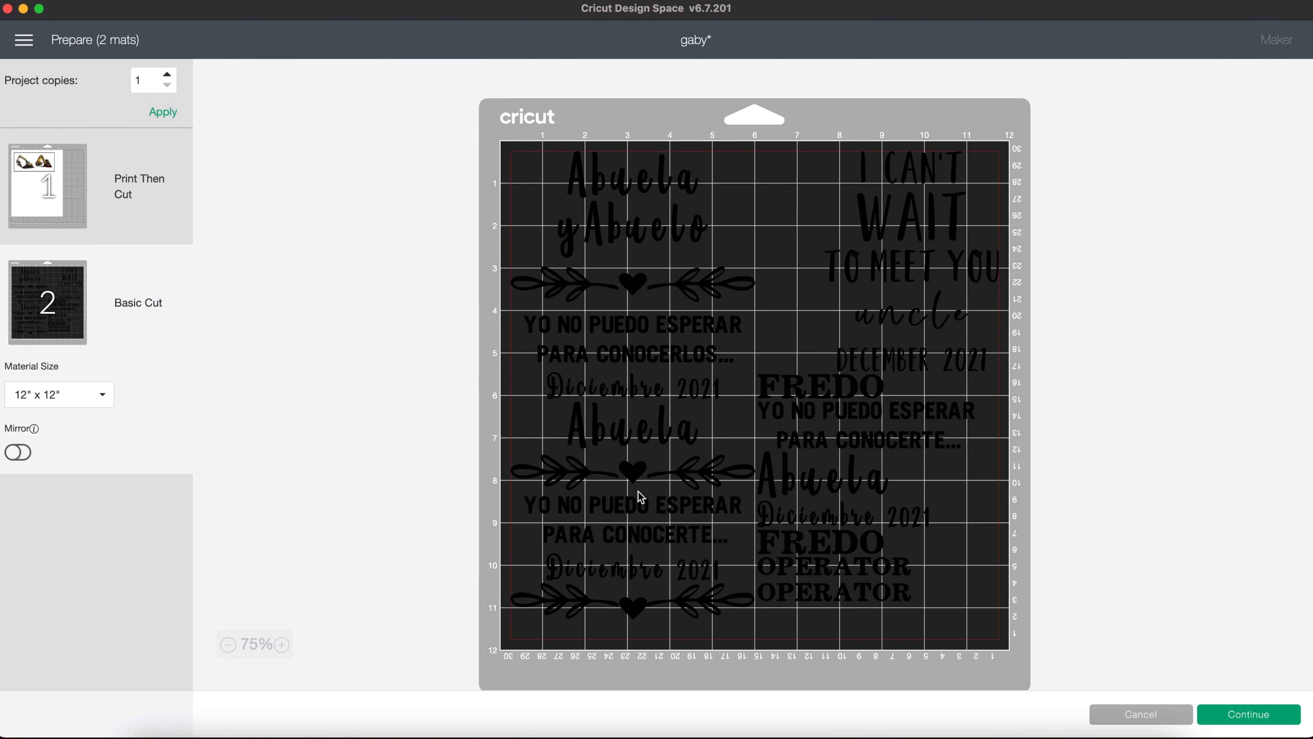
left_click_drag(640, 535, 638, 284)
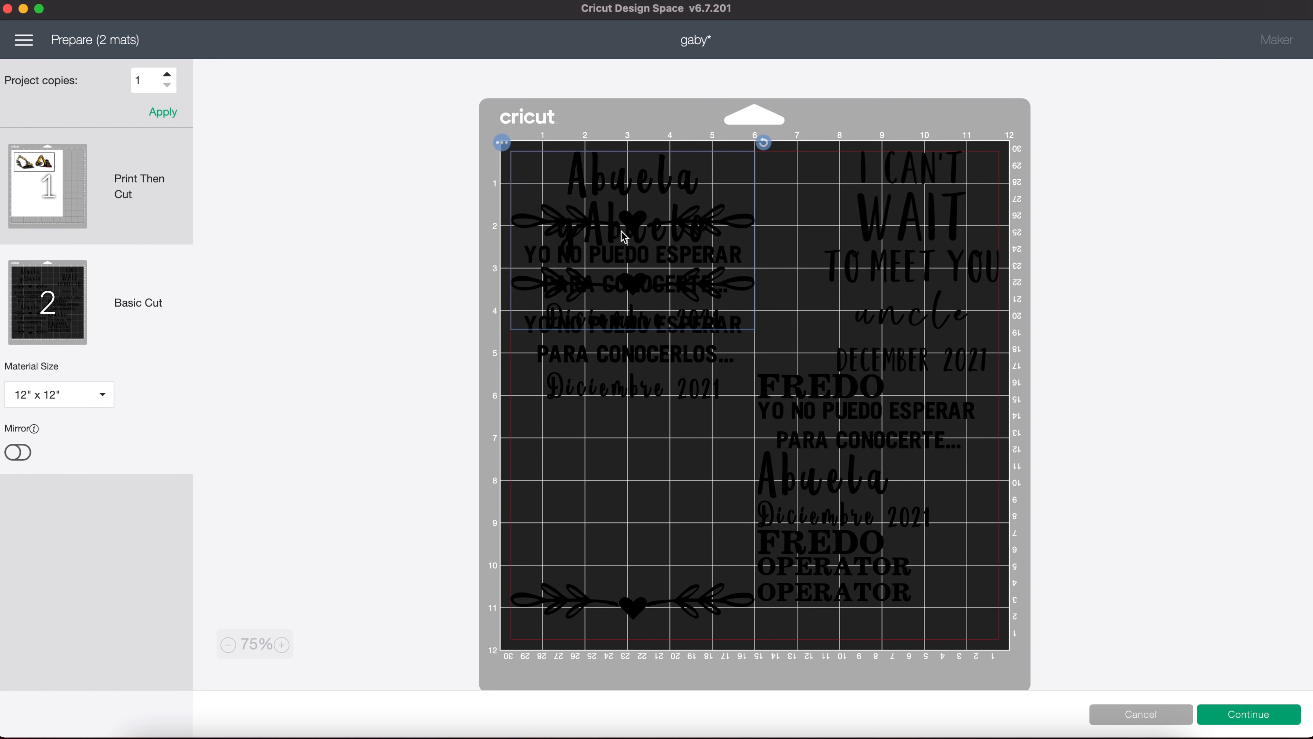
Move both FREDO texts into the lower-right corner of the black mat.
left_click(850, 323)
left_click_drag(822, 389, 931, 680)
left_click_drag(816, 538, 910, 623)
Gather the unattached Abuela text, Diciembre 2021, the divider and the YO NO PUEDO ESPERAR phrase in the mat's lower-left area.
left_click(795, 476)
left_click_drag(671, 465, 600, 459)
left_click(799, 538)
left_click_drag(818, 525, 572, 550)
left_click_drag(530, 616, 530, 511)
left_click(797, 439)
left_click_drag(798, 439, 523, 647)
left_click(571, 582)
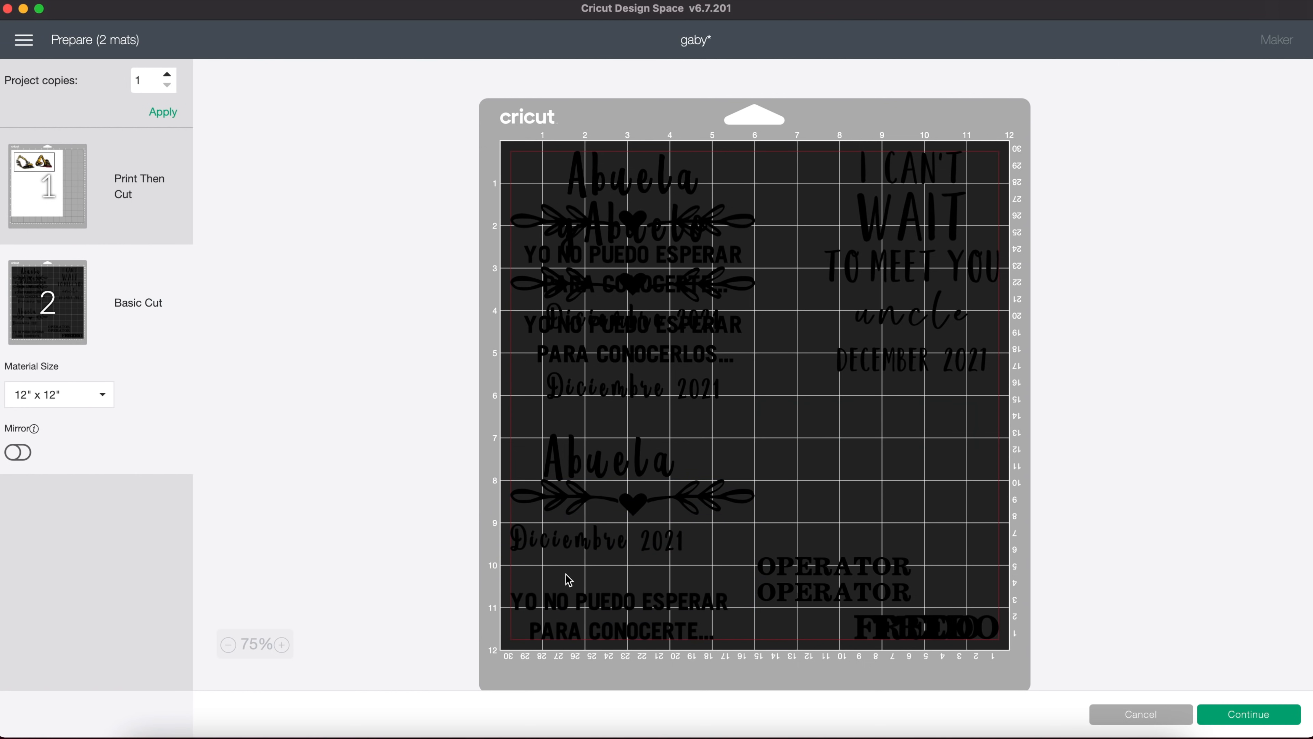
Center the loose Abuela text above the heart of the divider on the mat.
left_click_drag(595, 483, 528, 469)
left_click(621, 498)
left_click(571, 460)
left_click_drag(571, 454, 646, 464)
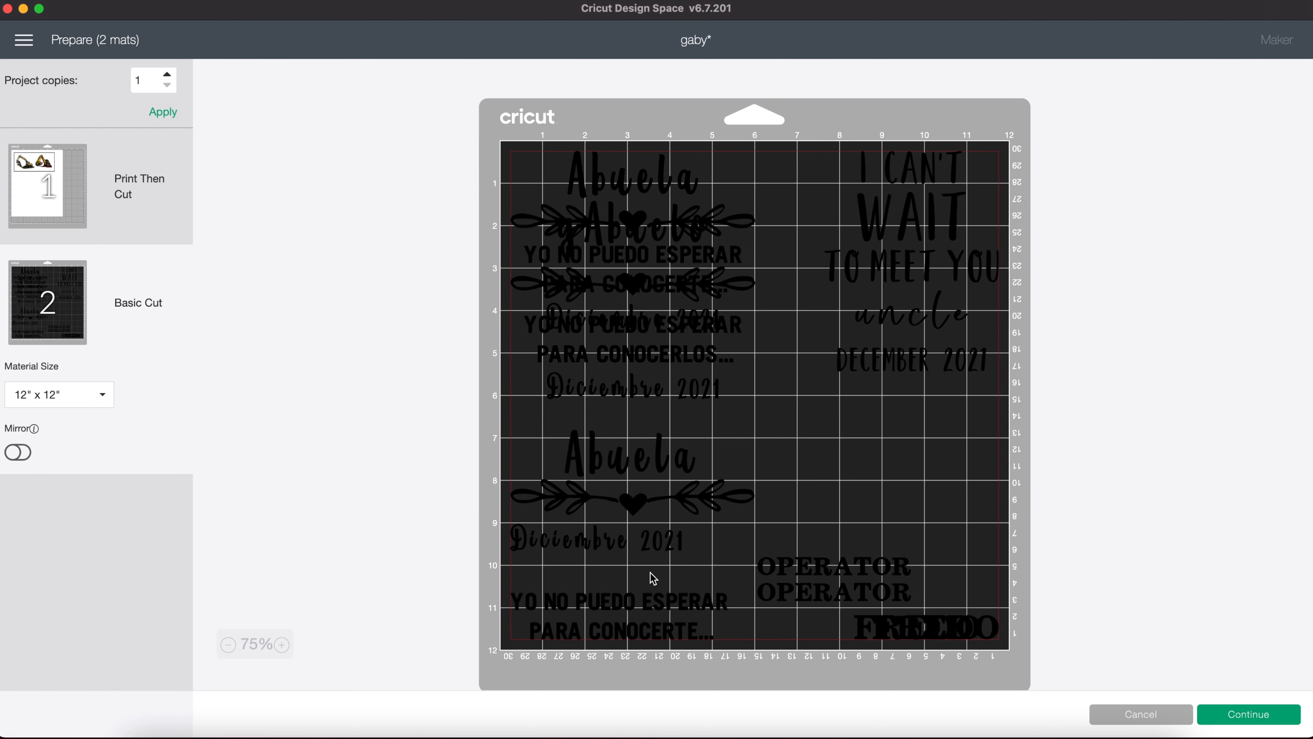
Move the complete single Abuela design off Abuela y Abuelo into the right half of the black mat.
left_click(609, 536)
left_click_drag(605, 219, 856, 303)
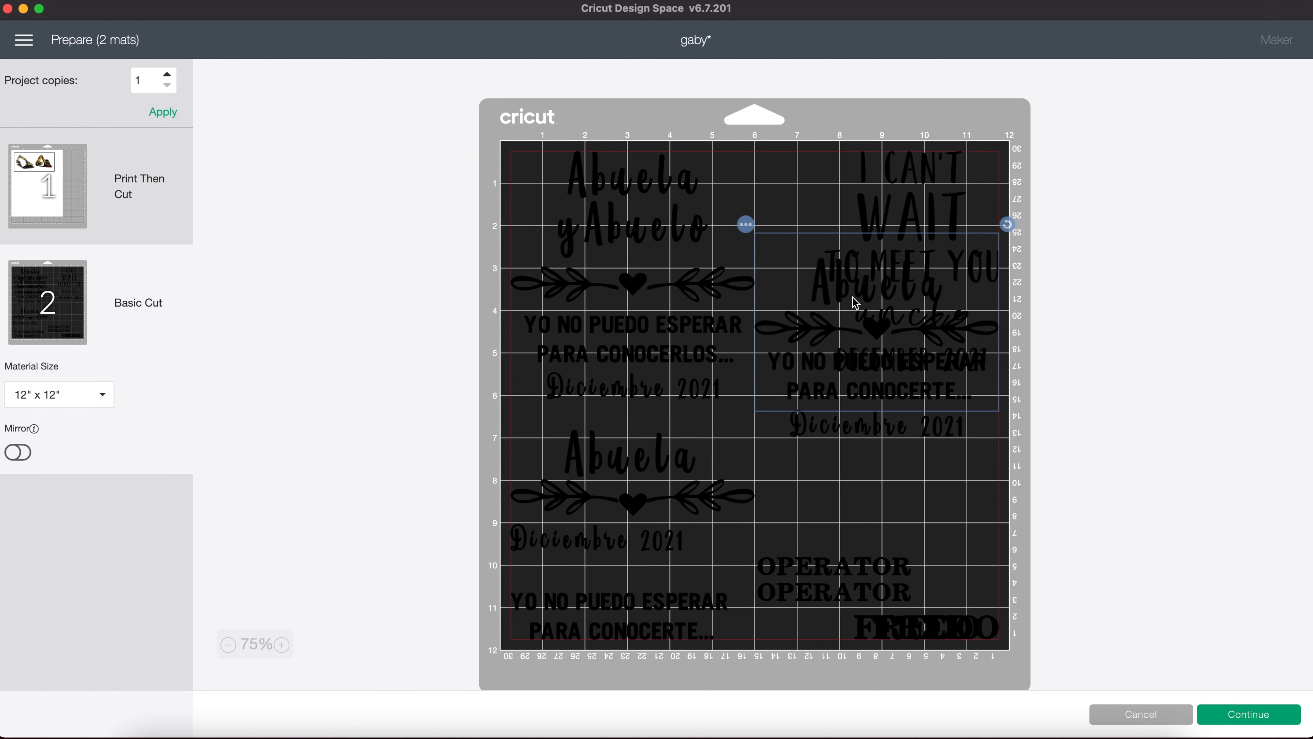
Cancel the mat preview and delete the unattached Abuela pieces, including their divider, phrase and date, from the canvas.
left_click(1115, 711)
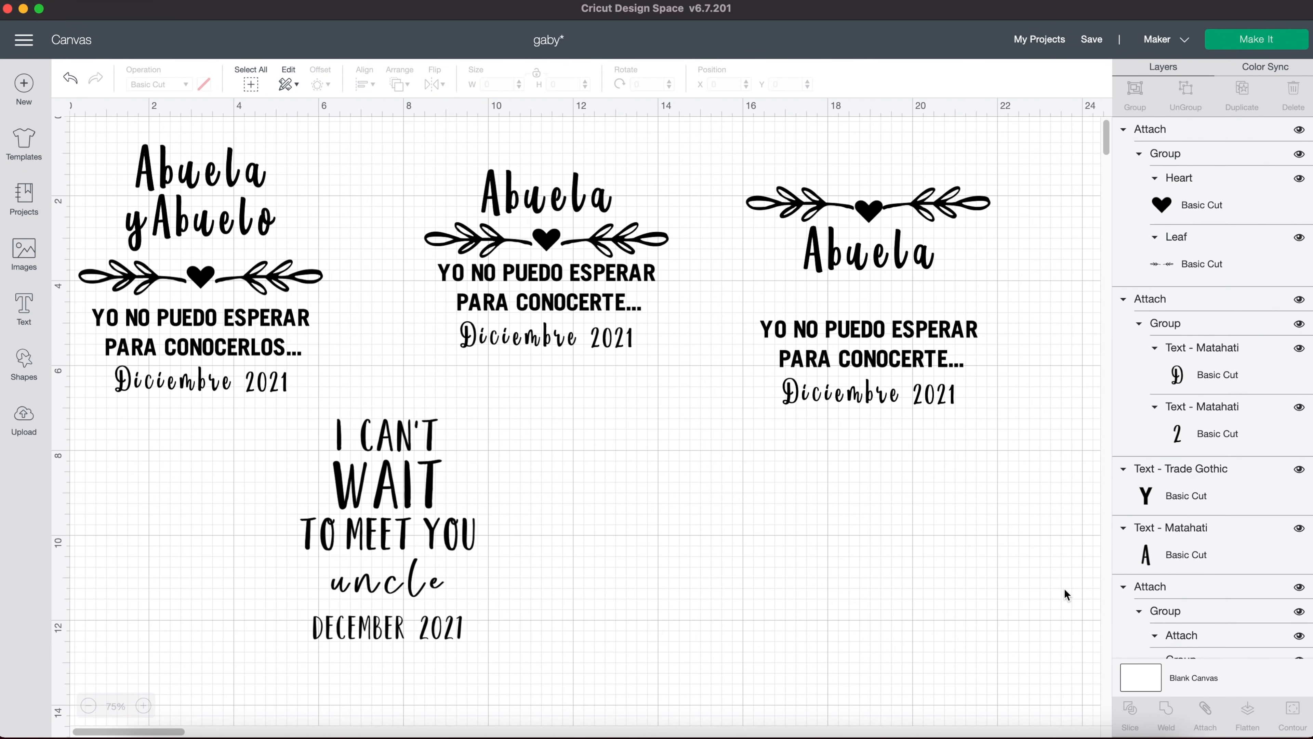
left_click_drag(1012, 430, 731, 149)
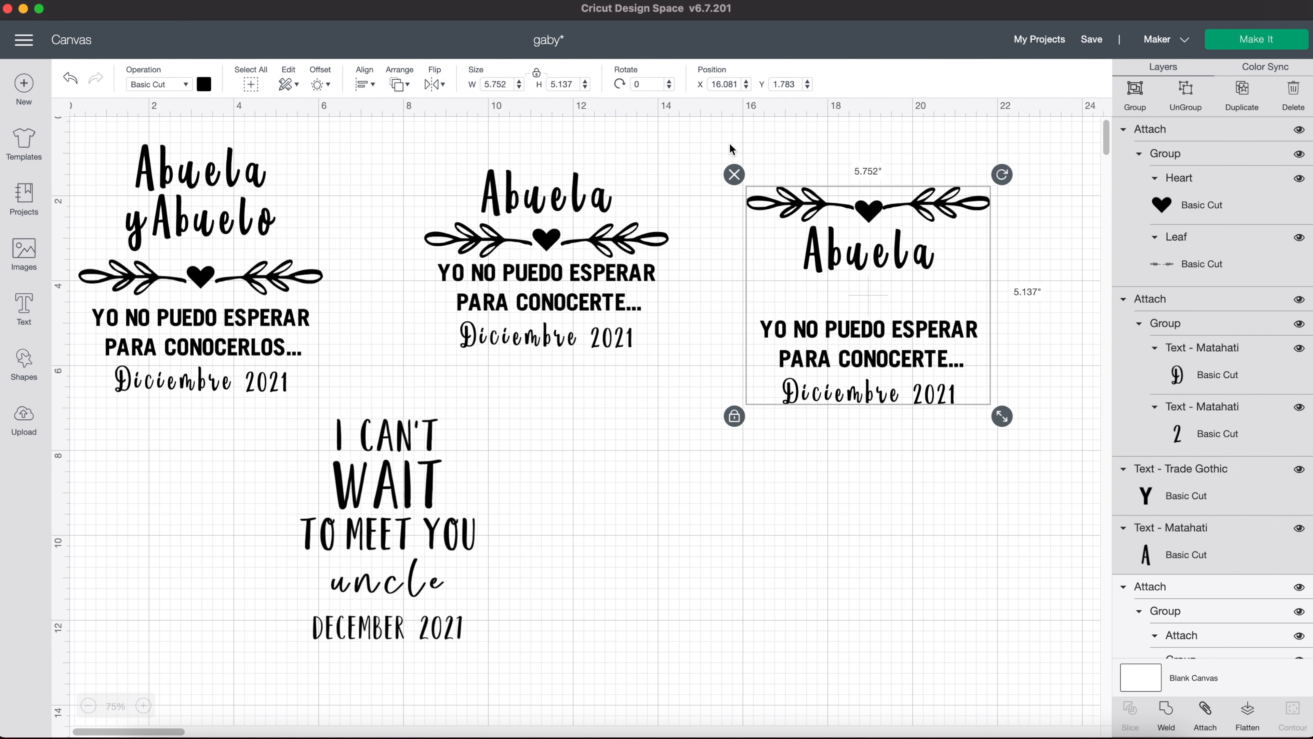
left_click(735, 174)
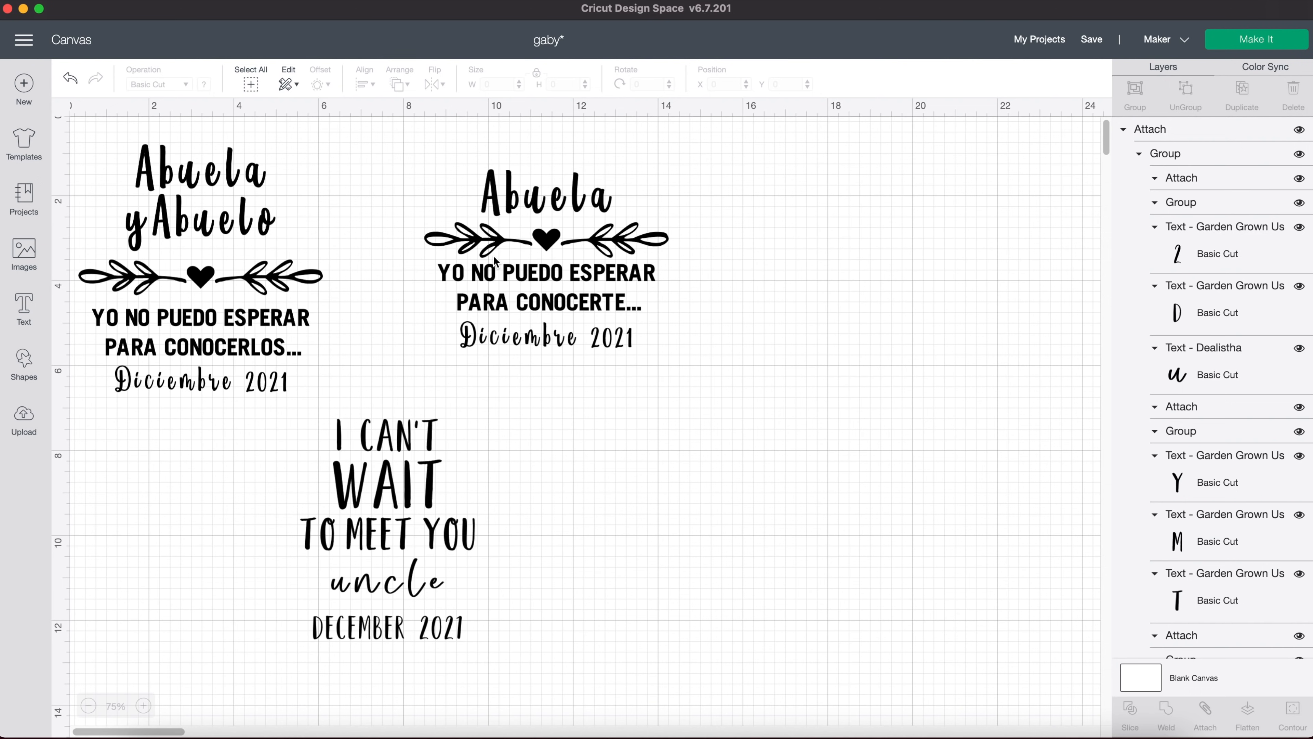
Arrange the canvas with Abuela y Abuelo at the upper left, I CAN'T WAIT below it and the single Abuela design beside it.
left_click_drag(495, 261, 522, 220)
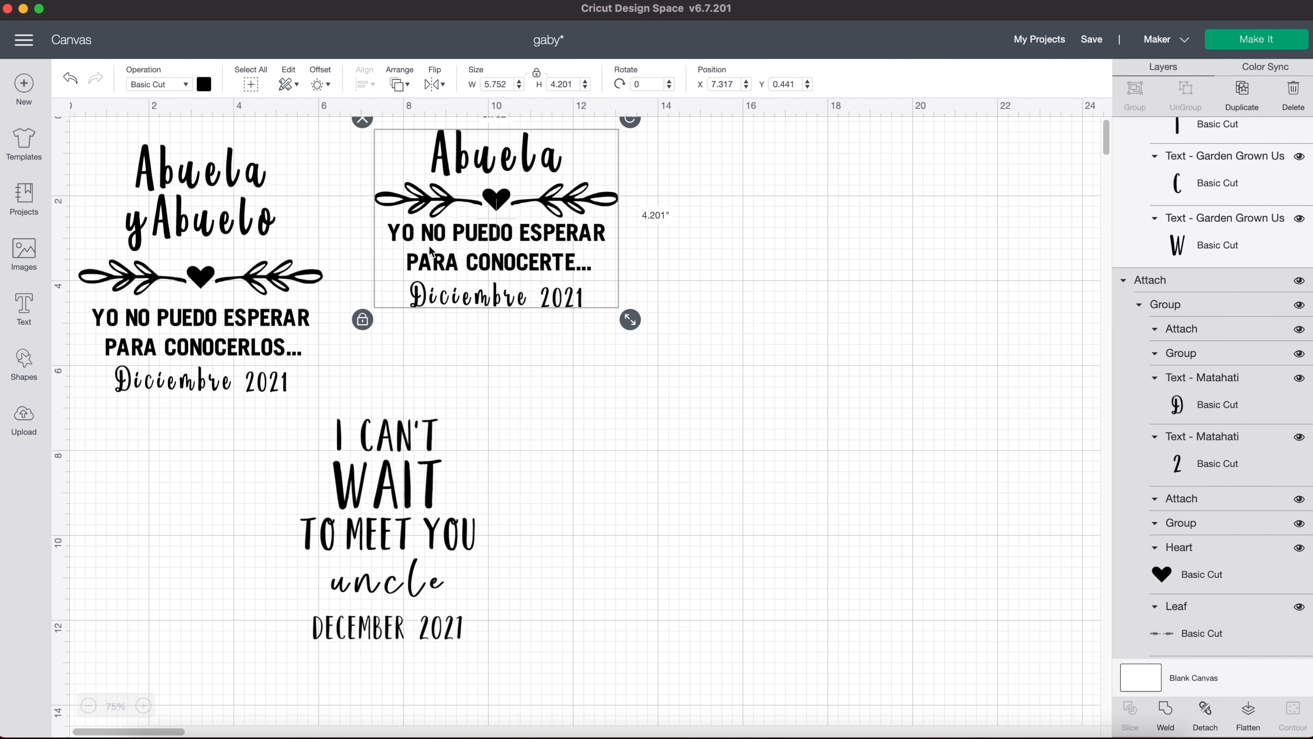
left_click_drag(430, 250, 514, 251)
left_click(384, 527)
left_click_drag(384, 527, 176, 529)
left_click(212, 342)
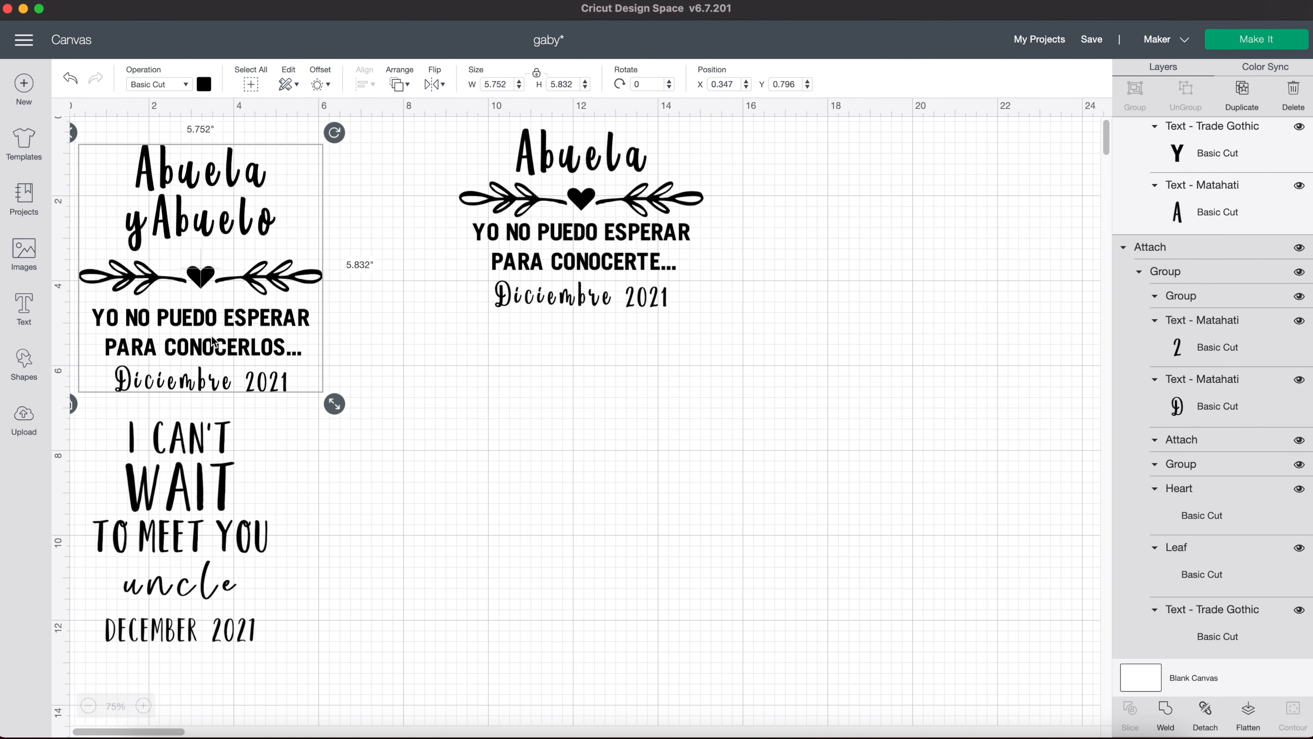
left_click_drag(213, 341, 199, 308)
left_click_drag(623, 220, 502, 215)
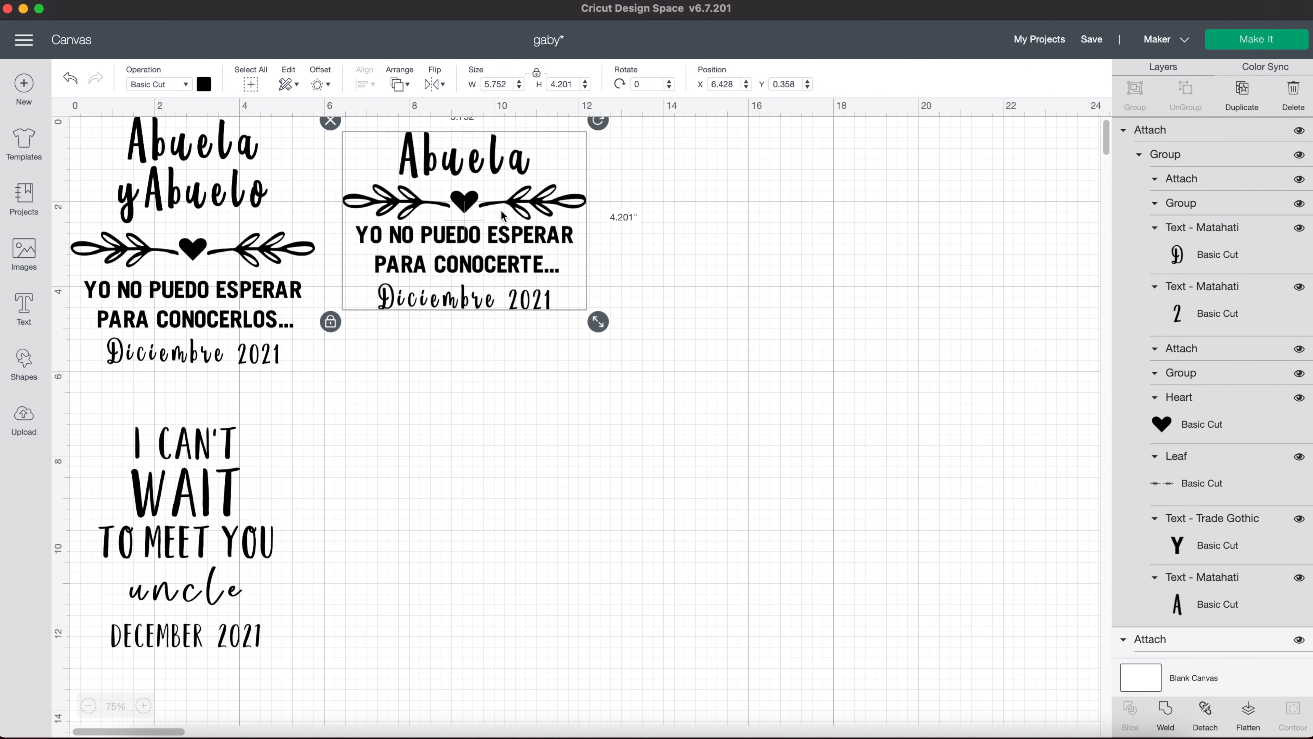
left_click_drag(432, 181, 472, 193)
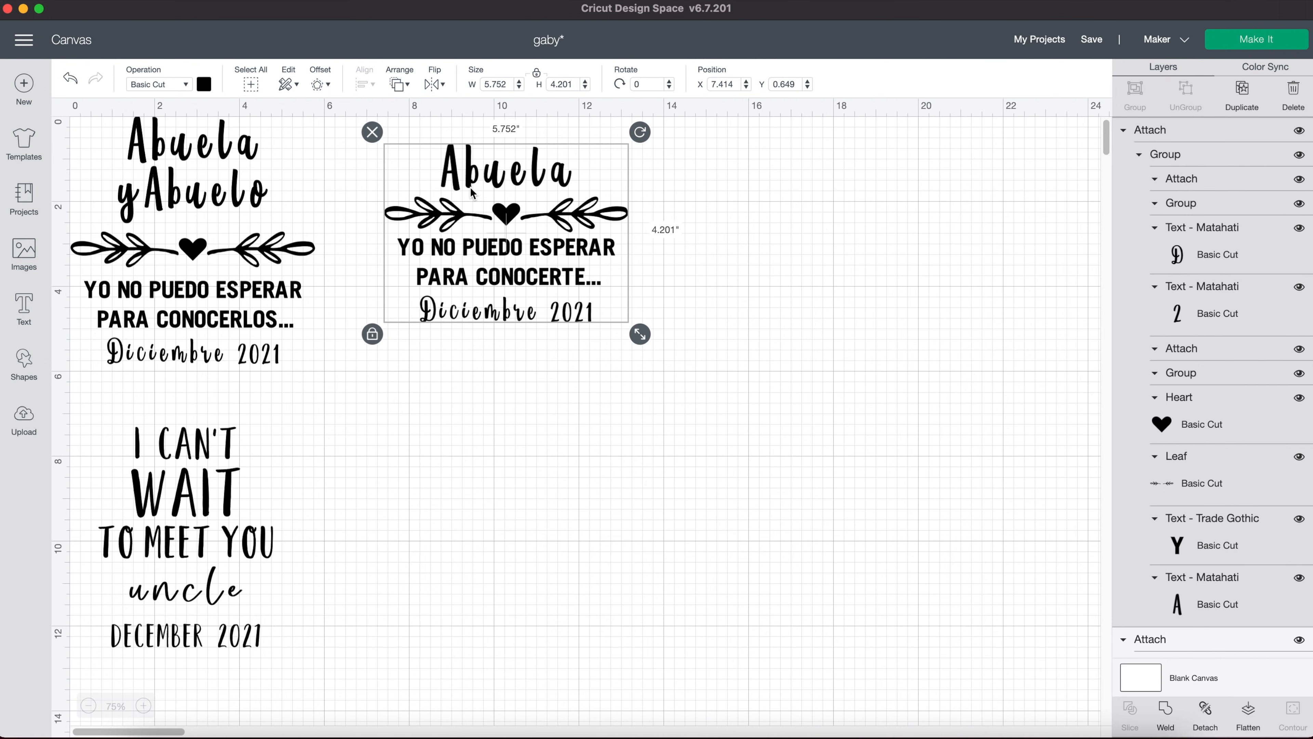
left_click(475, 435)
Send the project to the mat preview and show the Basic Cut mat.
scroll(315, 384, "down", 15)
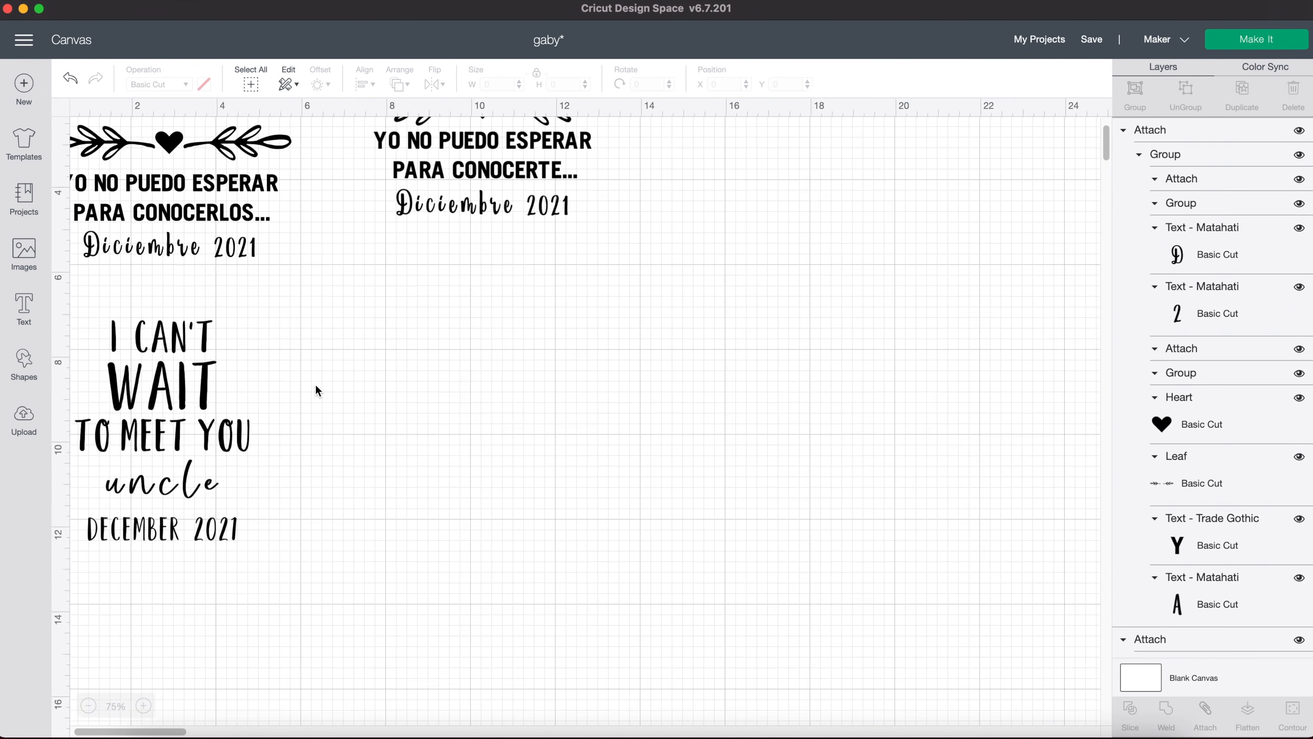
scroll(317, 391, "up", 3)
scroll(317, 391, "down", 5)
scroll(317, 386, "up", 18)
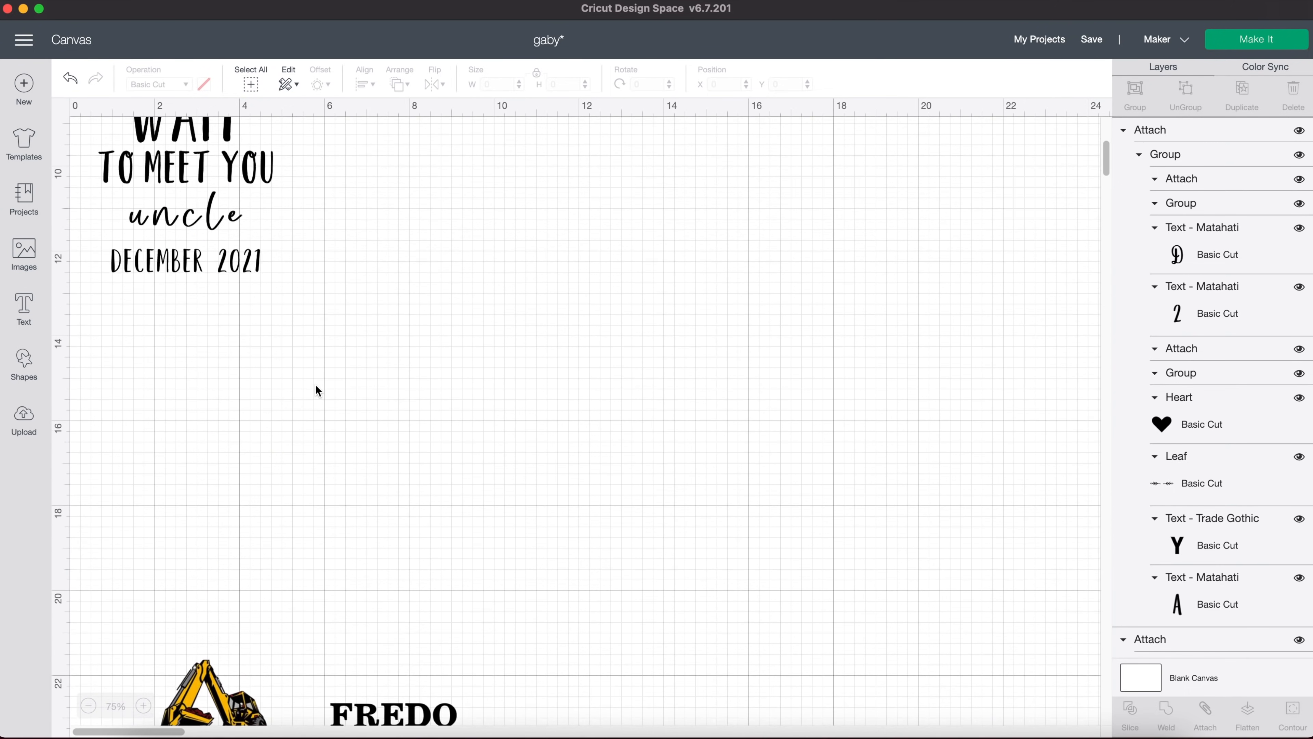
scroll(317, 389, "right", 1)
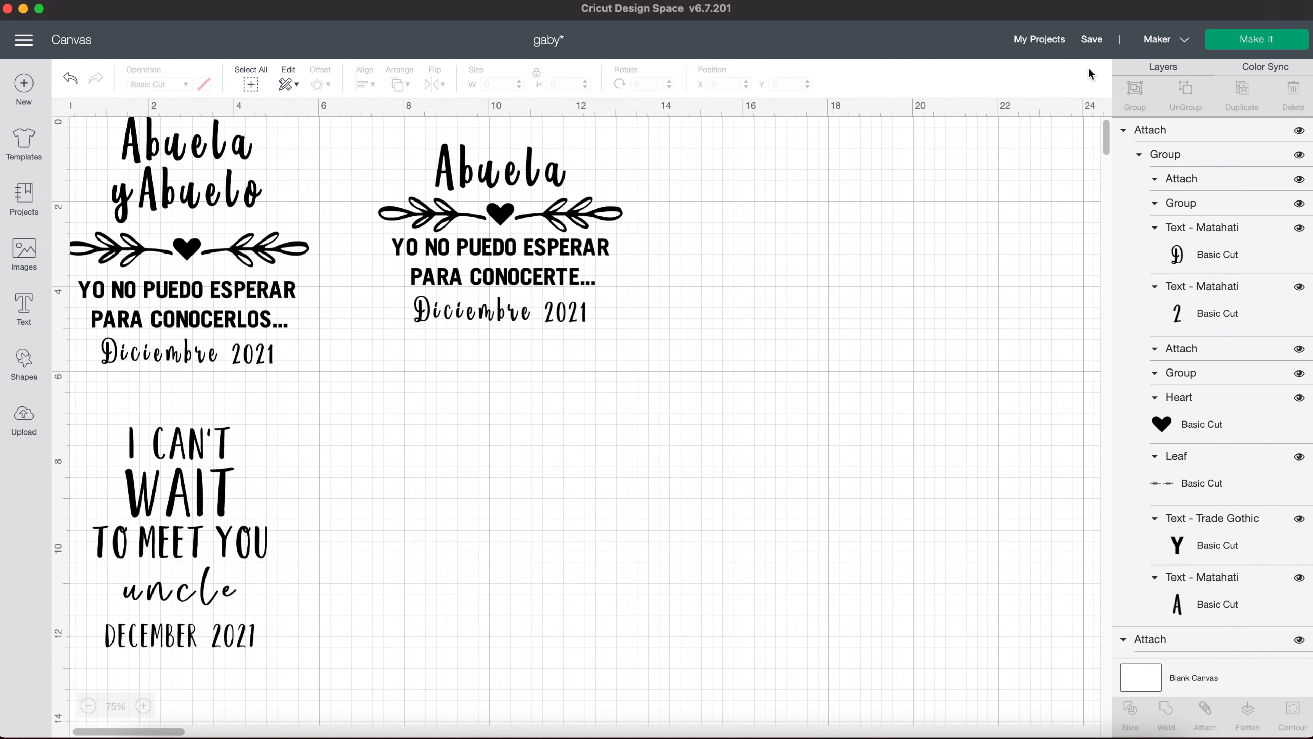
left_click(1257, 41)
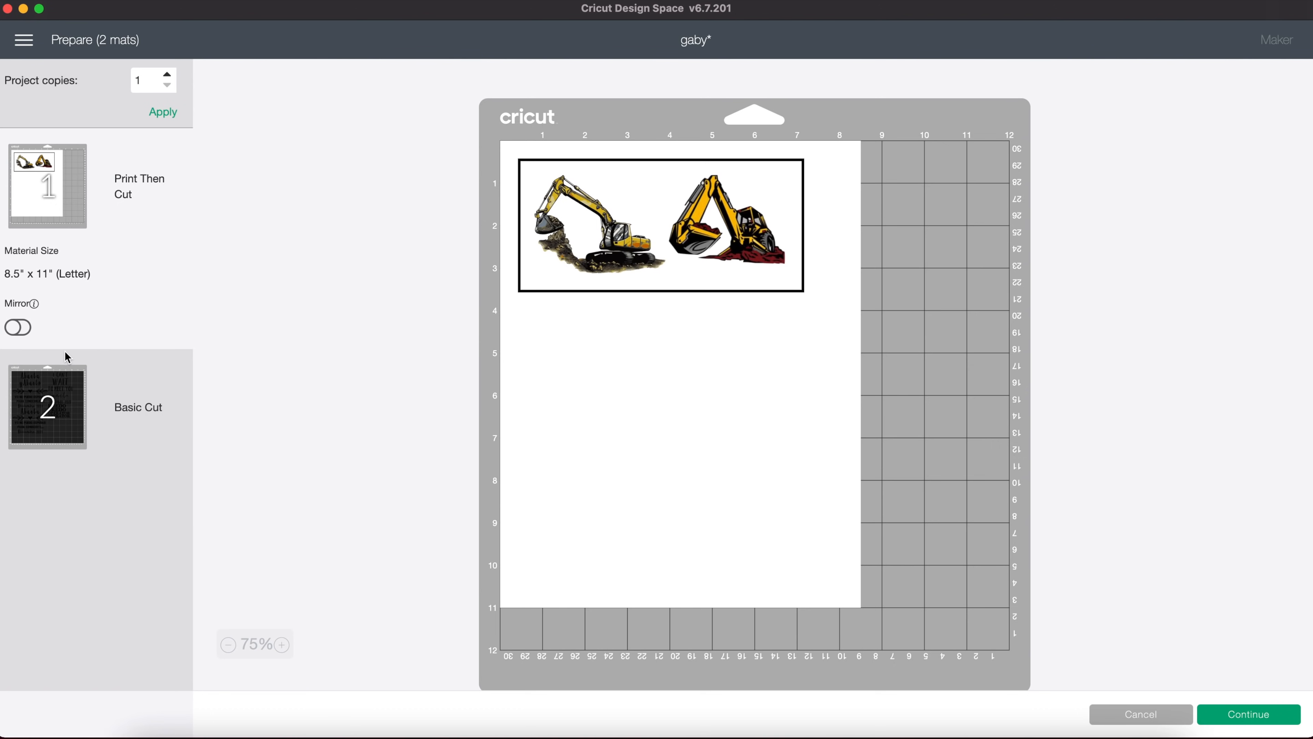
left_click(44, 428)
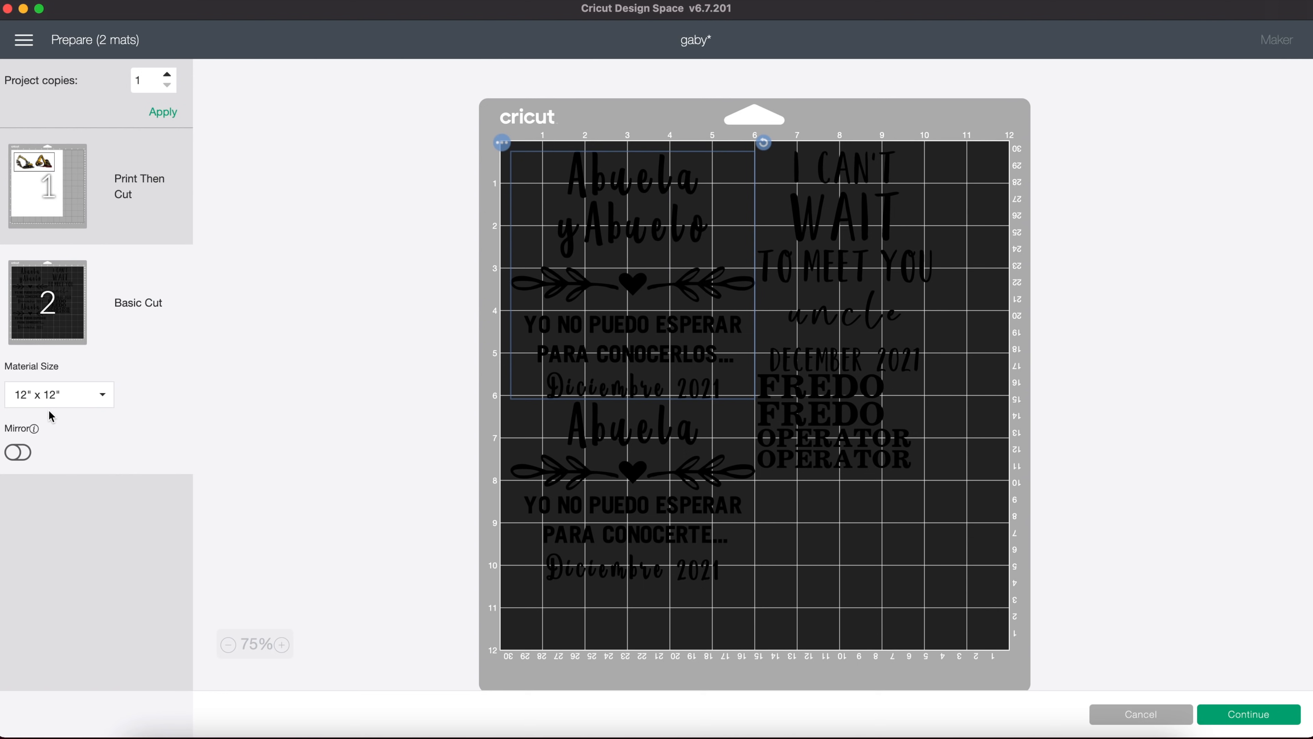
Move I CAN'T WAIT and the FREDO and OPERATOR texts to the mat's right edge, and lower the single Abuela design slightly.
left_click(873, 470)
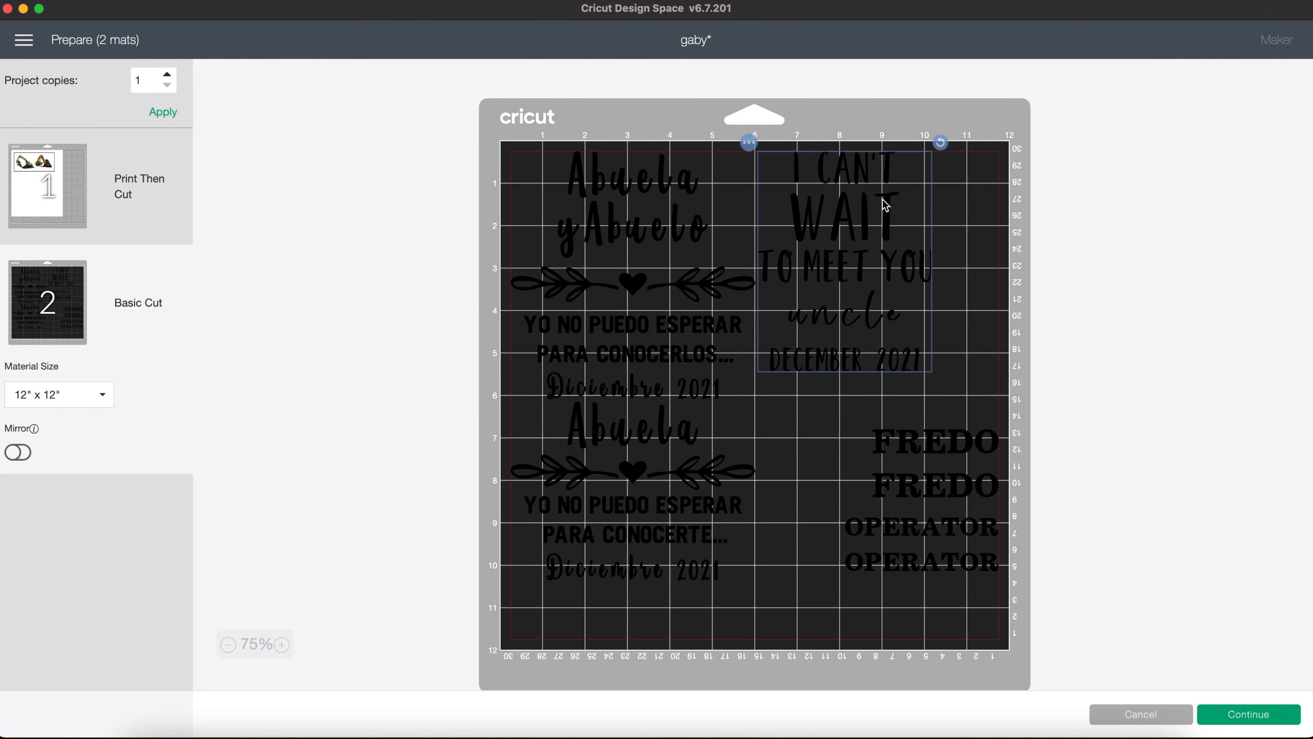
left_click_drag(885, 205, 954, 202)
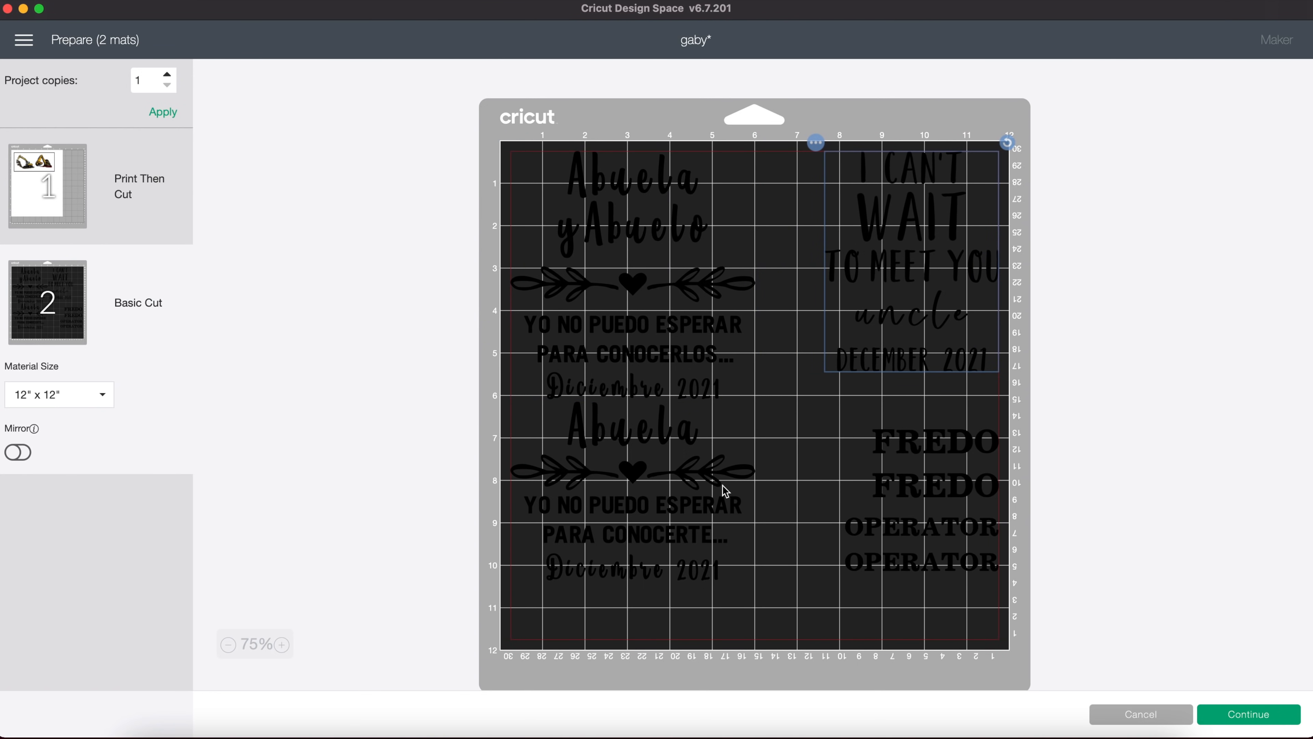
left_click(664, 459)
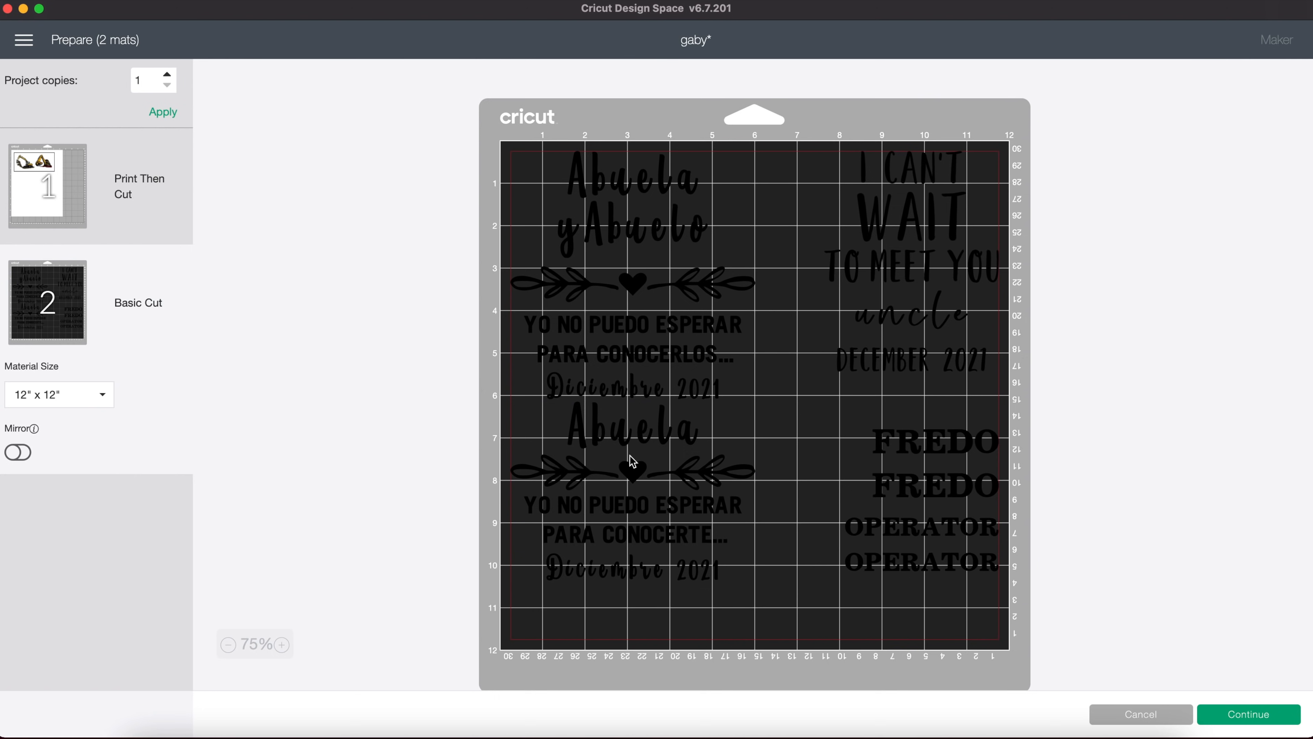
left_click(620, 439)
left_click(612, 461)
left_click_drag(637, 474, 627, 496)
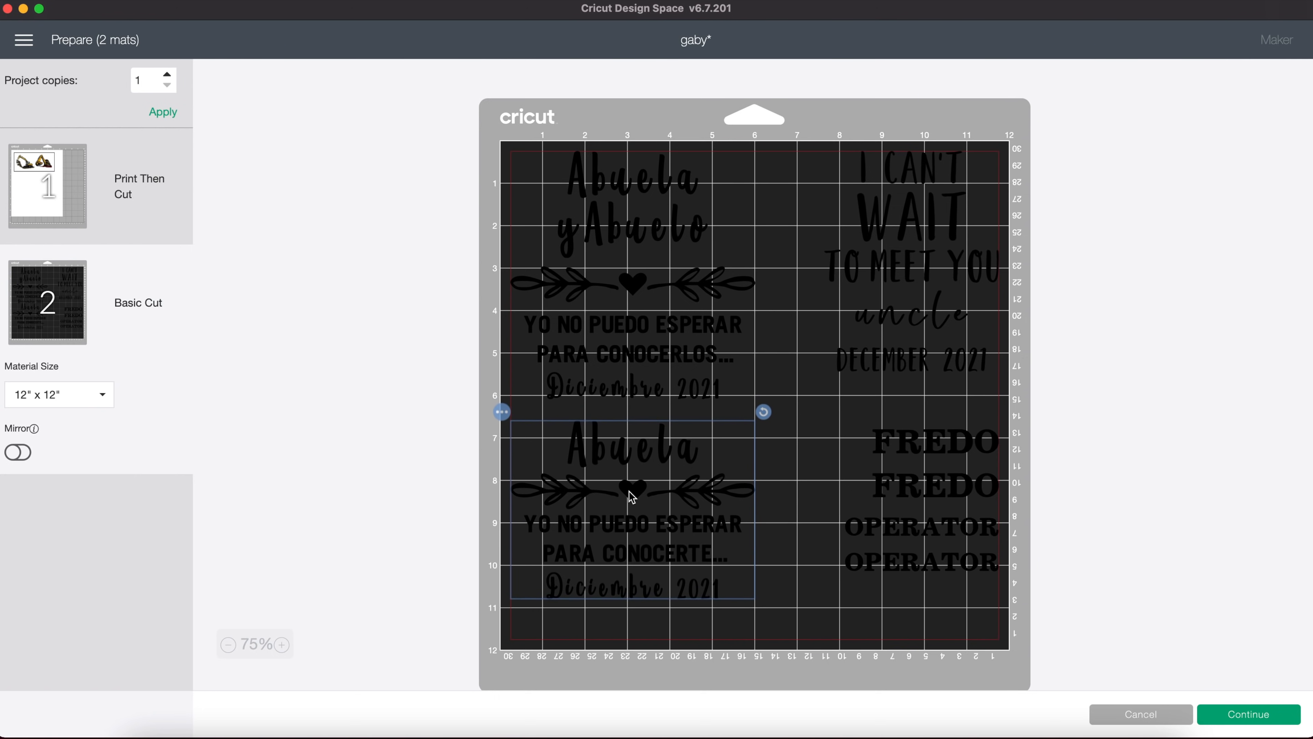
left_click(818, 325)
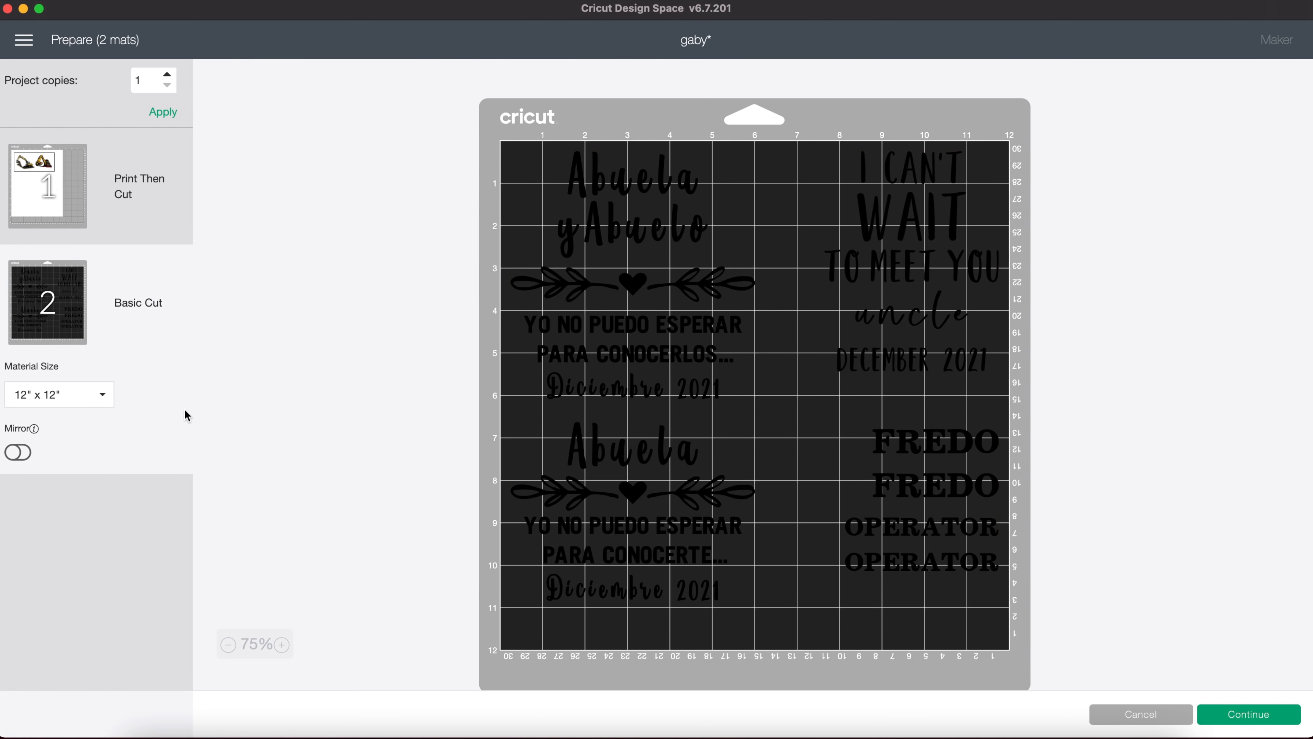
Mirror the Basic Cut mat and continue to the material setup.
left_click(18, 453)
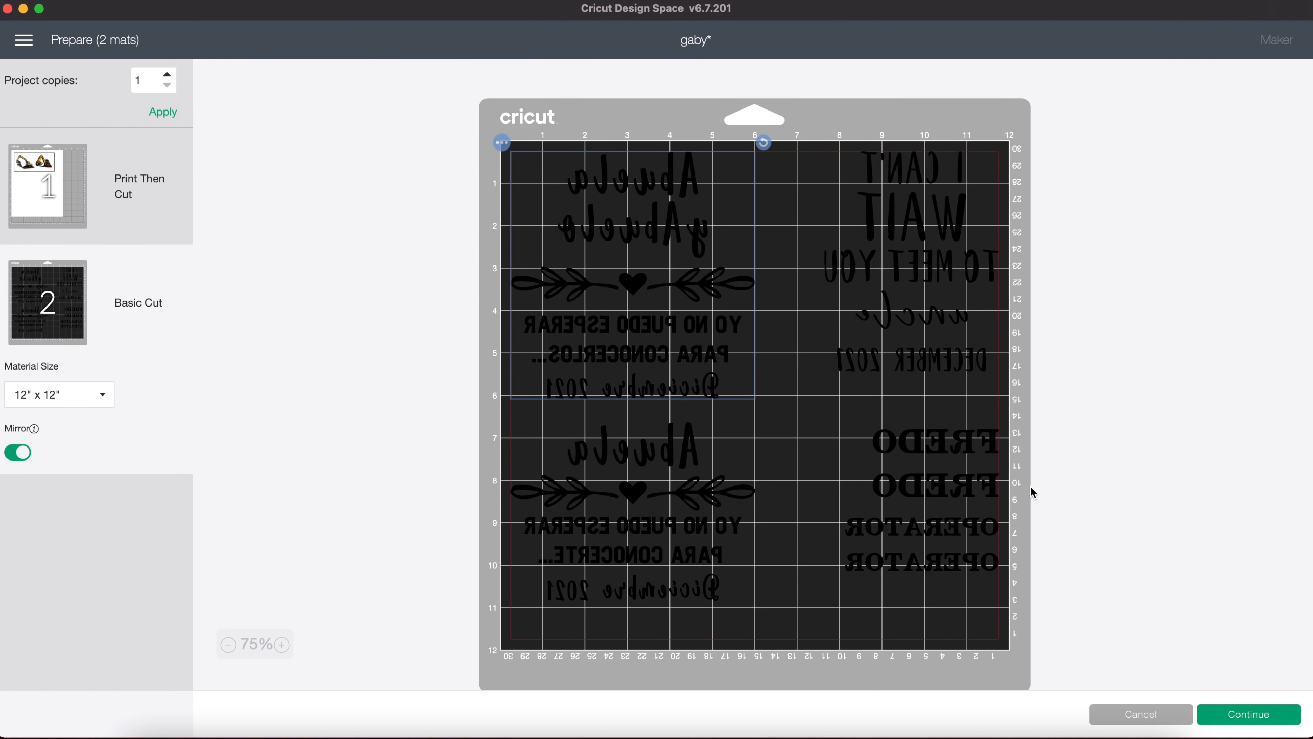
left_click(765, 216)
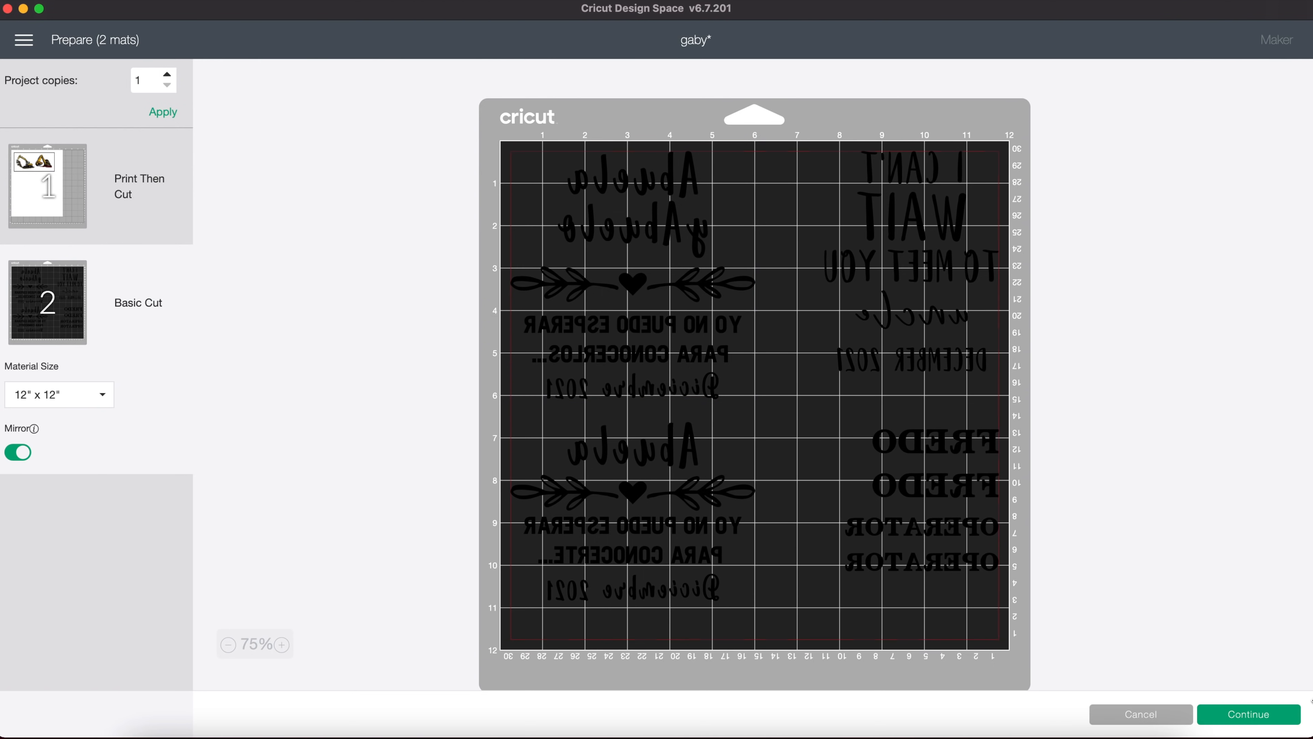
left_click(1260, 716)
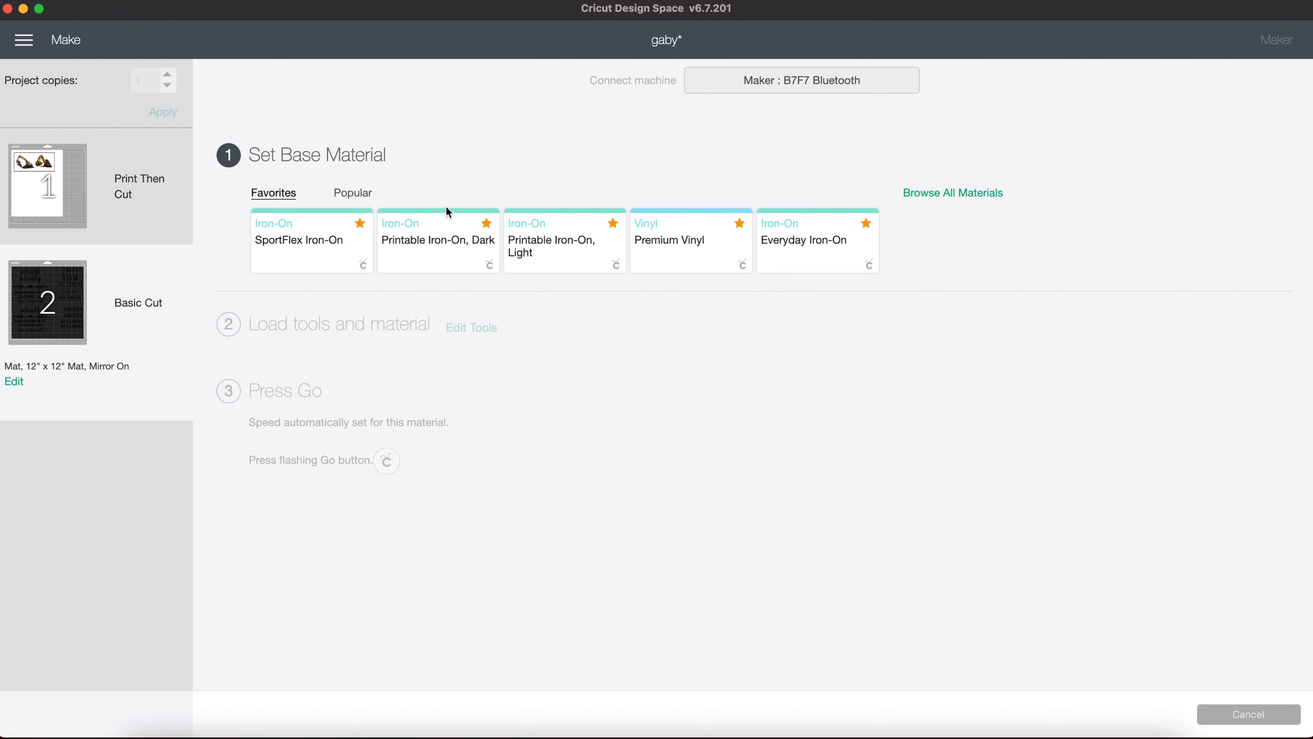
Search all materials for IRON-ON and set Everyday Iron-On as the base material.
left_click(946, 192)
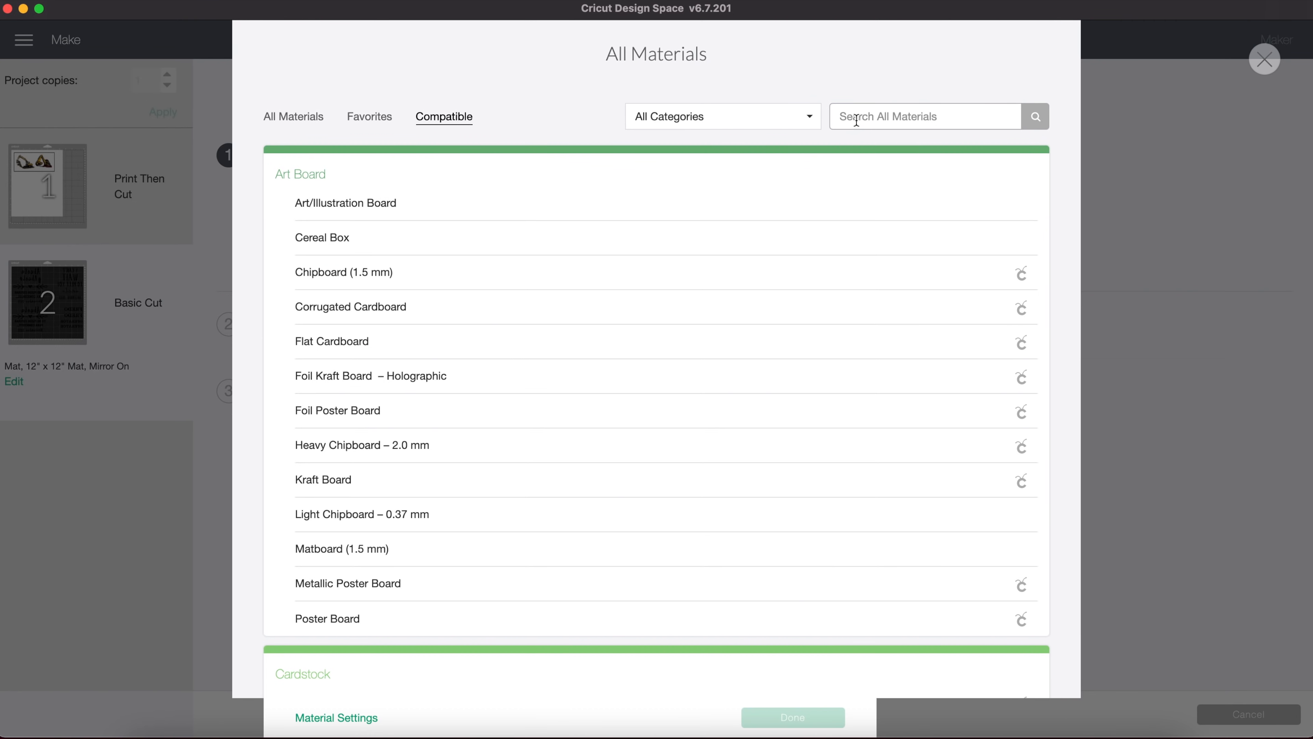
type("IRON-ON")
key("Return")
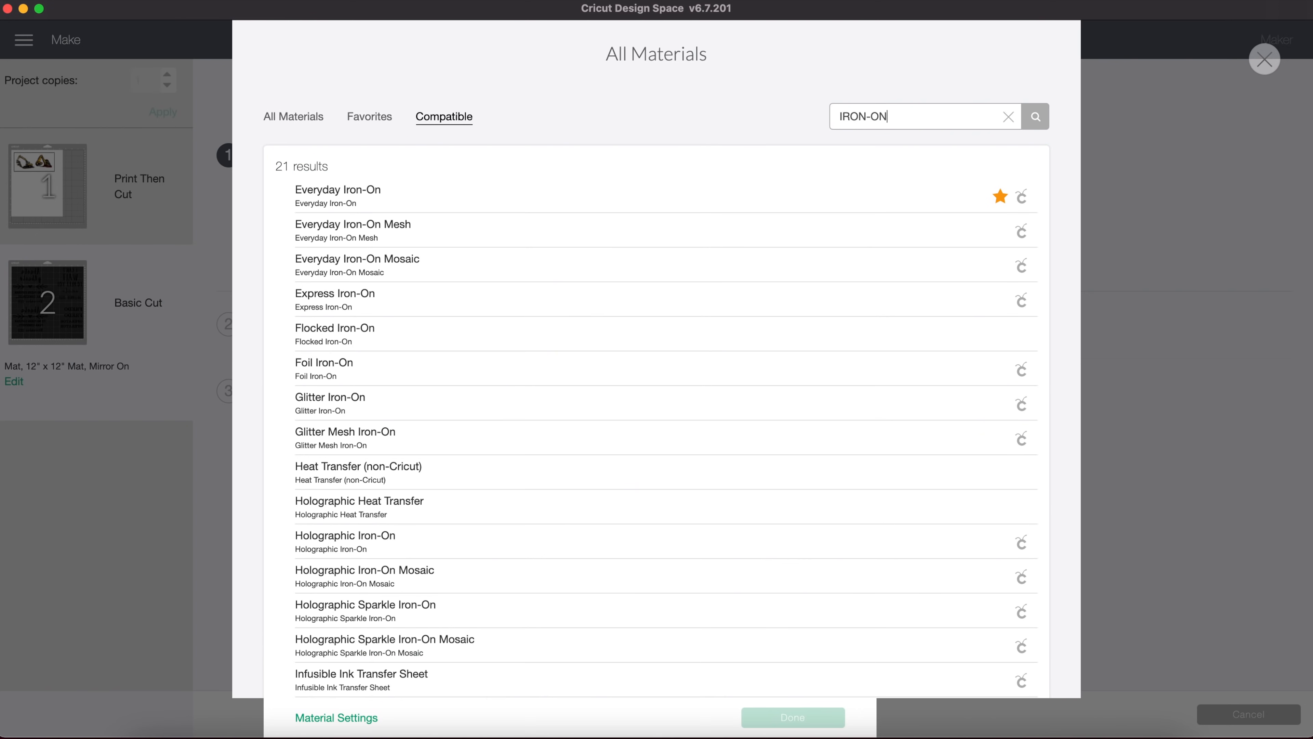
scroll(593, 259, "down", 5)
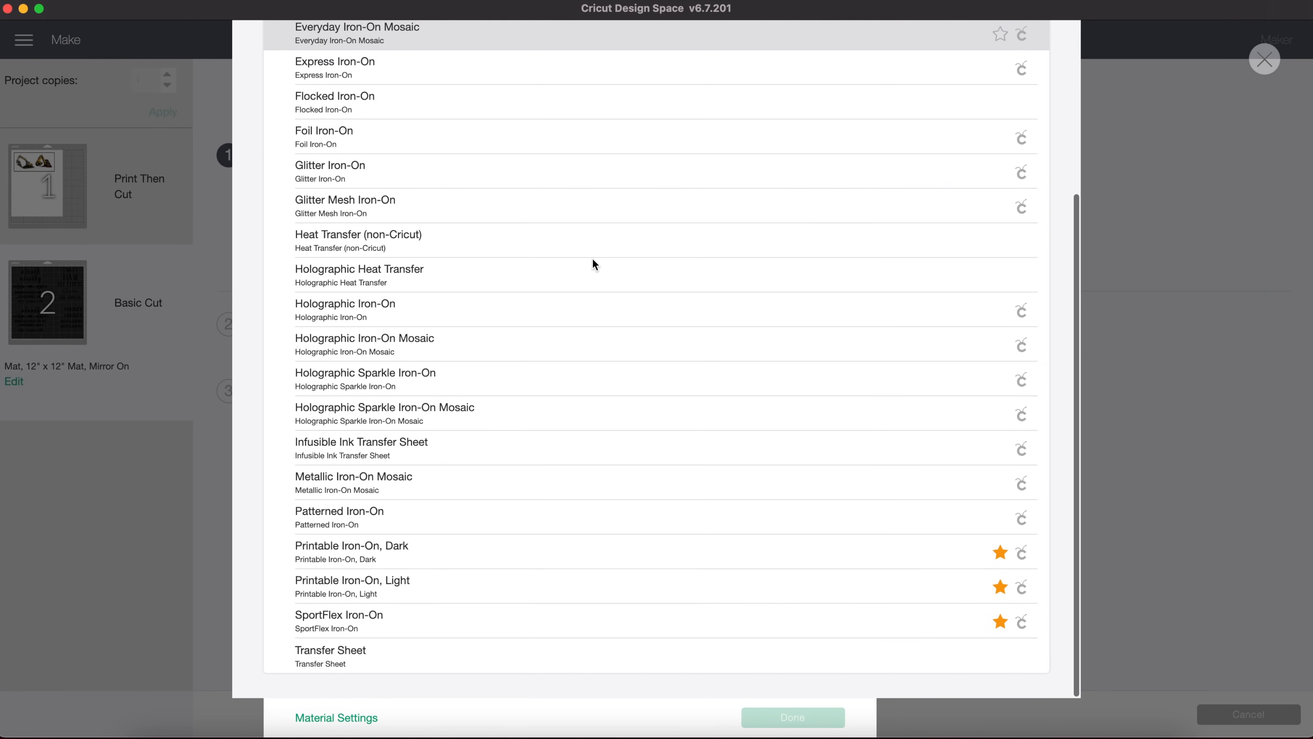
scroll(592, 257, "up", 5)
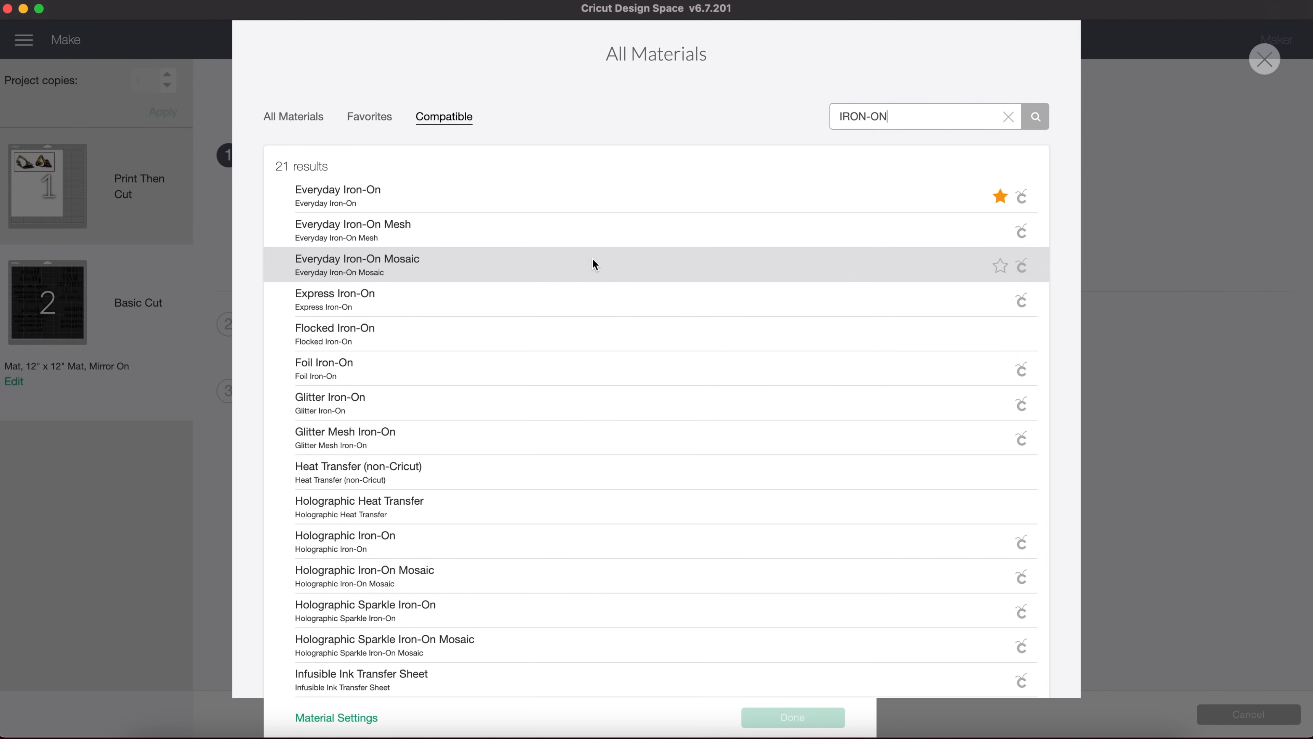
scroll(524, 332, "down", 5)
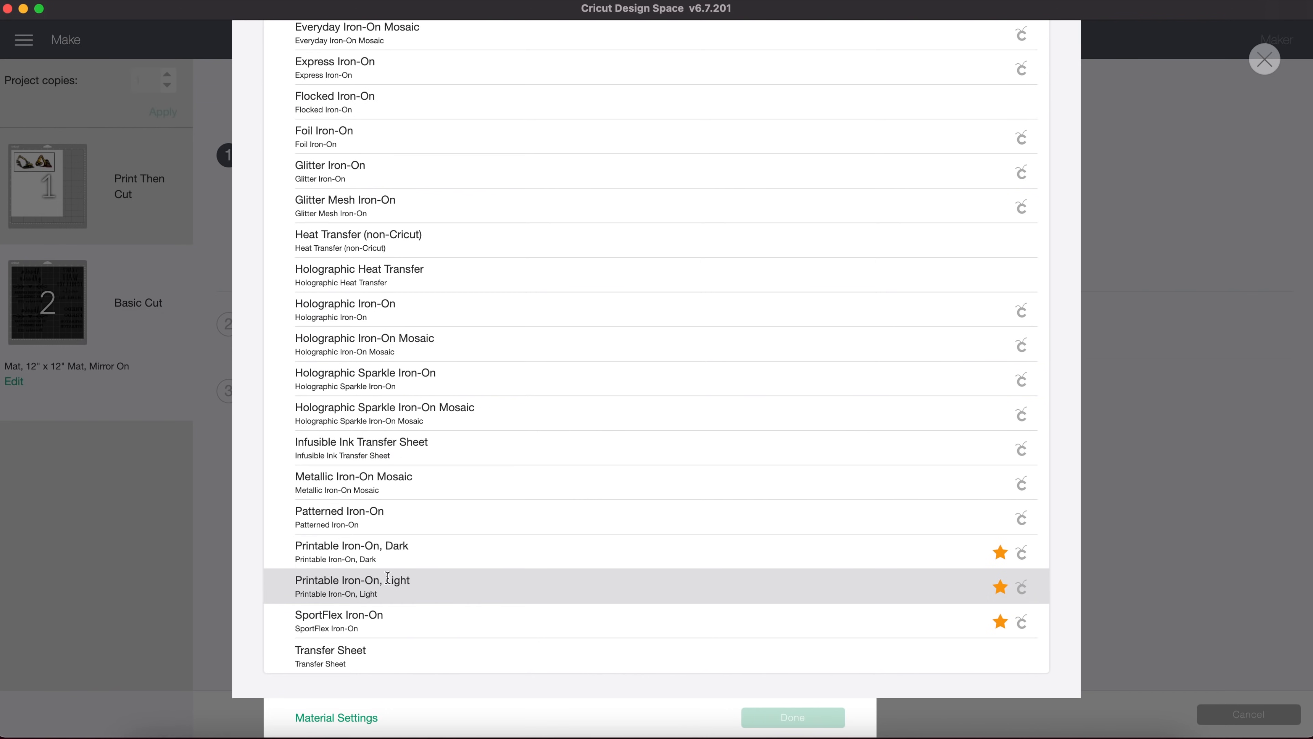
scroll(440, 419, "up", 5)
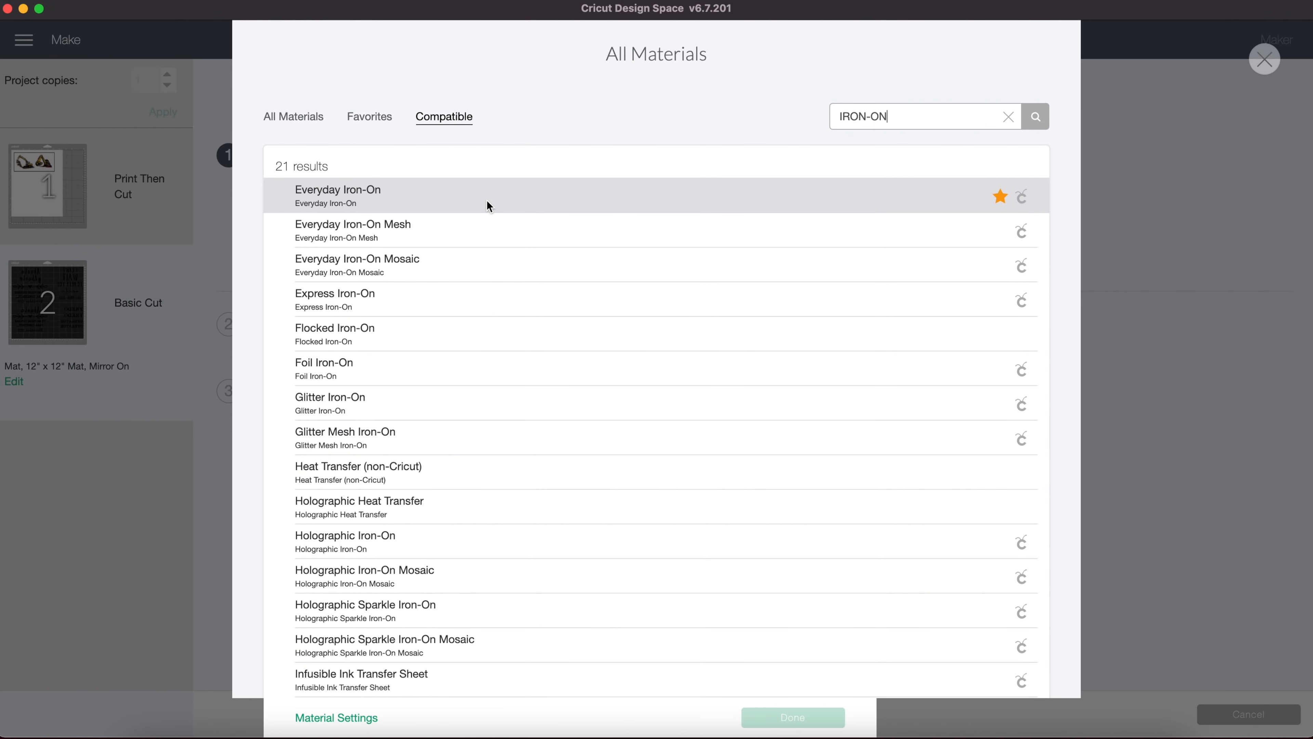
left_click(834, 207)
left_click(810, 719)
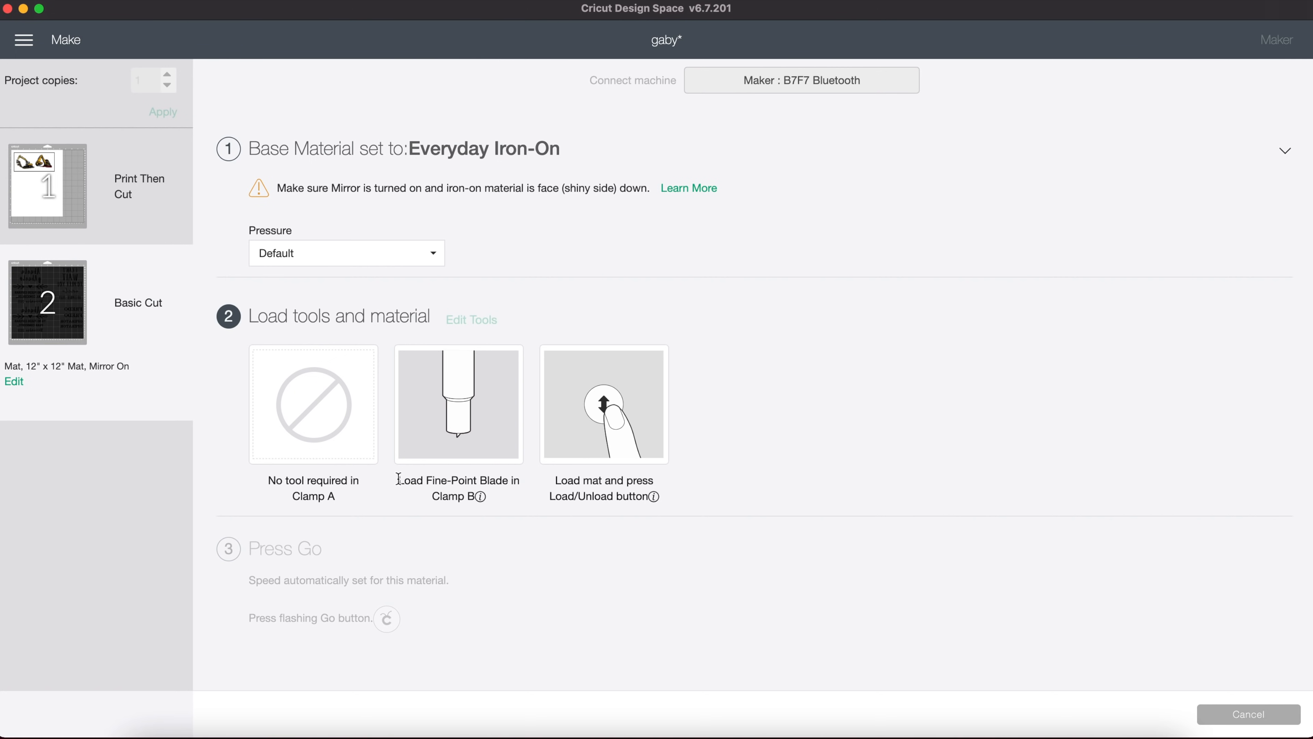
Examine the blade required in Clamp B and the available pressure options for Everyday Iron-On.
left_click_drag(399, 478, 490, 505)
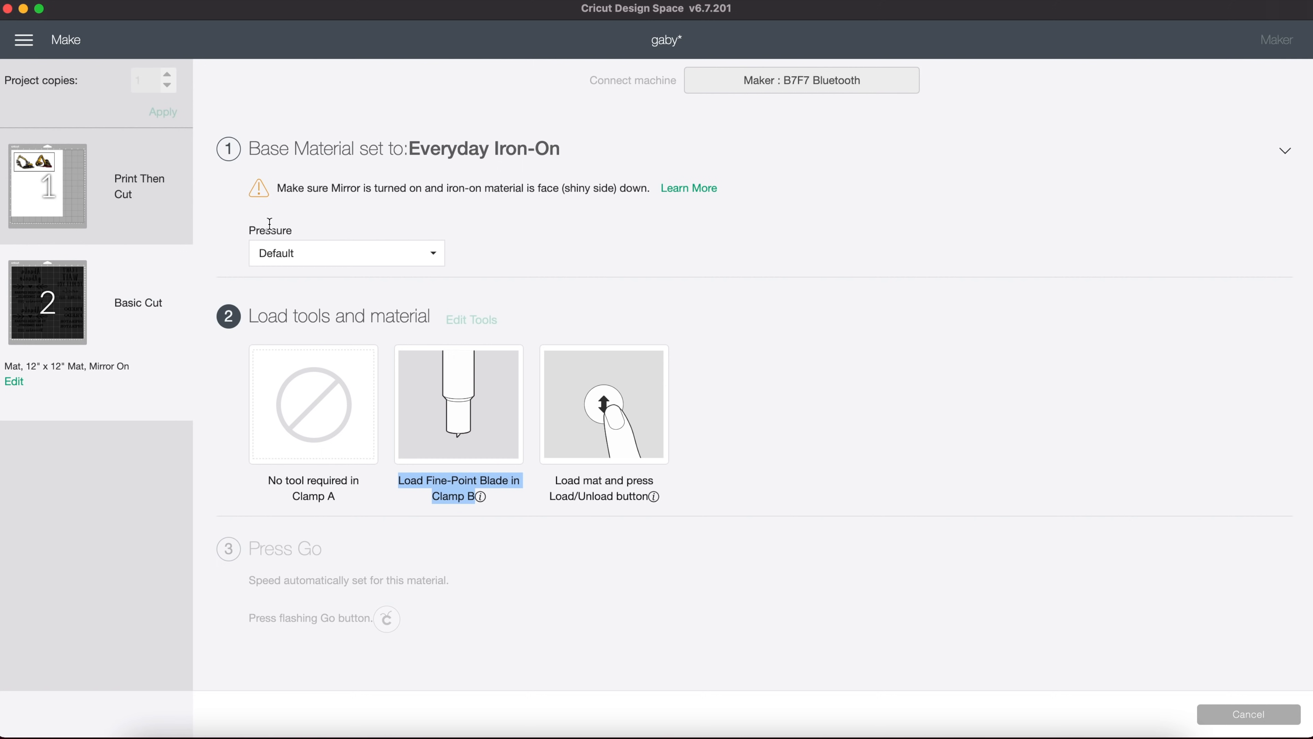
left_click_drag(250, 228, 304, 234)
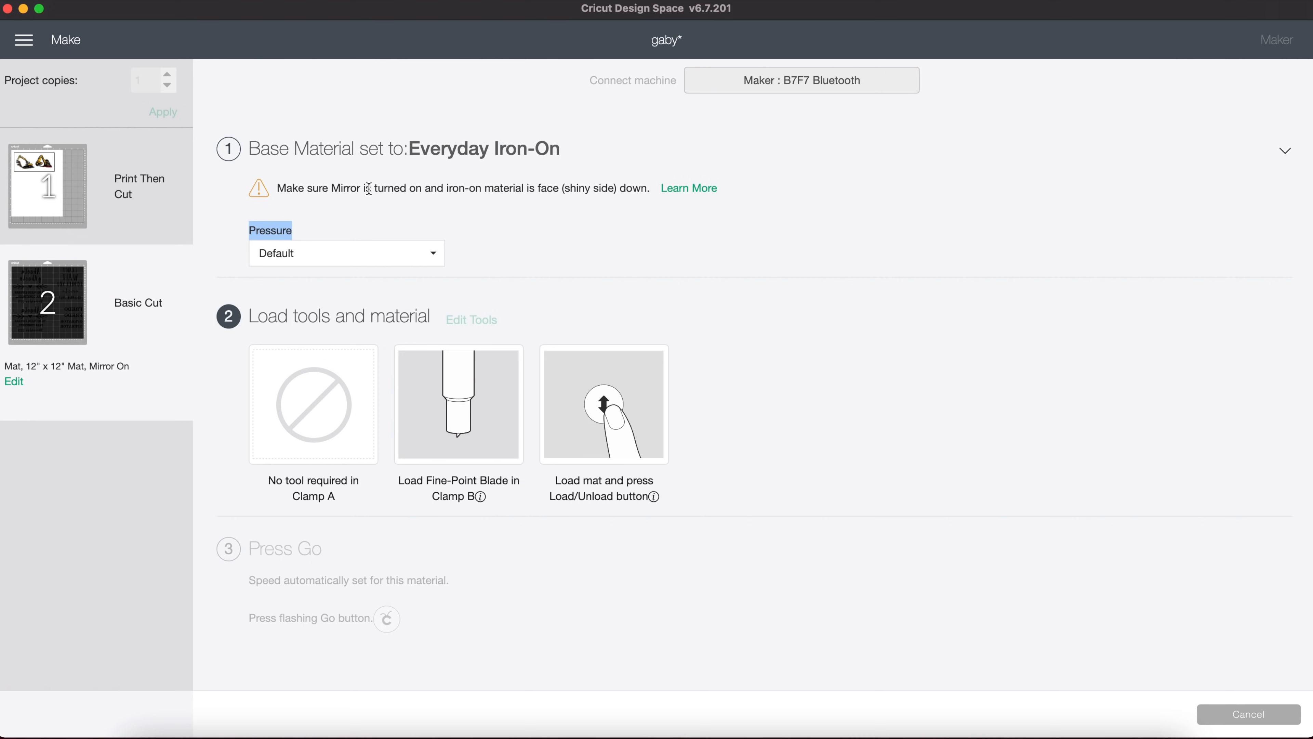
left_click(370, 256)
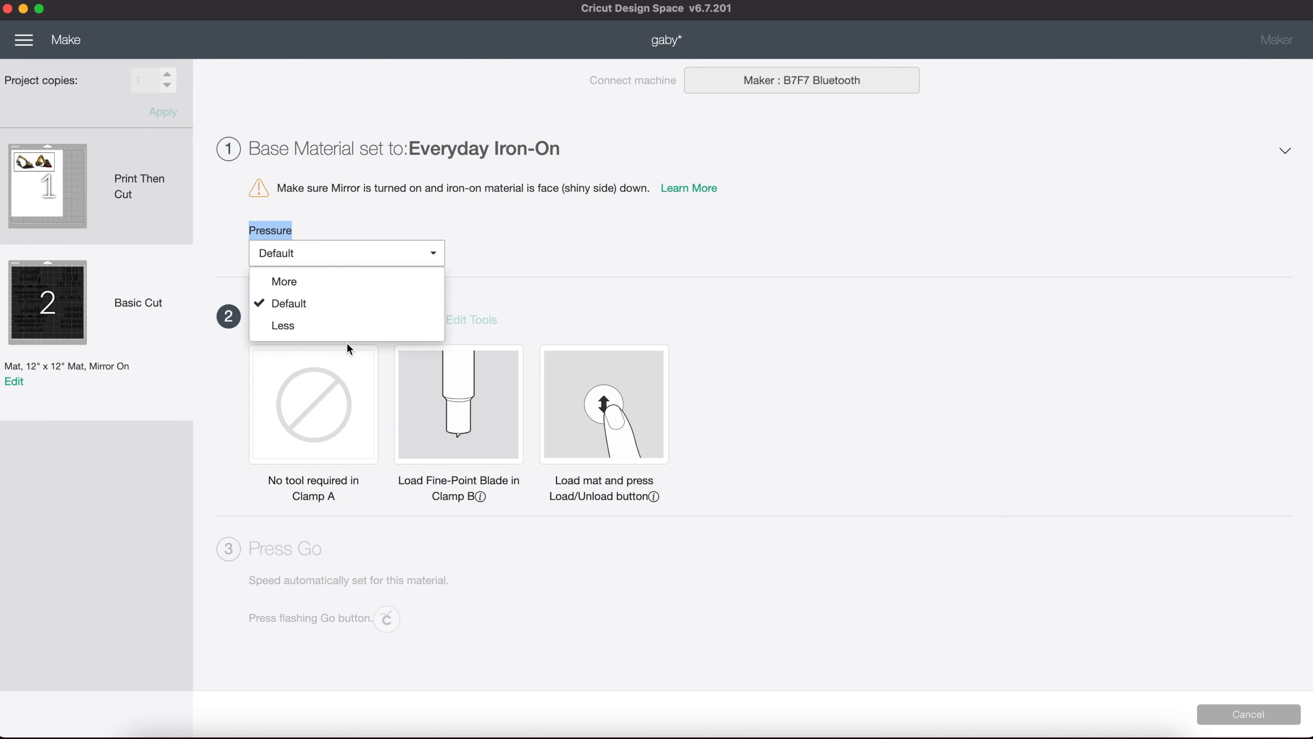
left_click(485, 265)
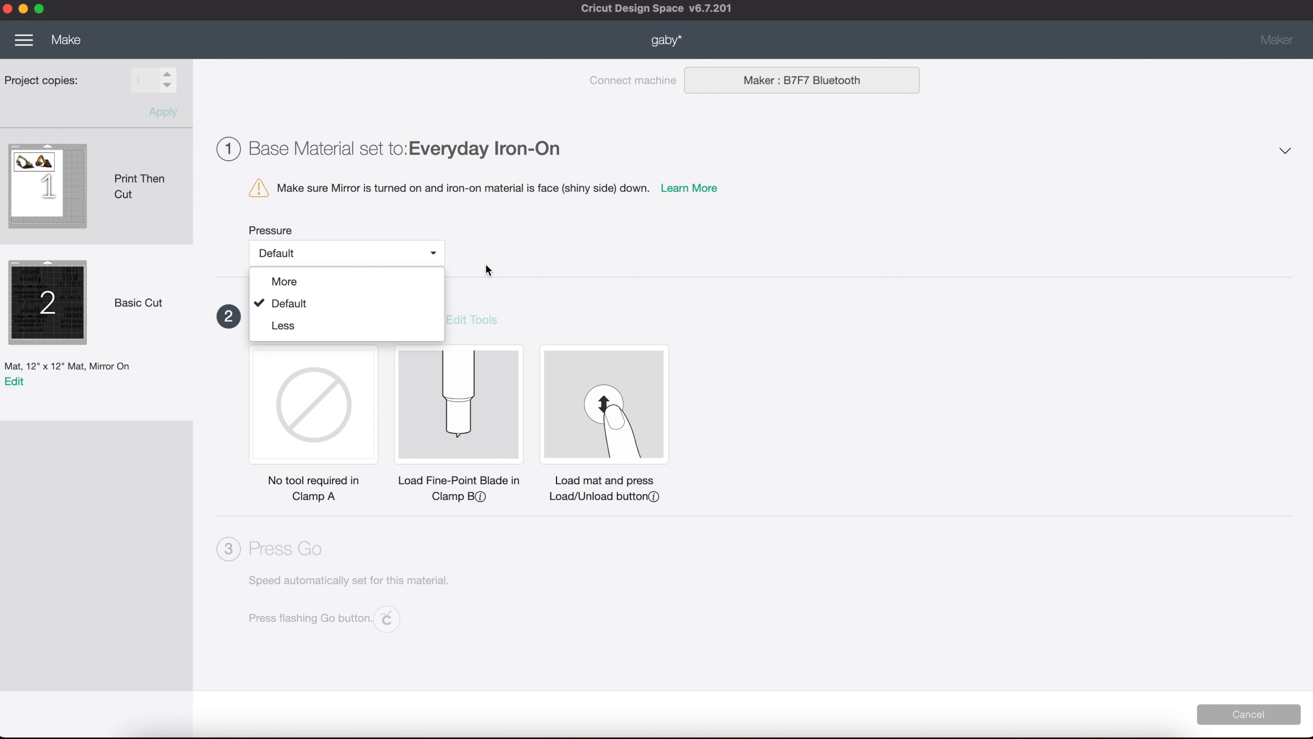